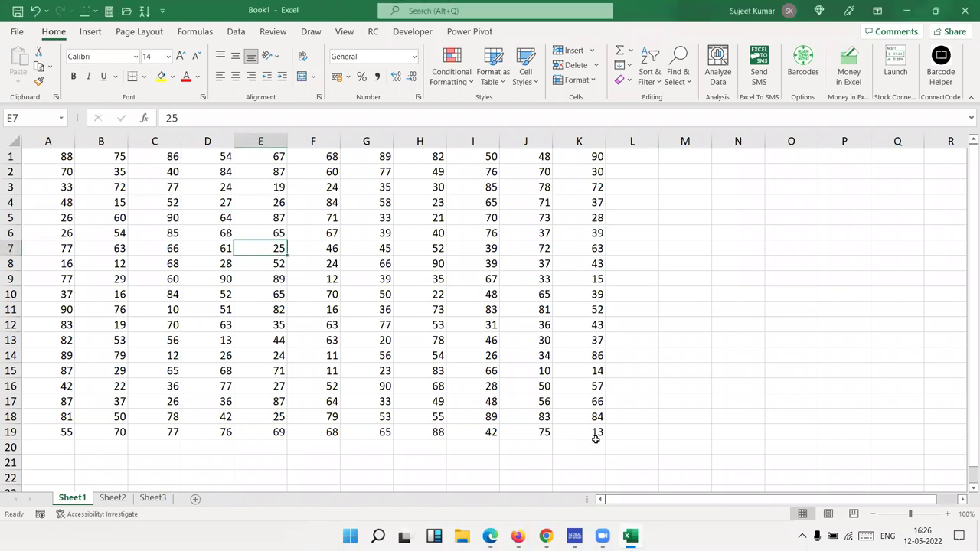
- Select the 19-row by 11-column number block A1:K19 on Sheet1
left_click_drag(579, 447, 595, 436)
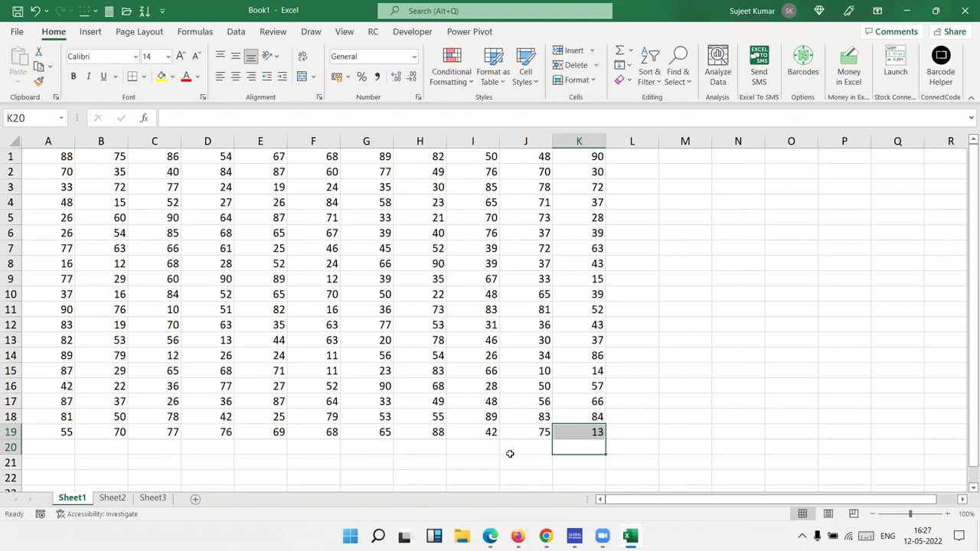
mouse_move(51, 157)
left_mouse_down()
mouse_move(571, 442)
mouse_move(577, 432)
left_mouse_up()
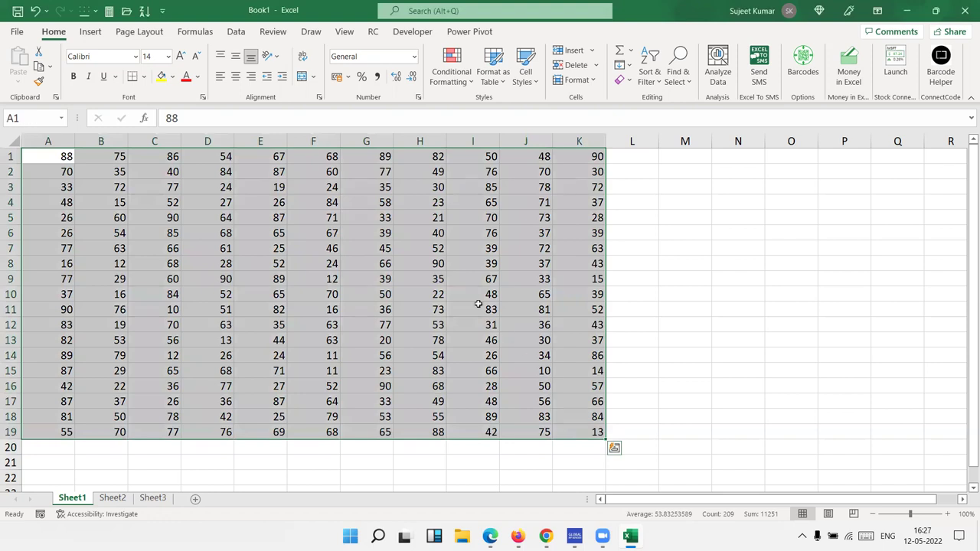
left_click(460, 282)
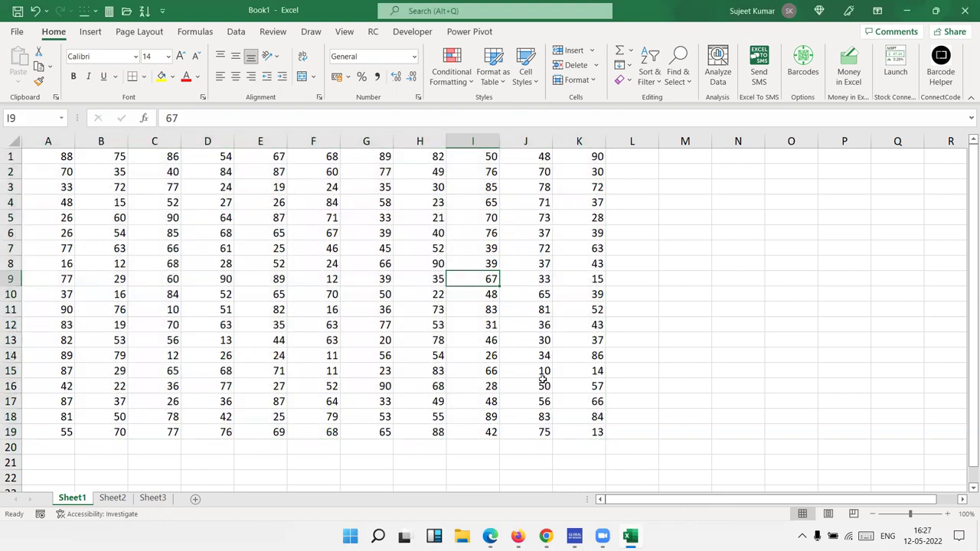
mouse_move(66, 158)
left_mouse_down()
mouse_move(360, 304)
mouse_move(572, 427)
left_mouse_up()
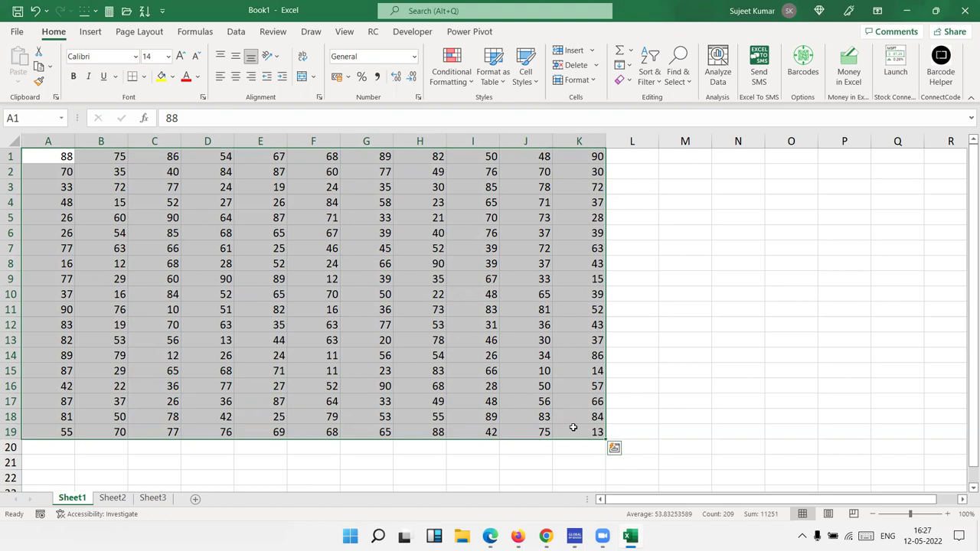
left_click(327, 309)
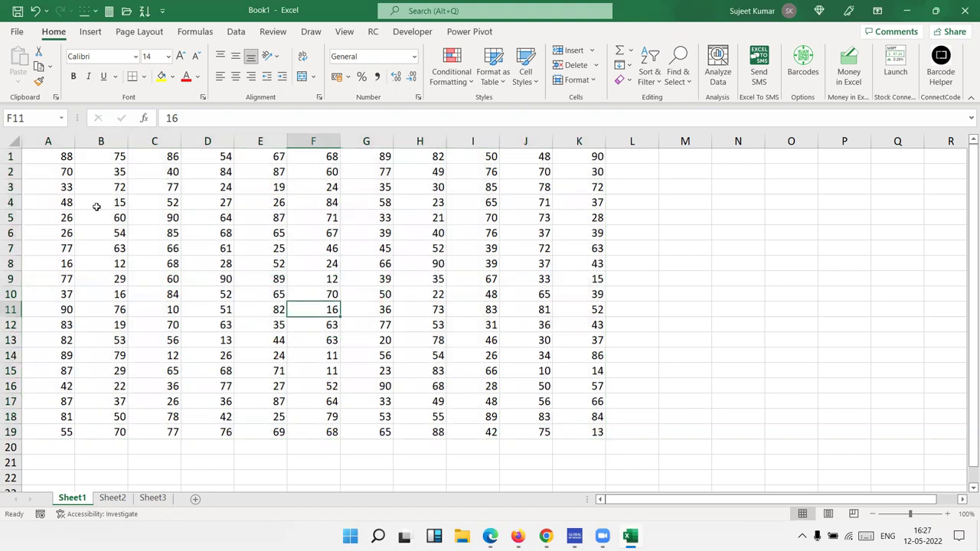
left_click(64, 156)
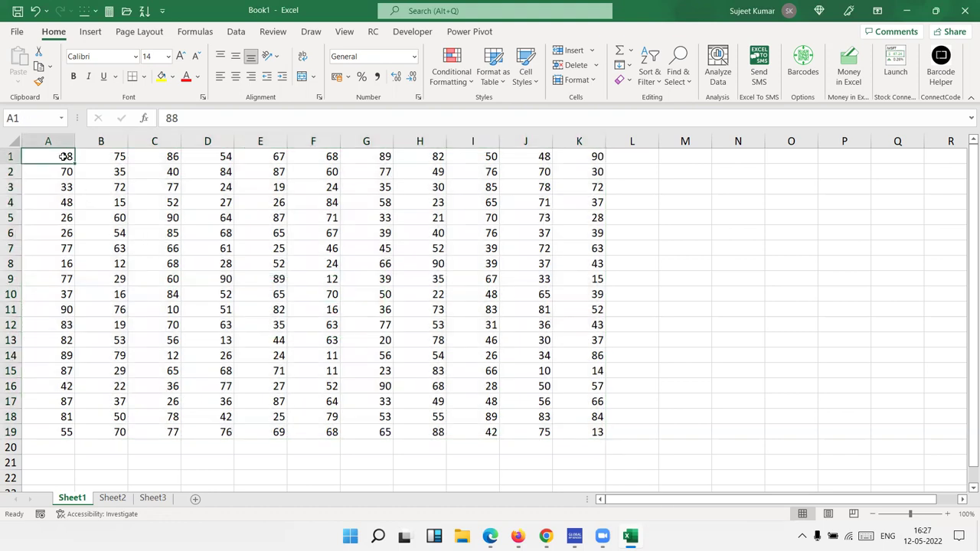
left_click(588, 428, "shift")
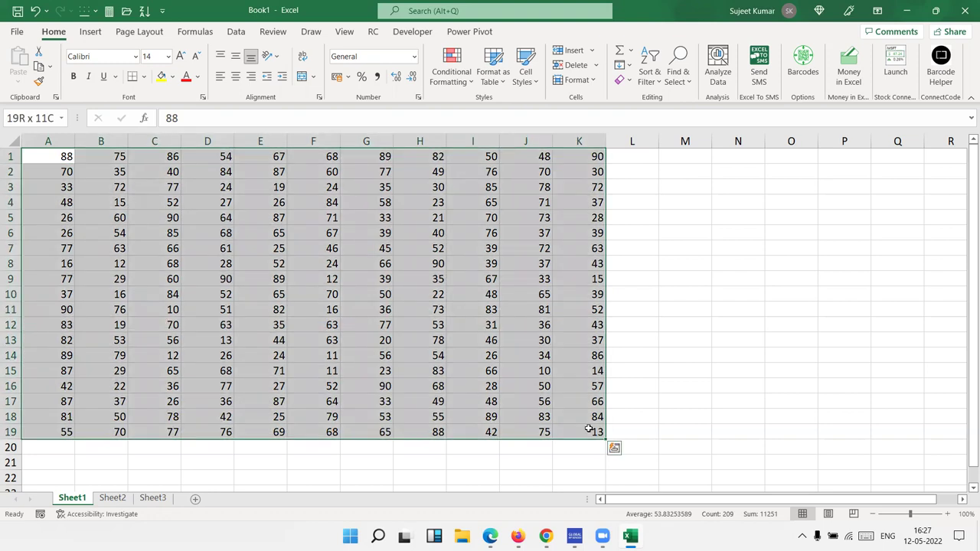
left_click(526, 368)
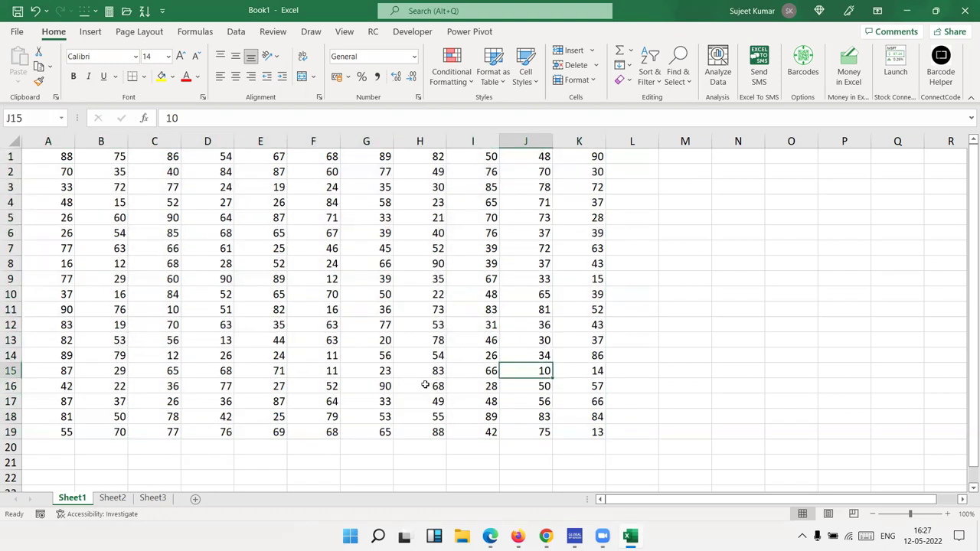
left_click(67, 156)
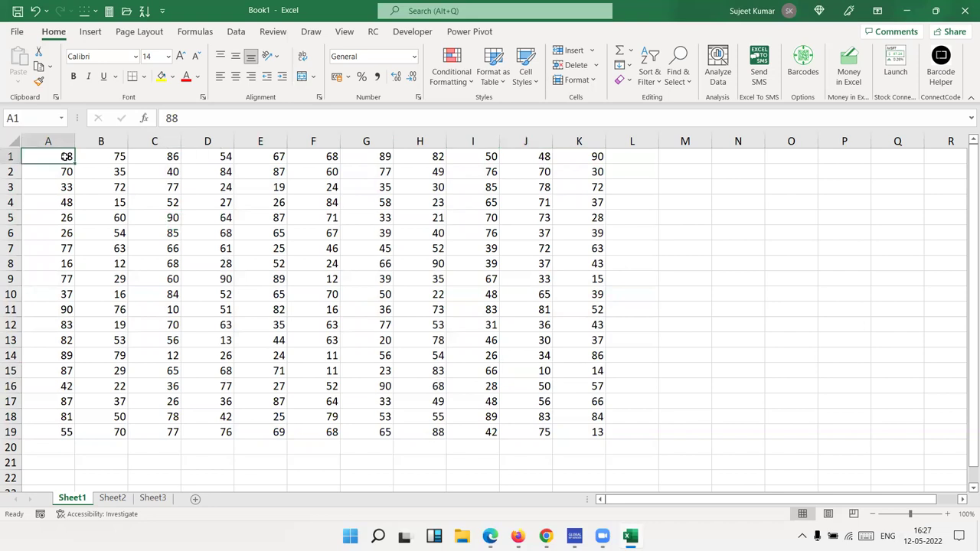
left_click(582, 425, "shift")
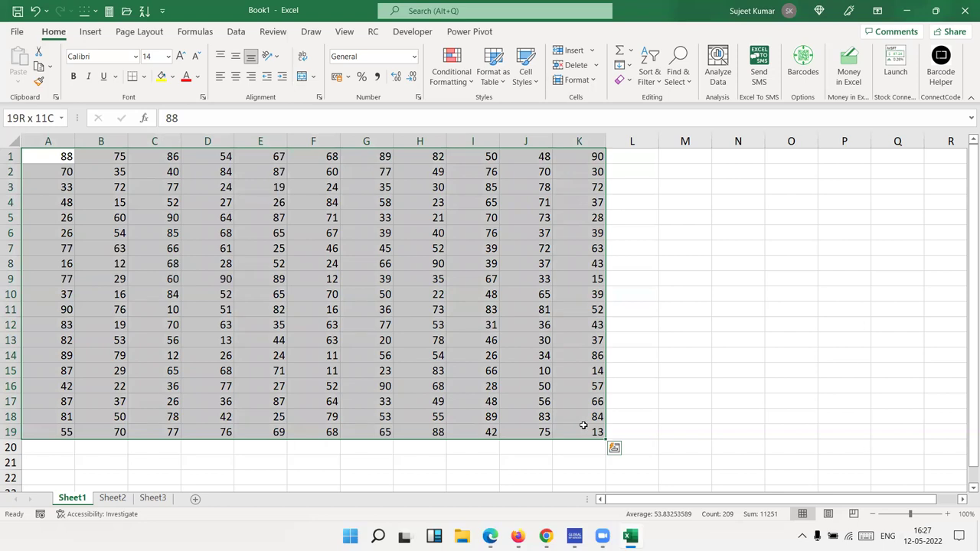
left_click_drag(583, 425, 47, 158)
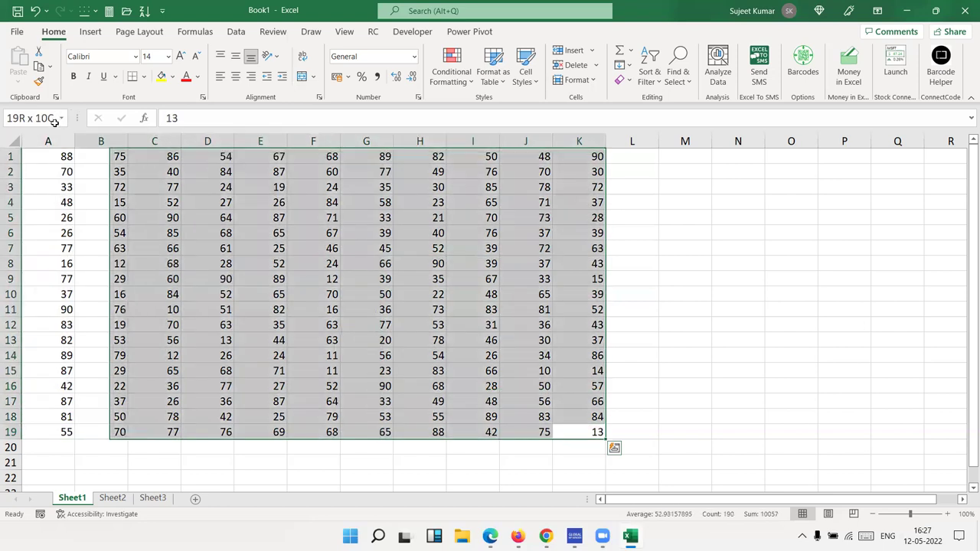
left_click(224, 235)
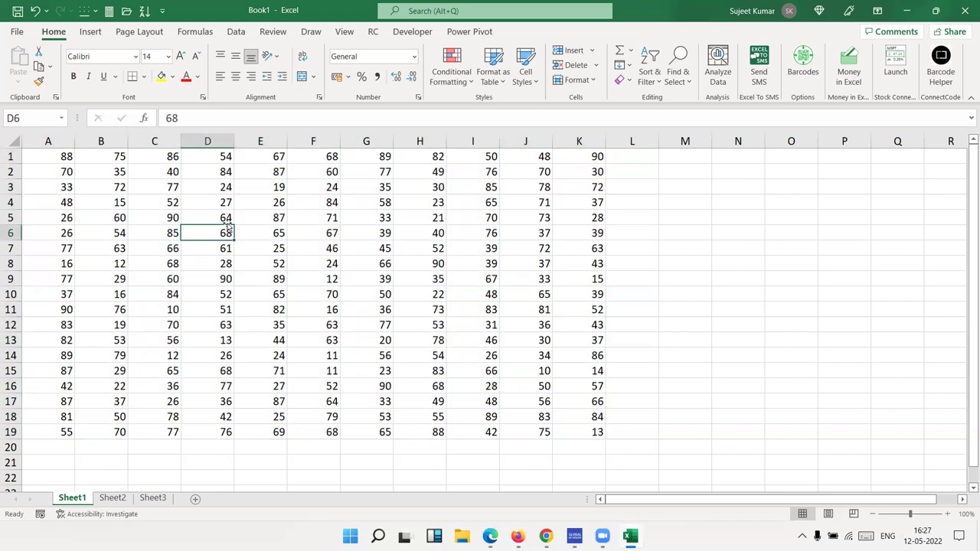
left_click(61, 159)
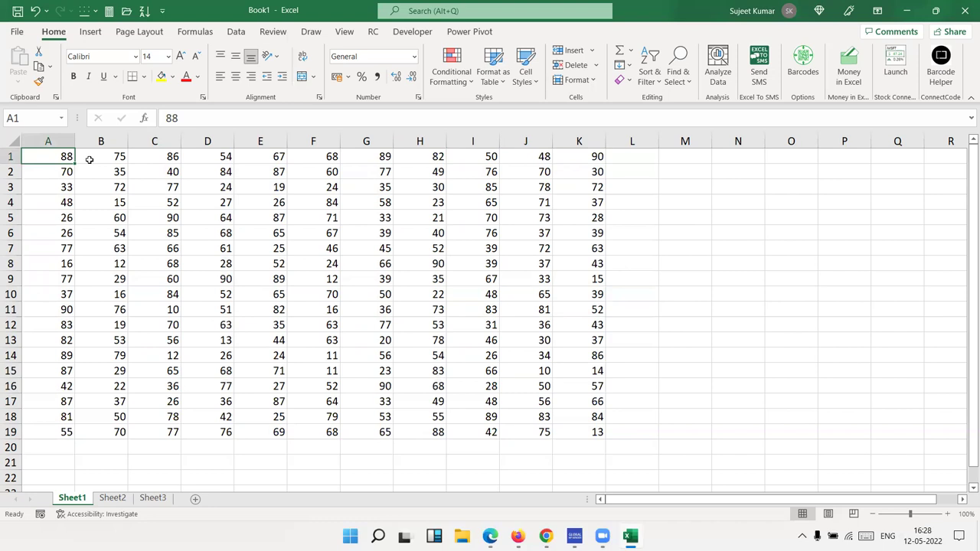
key("shift+Right")
key("shift+Right")
key("shift+Right")
key("shift+Right")
key("shift+Right")
key("shift+Right")
key("shift+Right")
key("shift+Right")
key("shift+Right")
key("shift+Right")
key("shift+Left")
key("shift+Down")
key("shift+Down")
key("shift+Down")
key("shift+Down")
key("shift+Down")
key("shift+Down")
key("shift+Down")
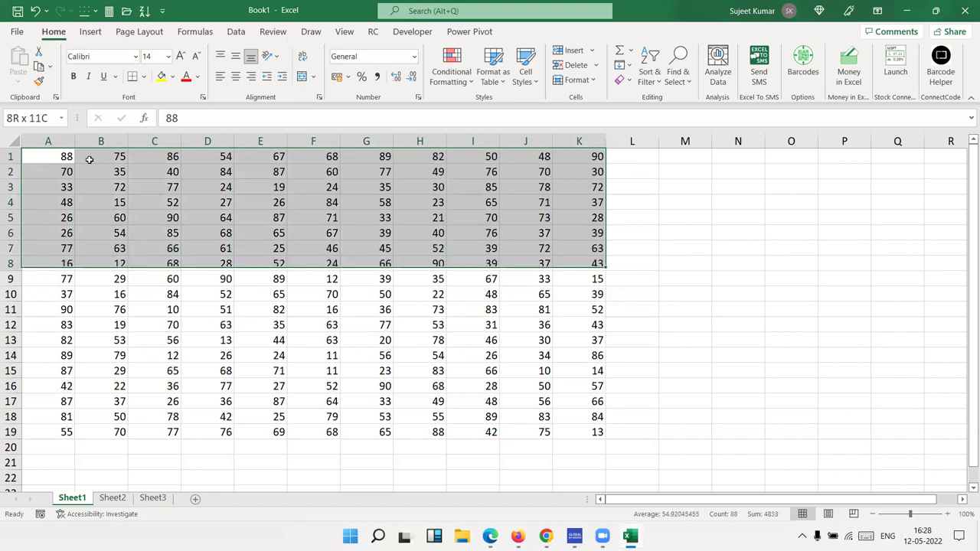
key("ctrl+Home")
key("Down")
key("Down")
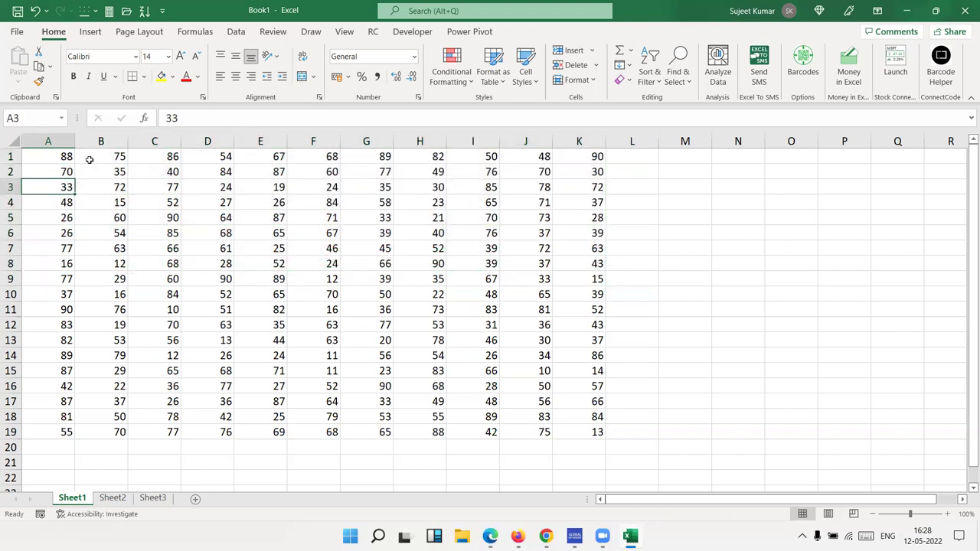
key("ctrl+a")
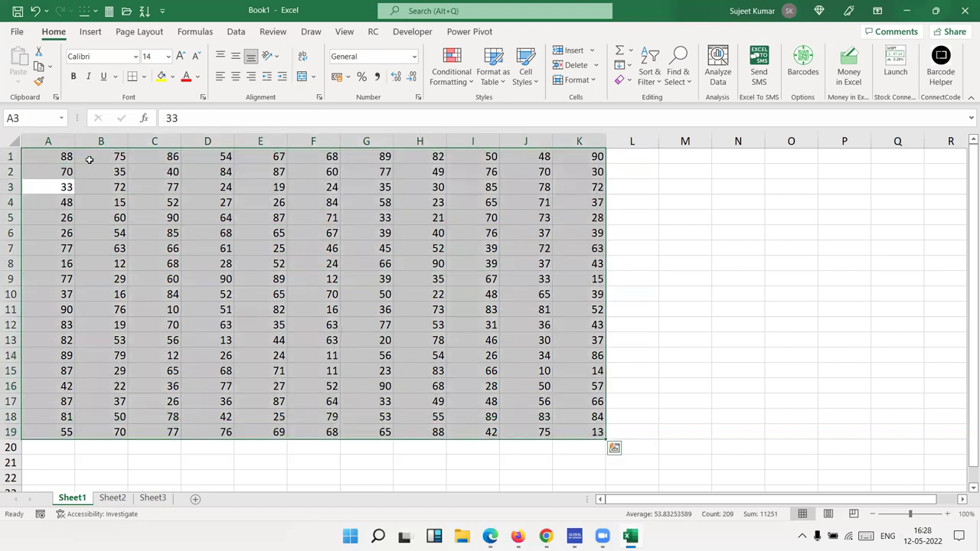
left_click(167, 221)
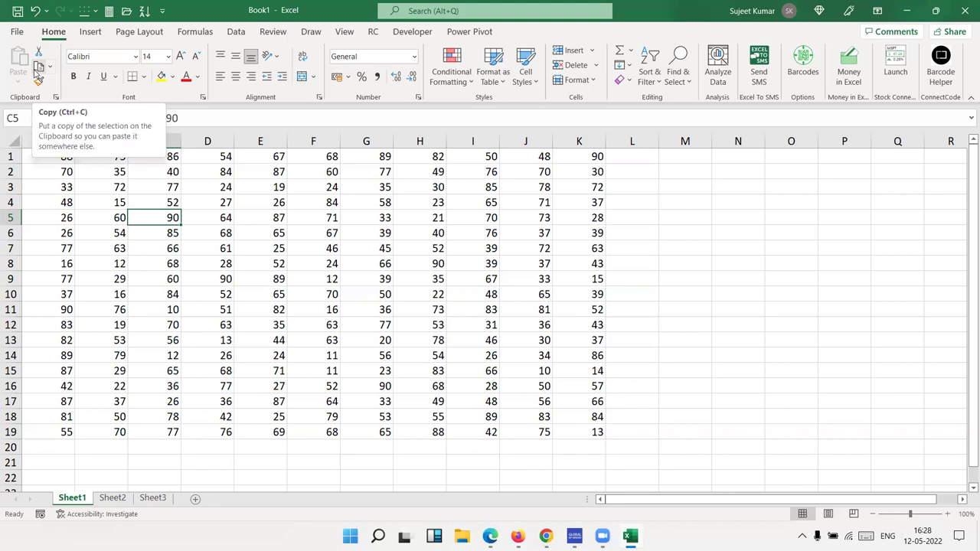
left_click(379, 231)
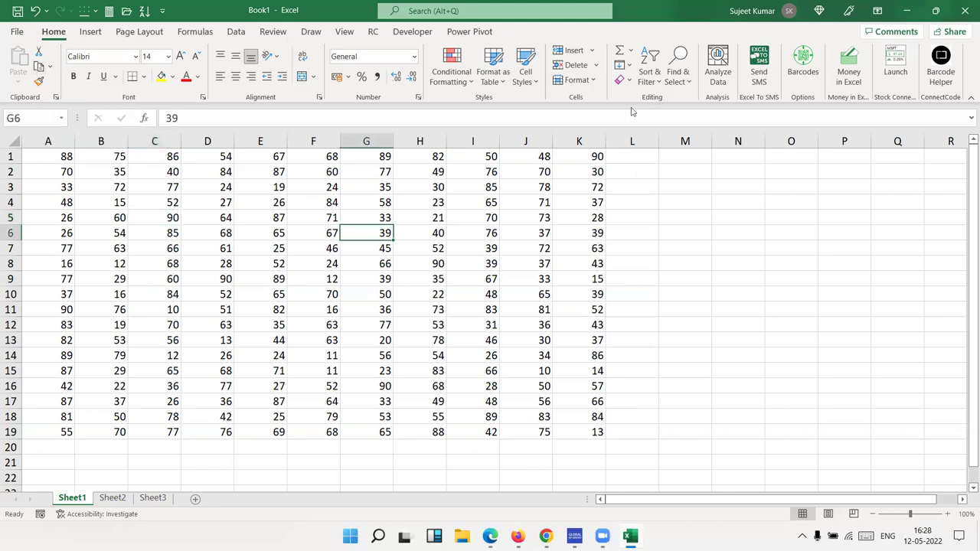
left_click(650, 78)
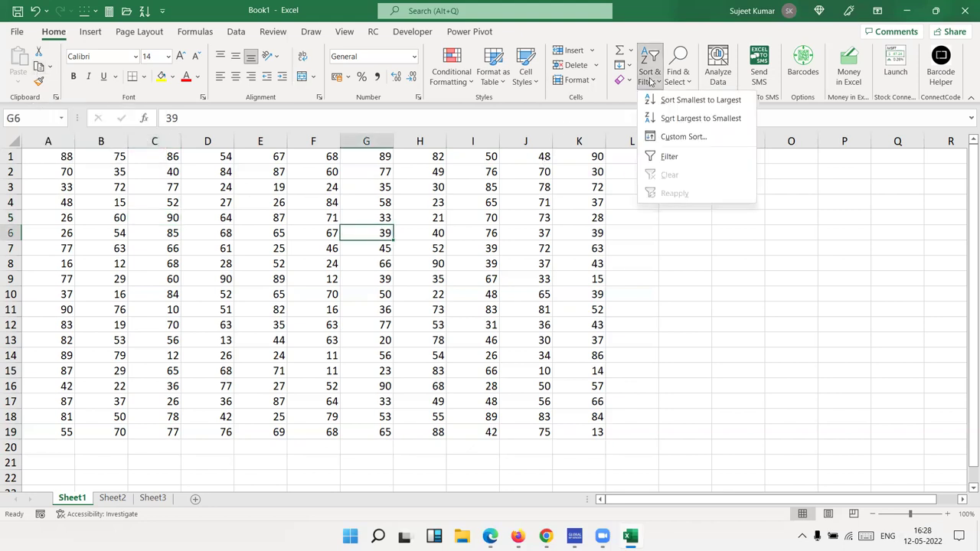
left_click(541, 192)
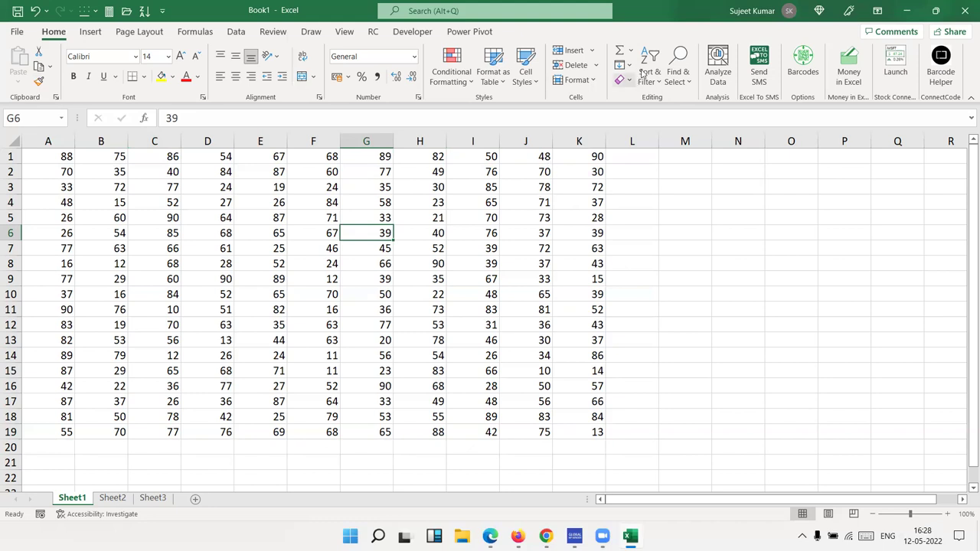
left_click(677, 73)
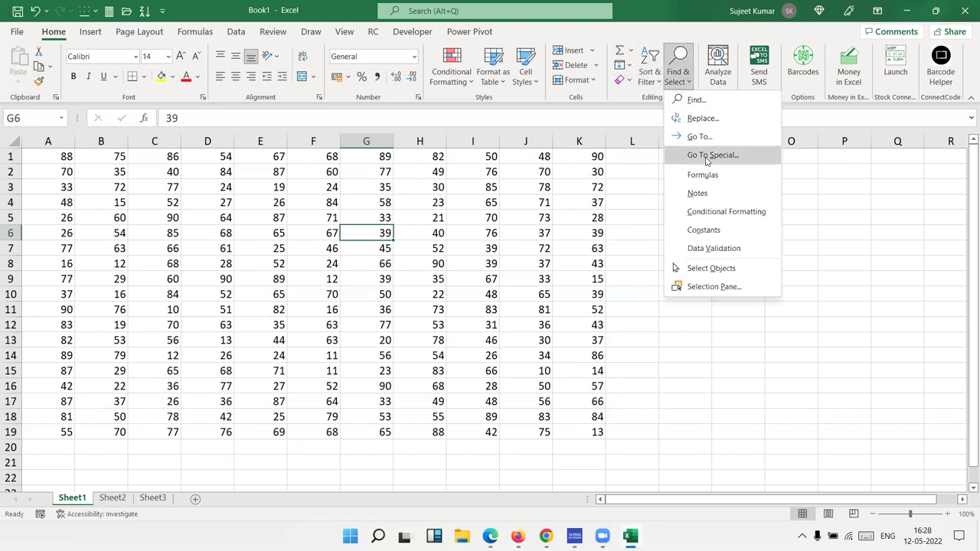
left_click(712, 154)
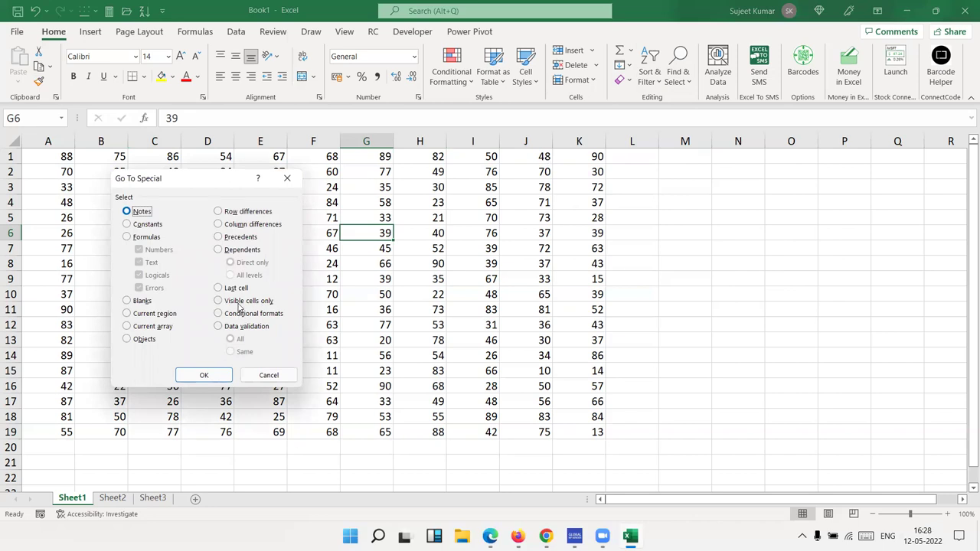
left_click(151, 315)
left_click(204, 375)
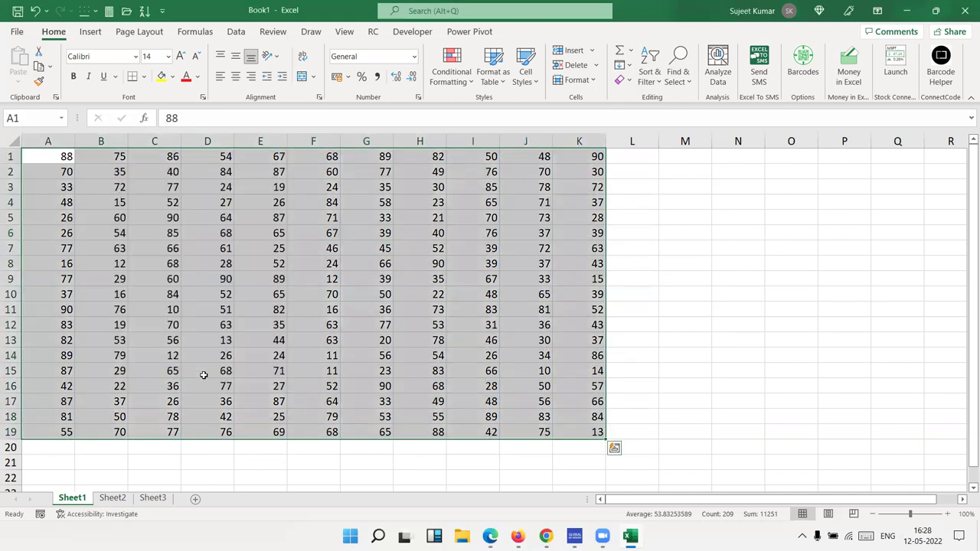
left_click(294, 274)
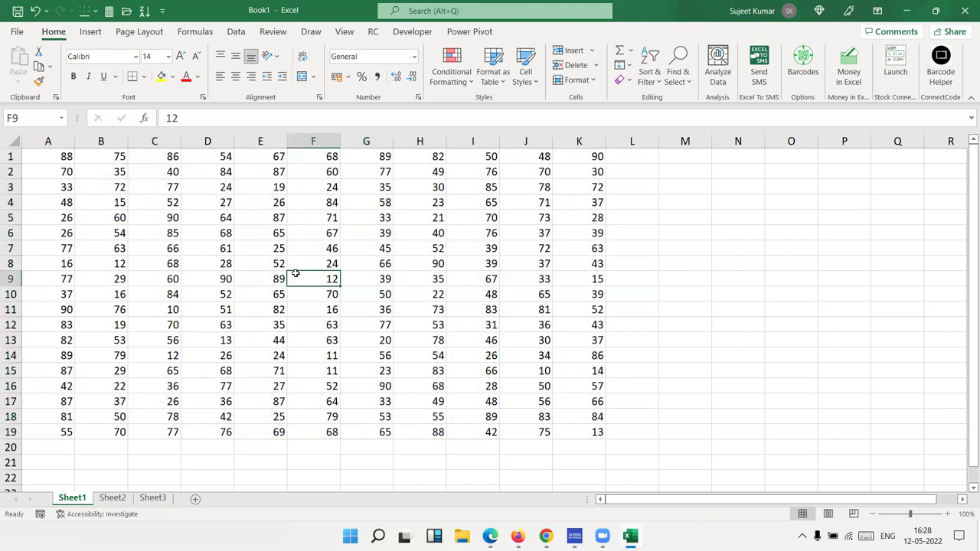
- Insert a blank row at row 8, then check that Ctrl+A selects only the block above it
left_click(11, 264)
key("ctrl+shift+plus")
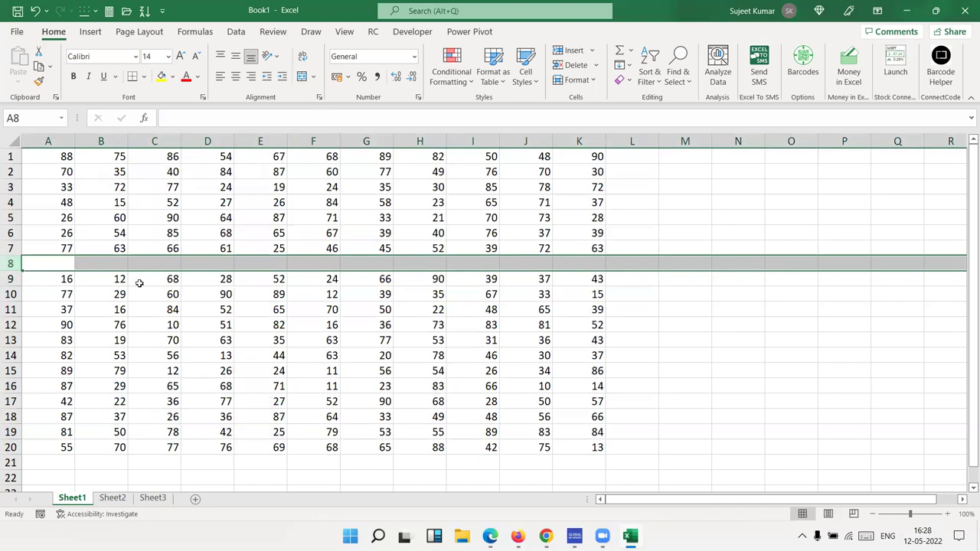
left_click(184, 306)
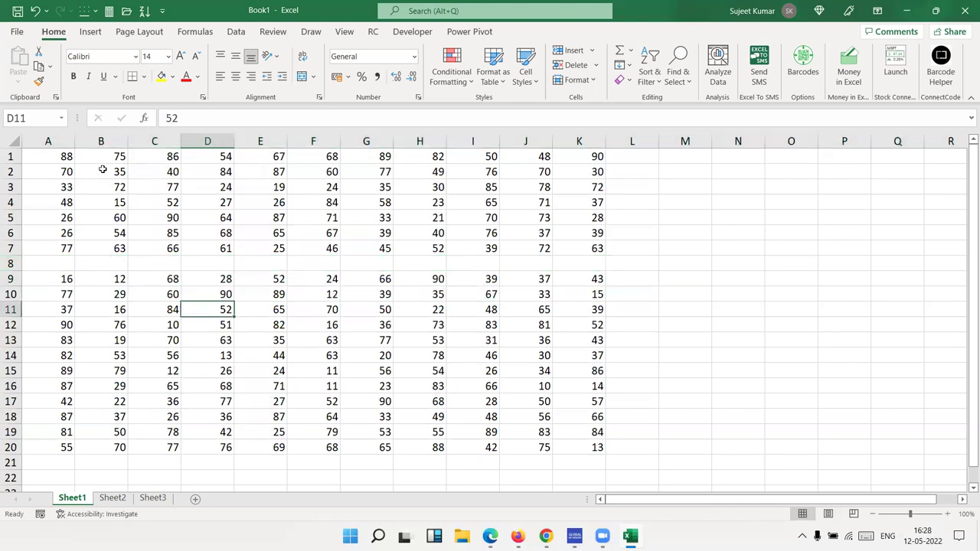
left_click(72, 160)
key("ctrl+a")
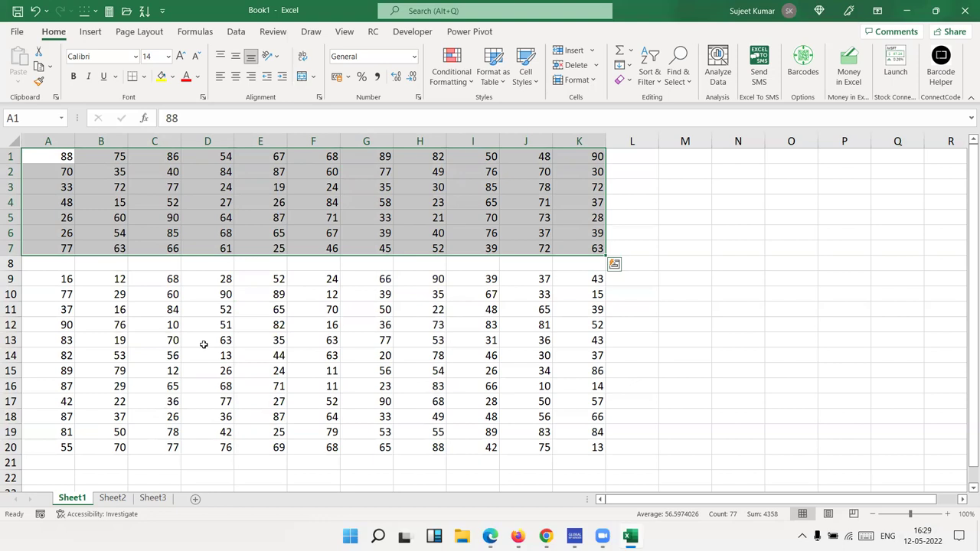
left_click(203, 345)
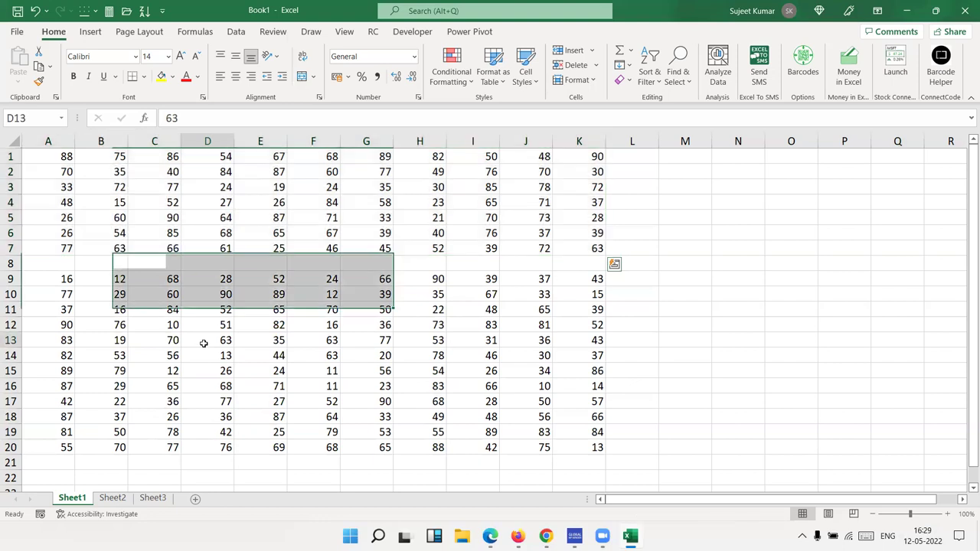
- Enter 0 in F8 and confirm Ctrl+A now selects the whole data region
left_click(317, 262)
type("0")
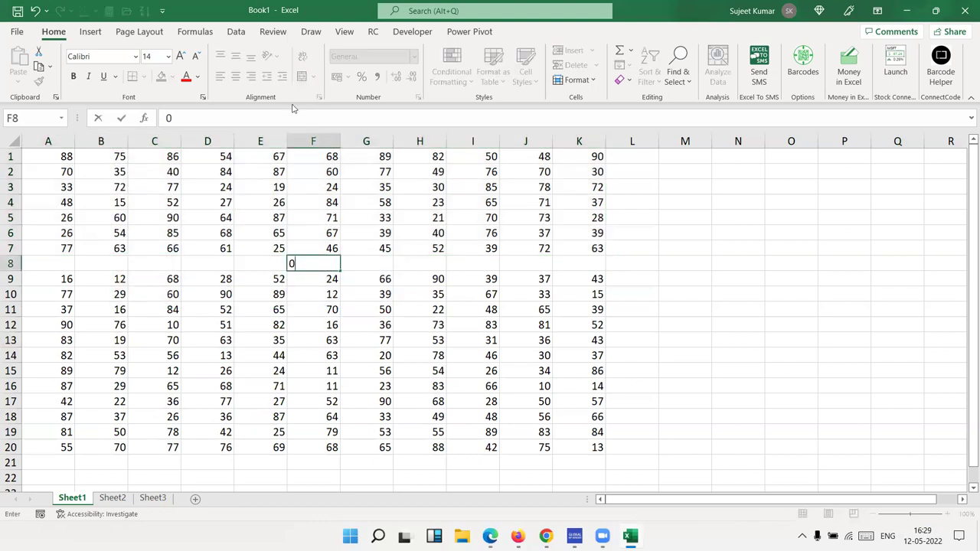
left_click(227, 159)
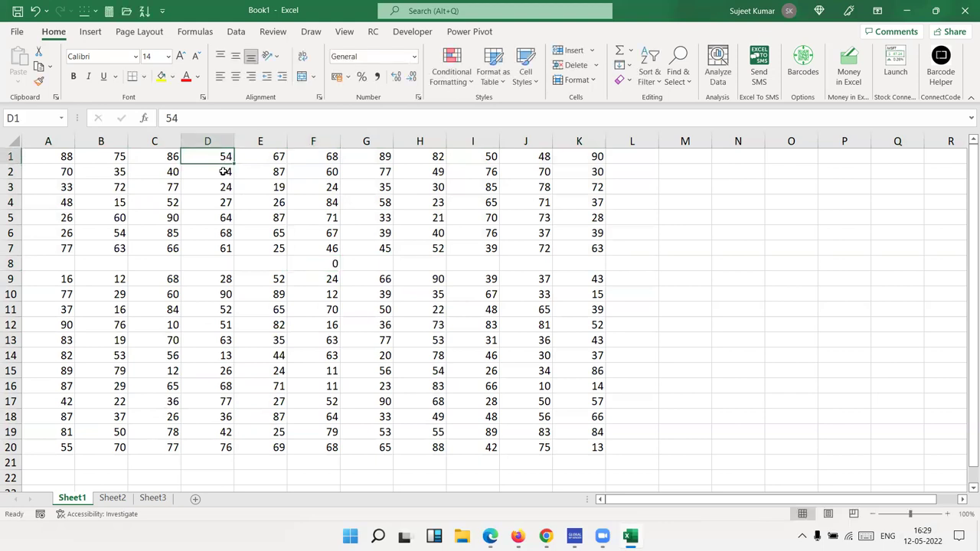
left_click(72, 159)
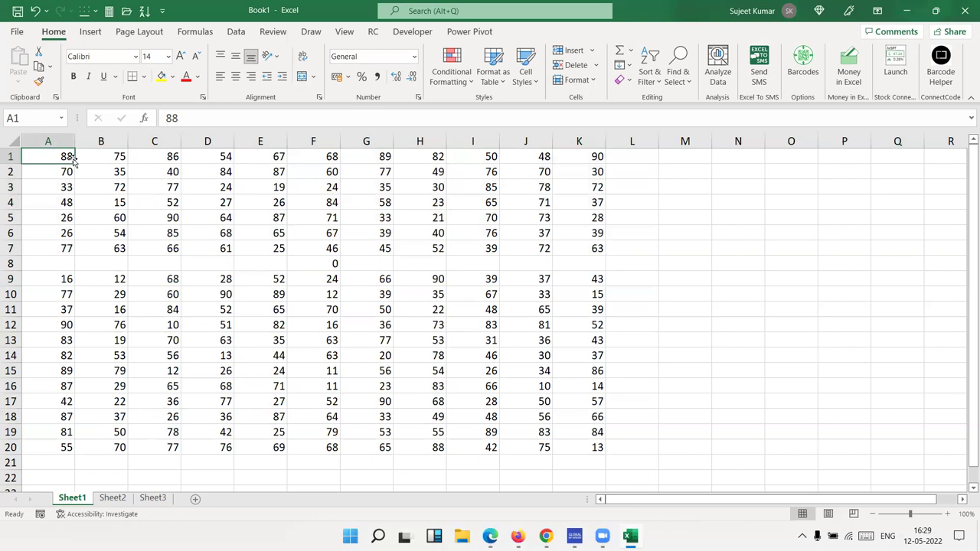
key("ctrl+a")
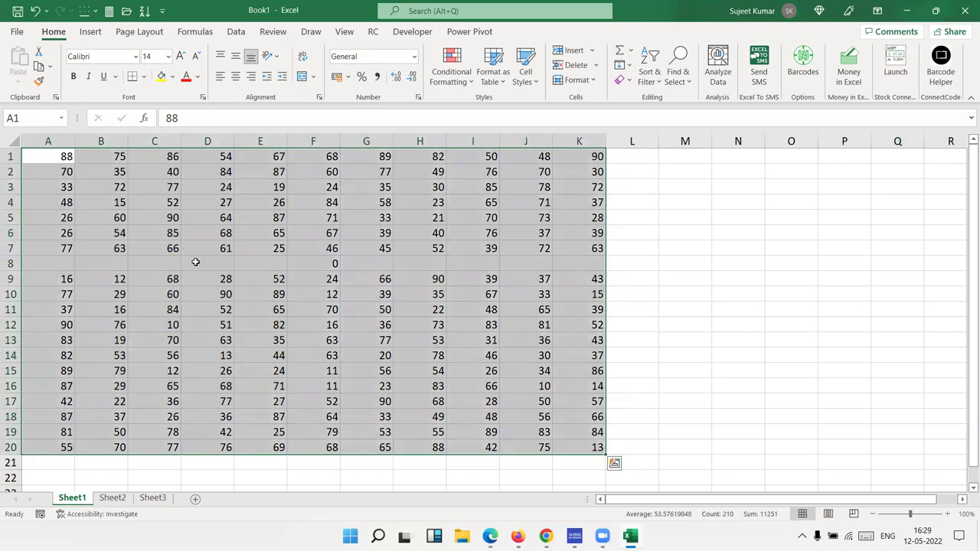
left_click(198, 262)
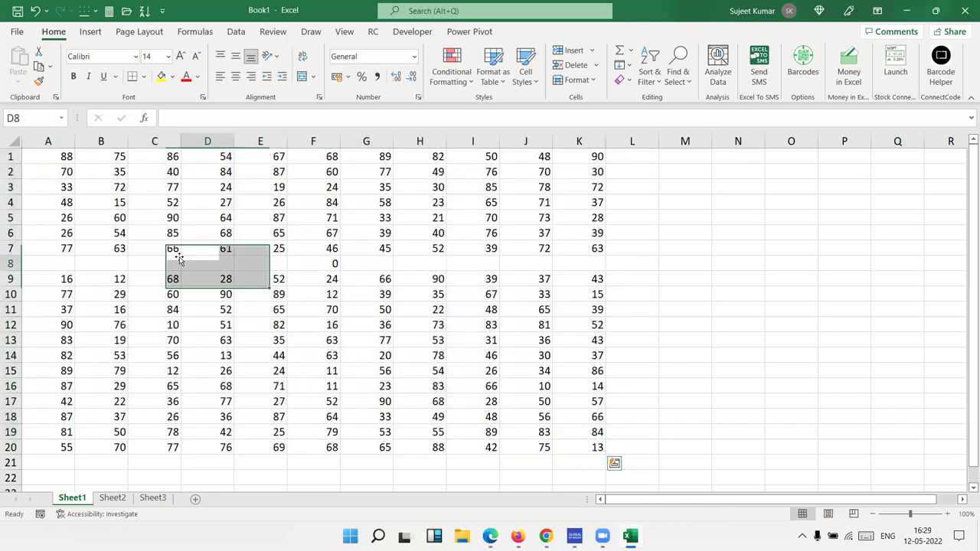
- Delete row 8, then insert a blank column at F and delete it again
left_click(21, 262)
key("ctrl+minus")
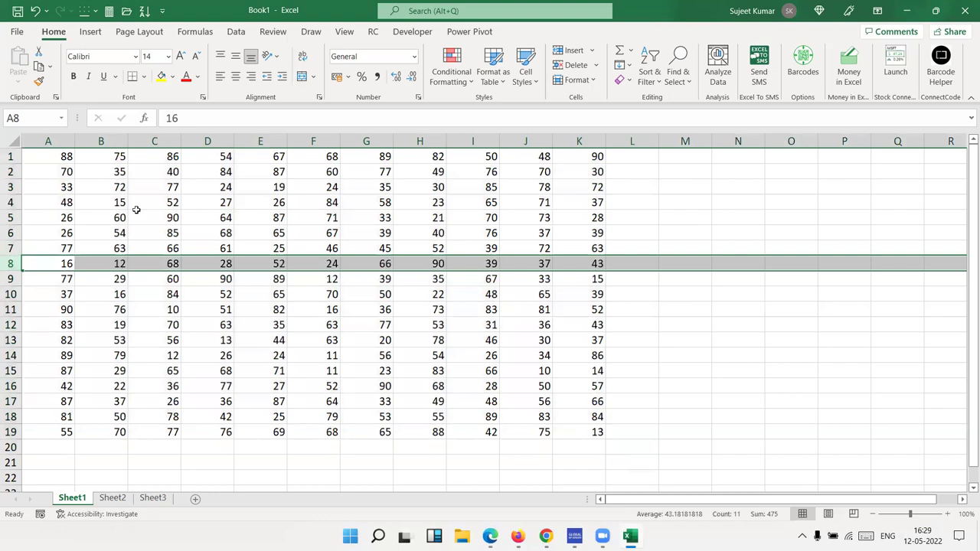
left_click(313, 141)
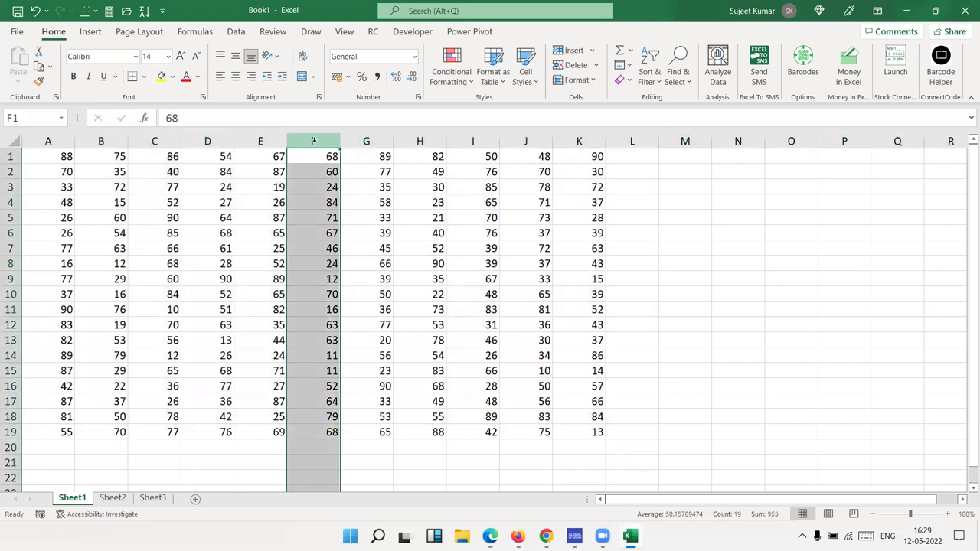
key("ctrl+plus")
left_click(97, 168)
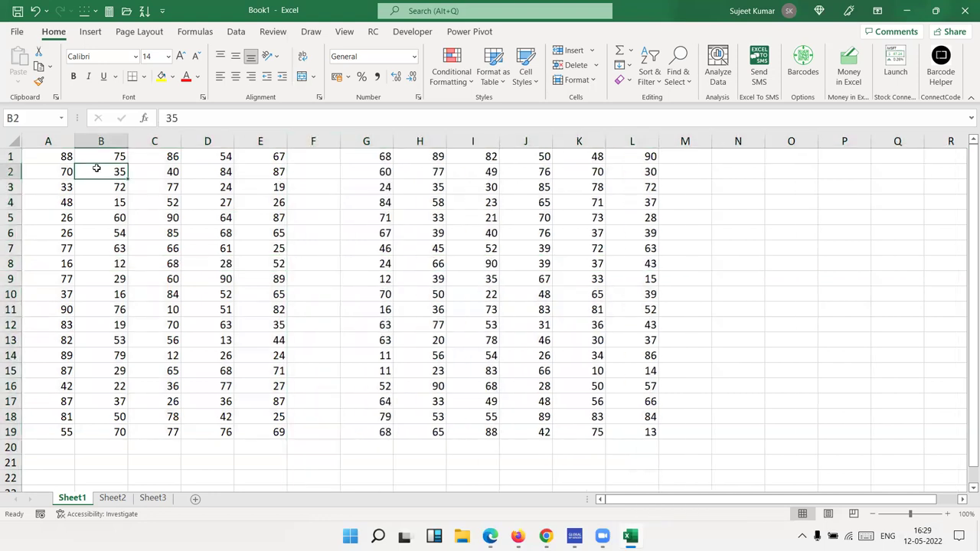
key("ctrl+a")
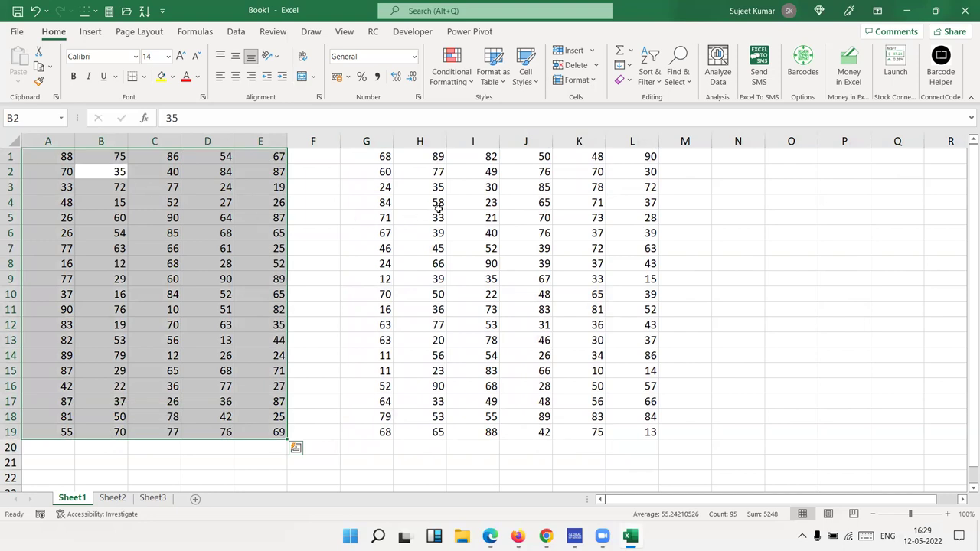
left_click_drag(438, 217, 594, 245)
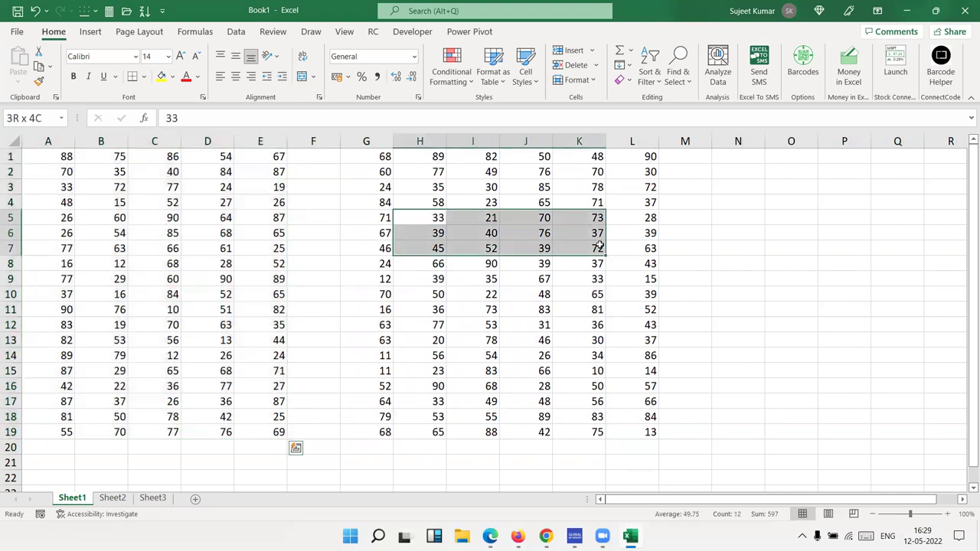
left_click(320, 141)
key("ctrl+minus")
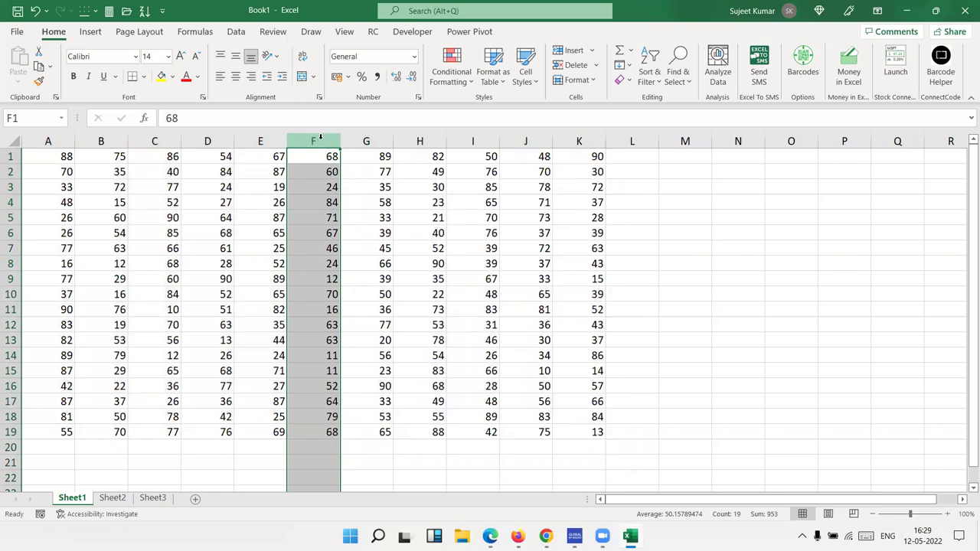
left_click(378, 205)
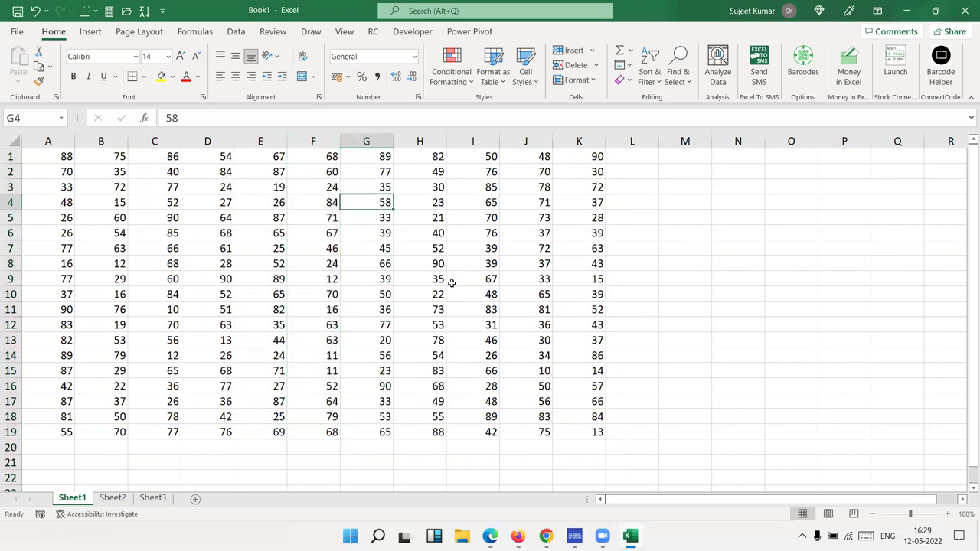
left_click(628, 220)
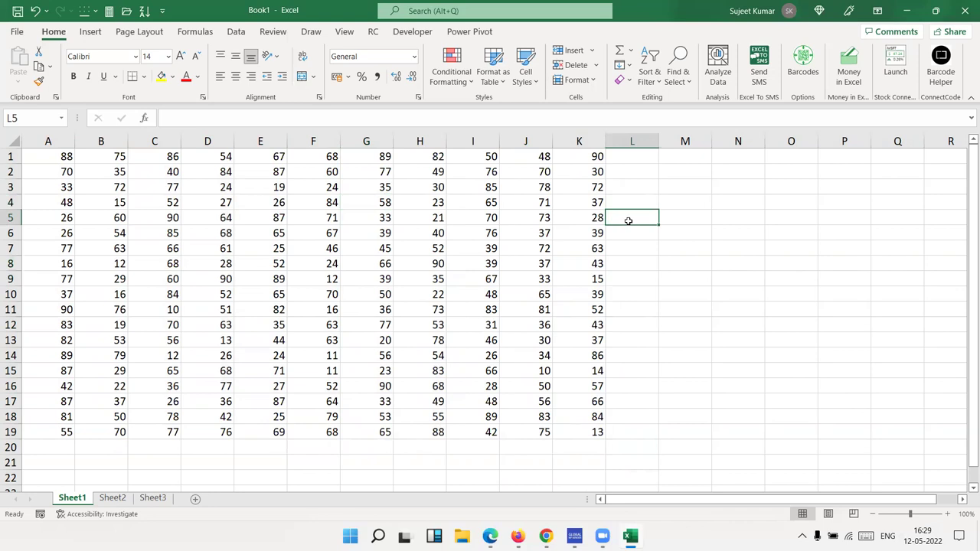
type("a")
left_click(665, 204)
type("a")
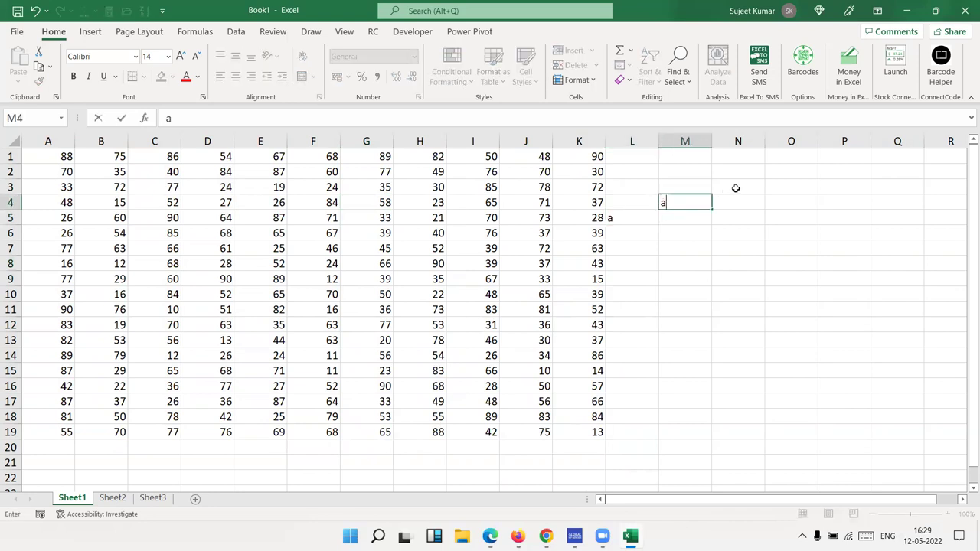
left_click(735, 189)
type("a")
left_click_drag(125, 230, 129, 229)
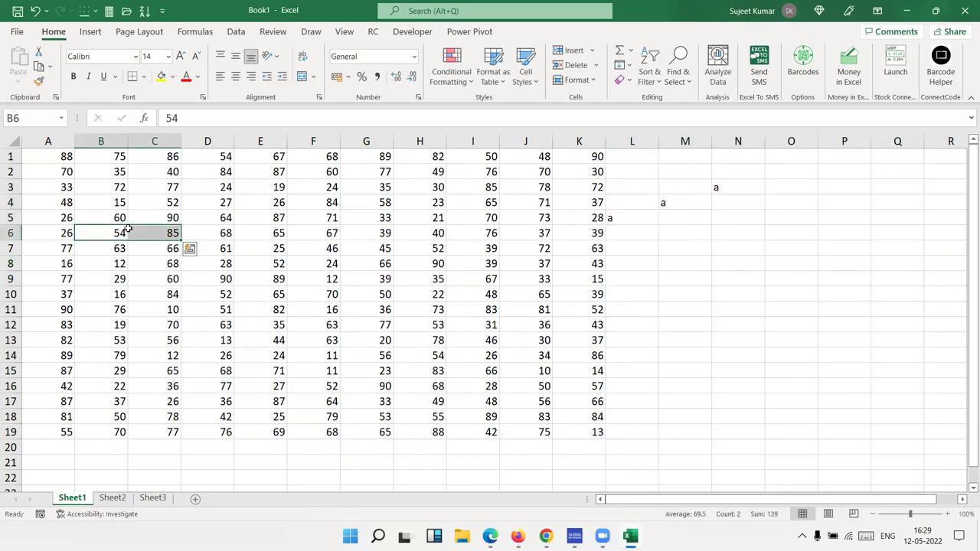
key("ctrl+a")
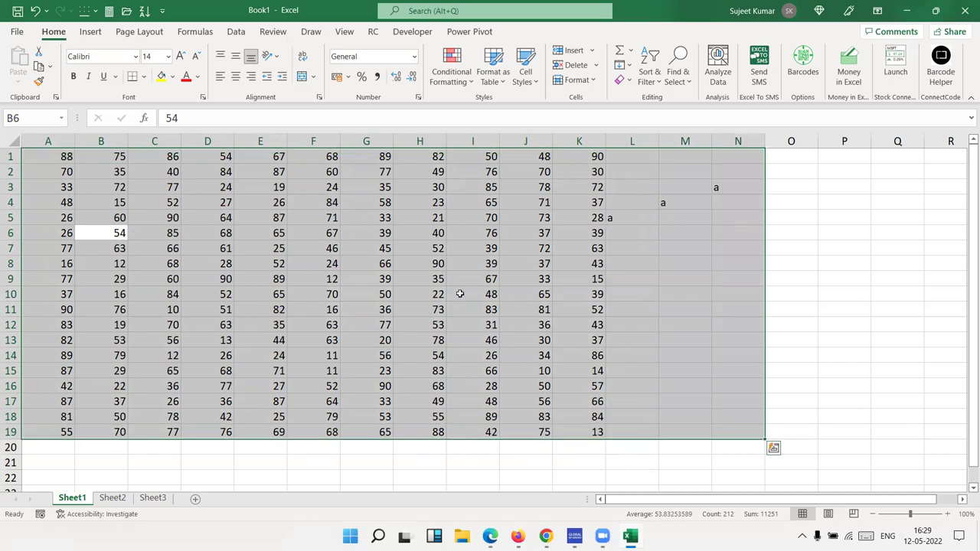
left_click(674, 253)
left_click_drag(627, 190, 722, 226)
key("Delete")
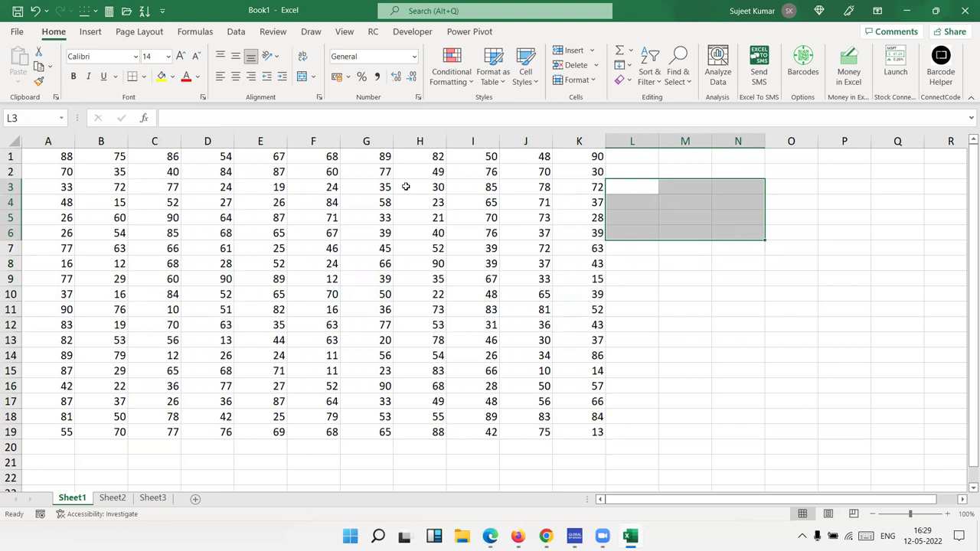
left_click(66, 156)
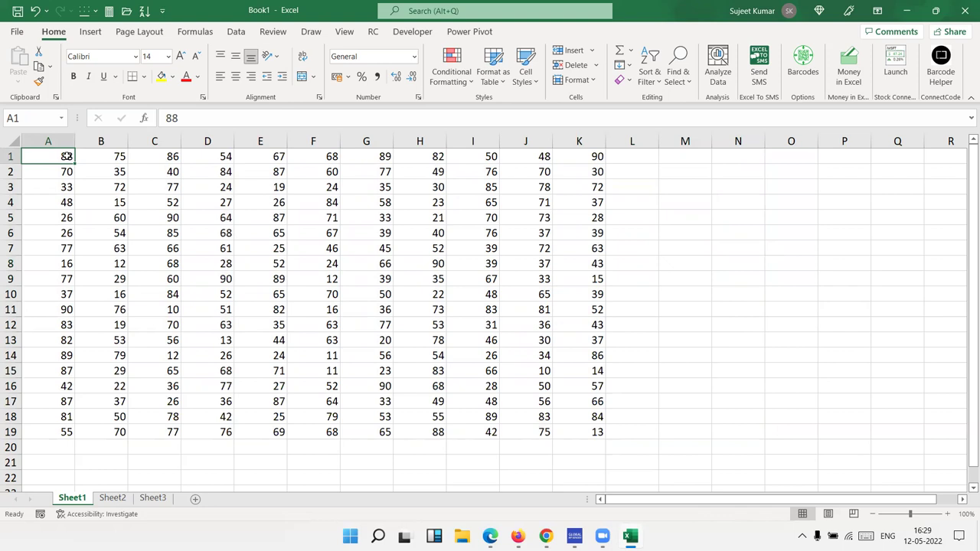
key("ctrl+Down")
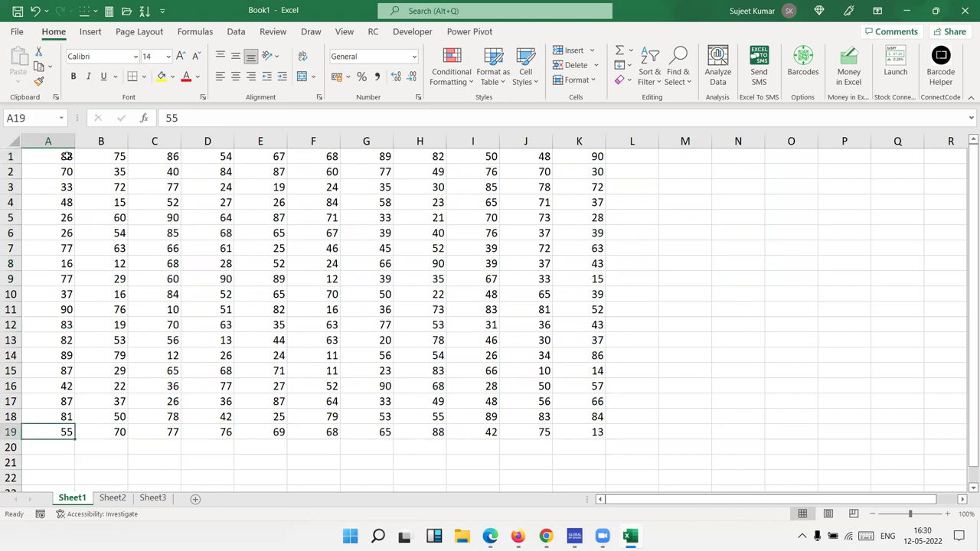
key("ctrl+Right")
key("ctrl+Up")
key("ctrl+Left")
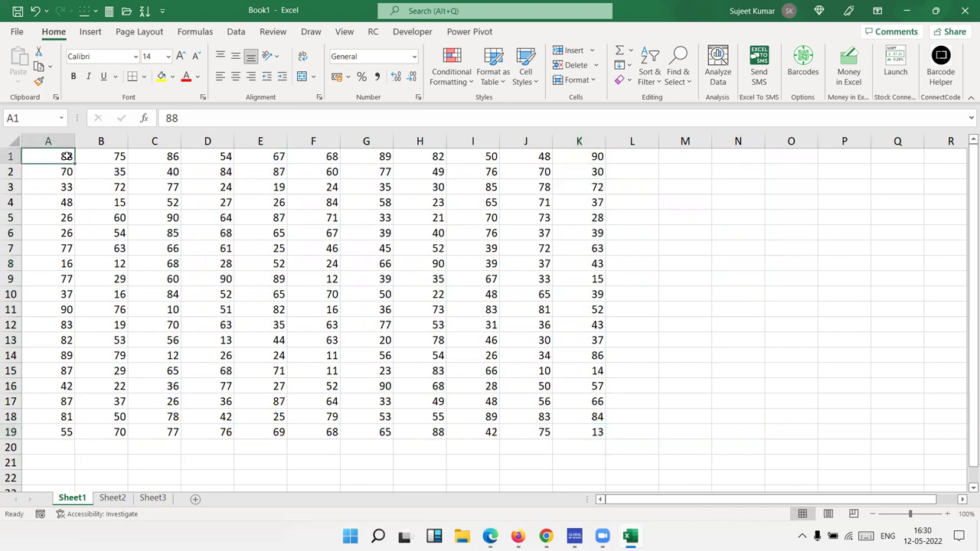
key("ctrl+Down")
key("ctrl+Right")
key("ctrl+Up")
key("ctrl+Left")
key("ctrl+Down")
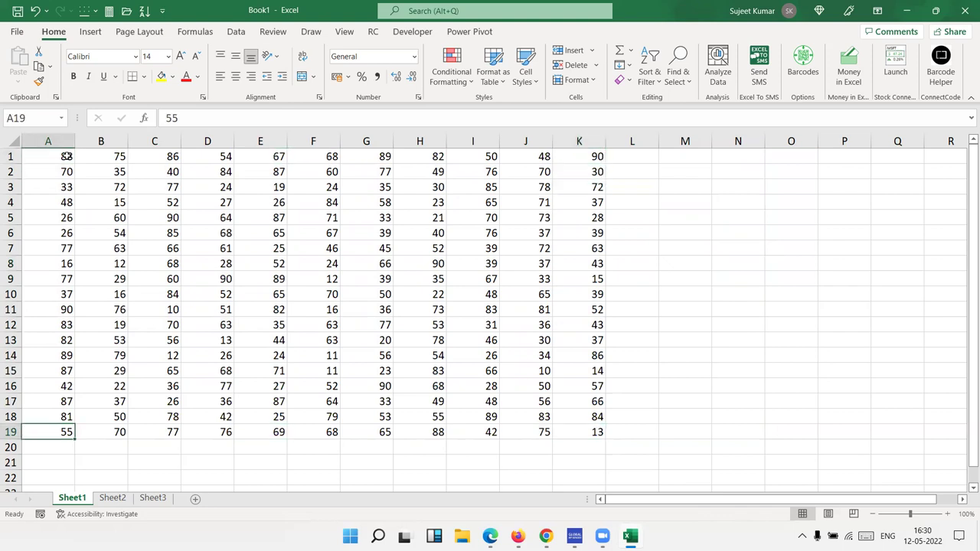
key("ctrl+Up")
key("ctrl+Right")
key("ctrl+Down")
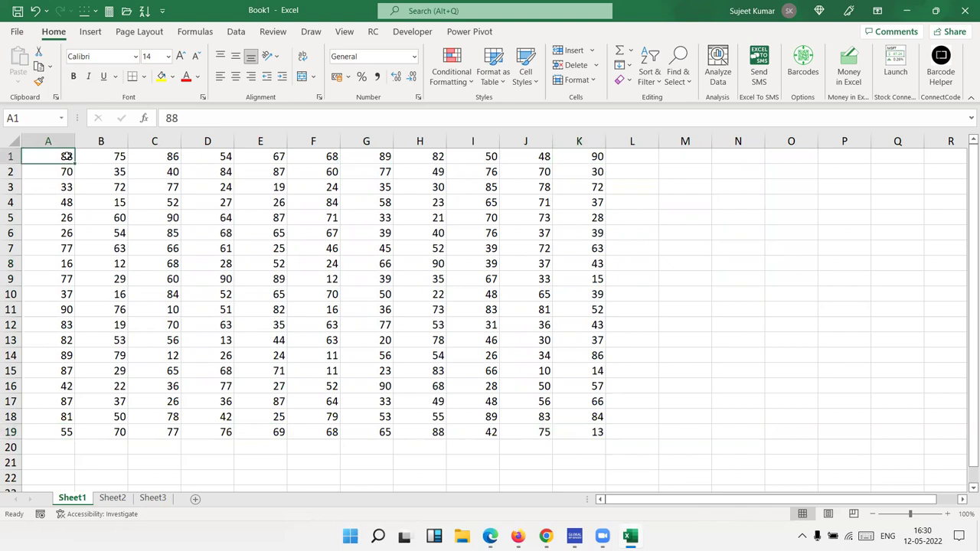
- Delete the values 26, 37 and 89 from A6, A10 and A14
key("Right")
key("Right")
key("Left")
key("Left")
key("Down")
key("Down")
key("Down")
key("Down")
key("Down")
key("Delete")
key("Down")
key("Down")
key("Down")
key("Down")
key("Delete")
key("Down")
key("Down")
key("Down")
key("Down")
key("Delete")
key("Right")
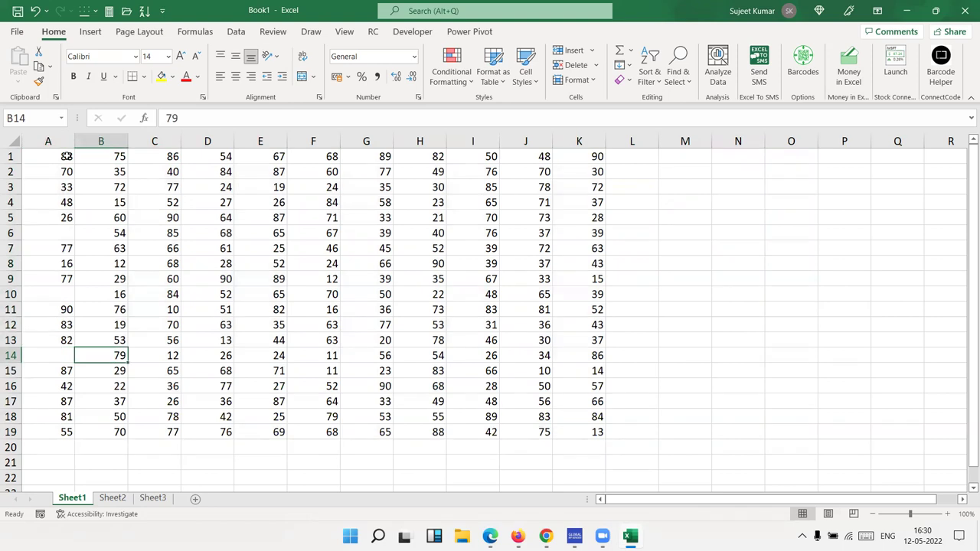
- Test Ctrl+arrow jumps across column A's gaps and column B's data edges
key("ctrl+Home")
key("ctrl+Down")
key("ctrl+Down")
key("ctrl+Down")
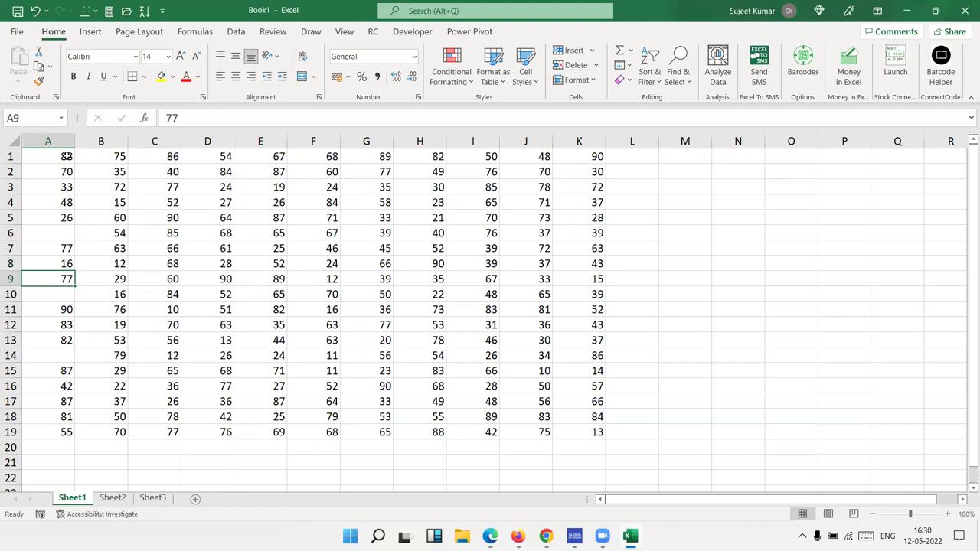
key("Down")
key("Down")
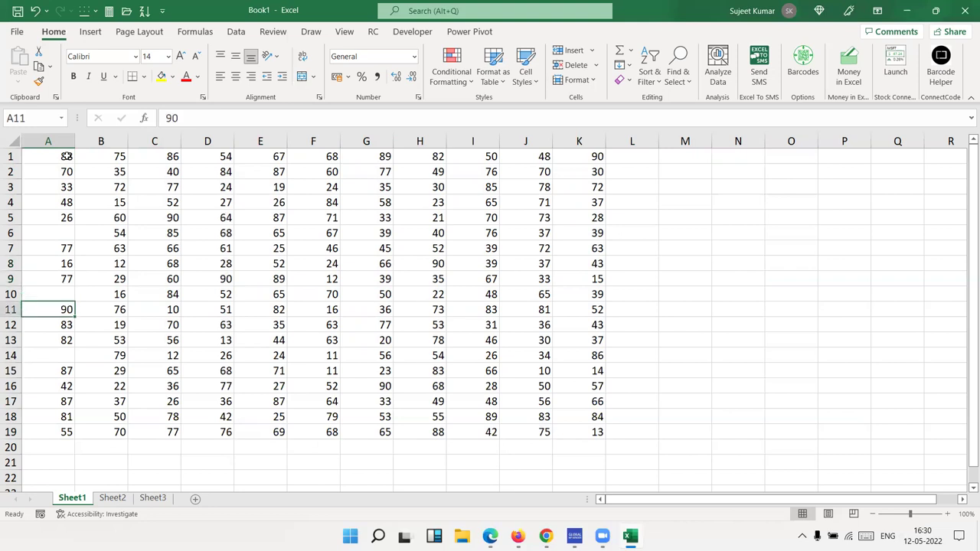
key("Right")
key("ctrl+Down")
key("ctrl+Up")
key("Left")
key("ctrl+Down")
key("ctrl+Down")
key("ctrl+Down")
key("ctrl+Down")
key("ctrl+Down")
key("ctrl+Down")
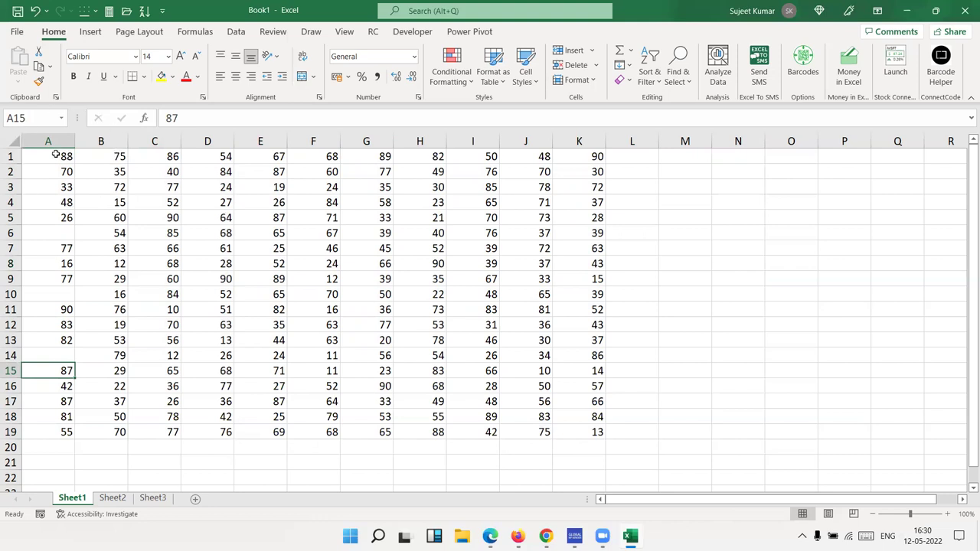
- Jump to A65000 via the Name Box, Ctrl+Up back to the data, and select B6
left_click(36, 119)
type("a65000")
key("Return")
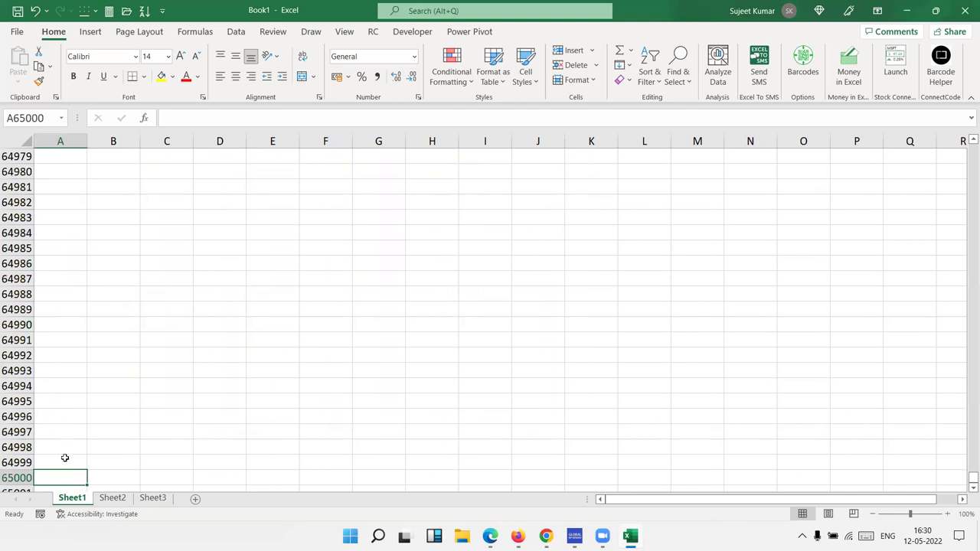
key("ctrl+Up")
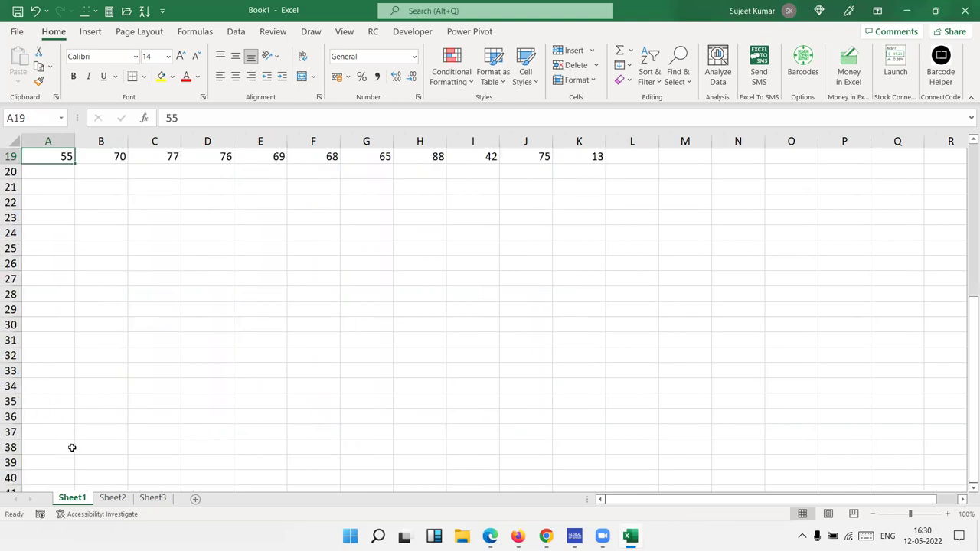
scroll(95, 430, "up", 6)
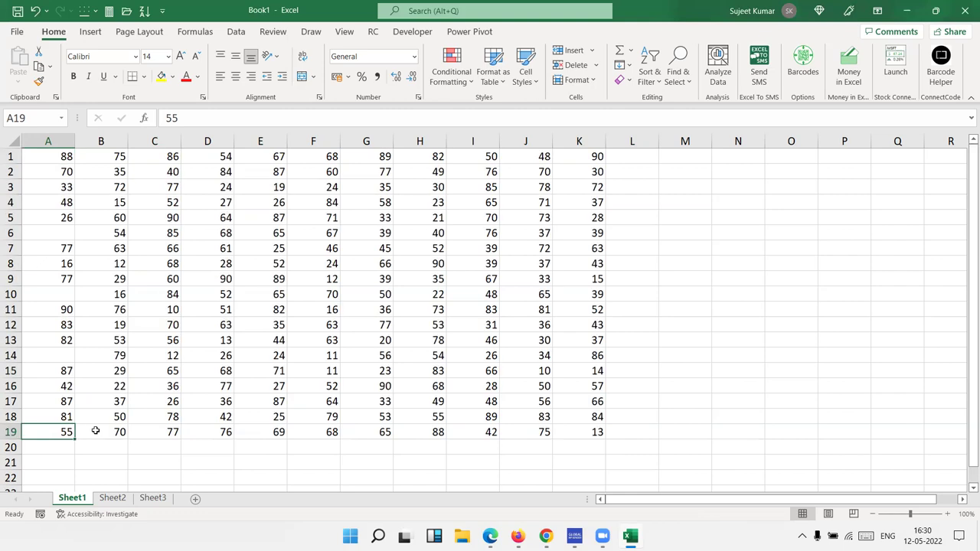
left_click(88, 233)
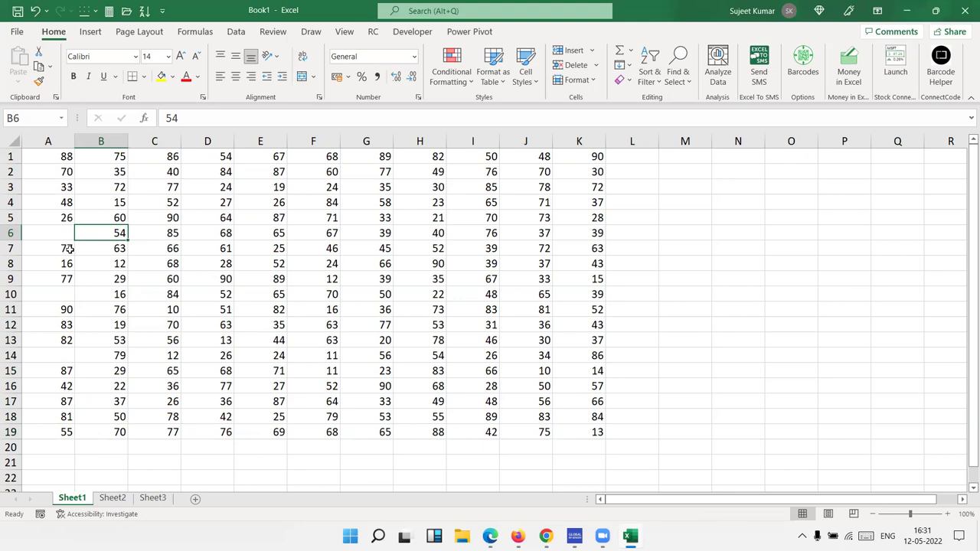
- Enter 52 in A6, then 65, 5 and 0 down column A from A10
left_click(49, 235)
type("52")
key("Return")
key("Return")
key("Return")
key("Return")
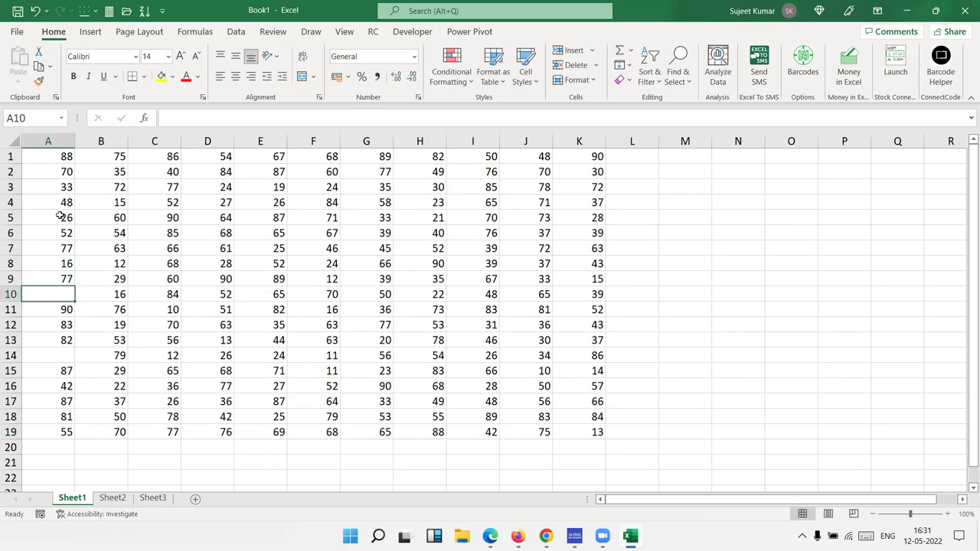
type("65")
key("Return")
type("05")
key("Return")
type("00")
key("Return")
- Enter 6 in A13 and 65 in A14, then return to A1
type("6")
key("Right")
key("Right")
key("Down")
key("Left")
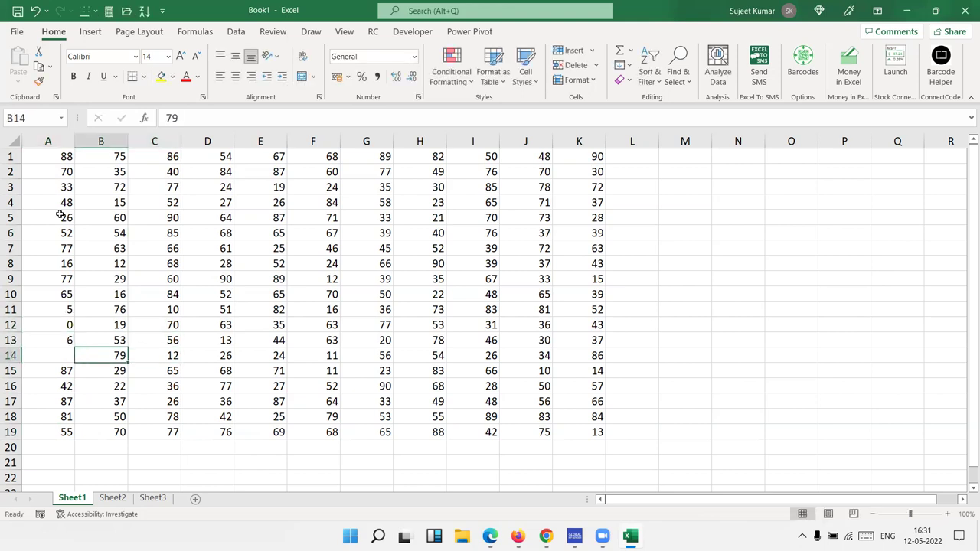
key("Left")
type("65")
key("Return")
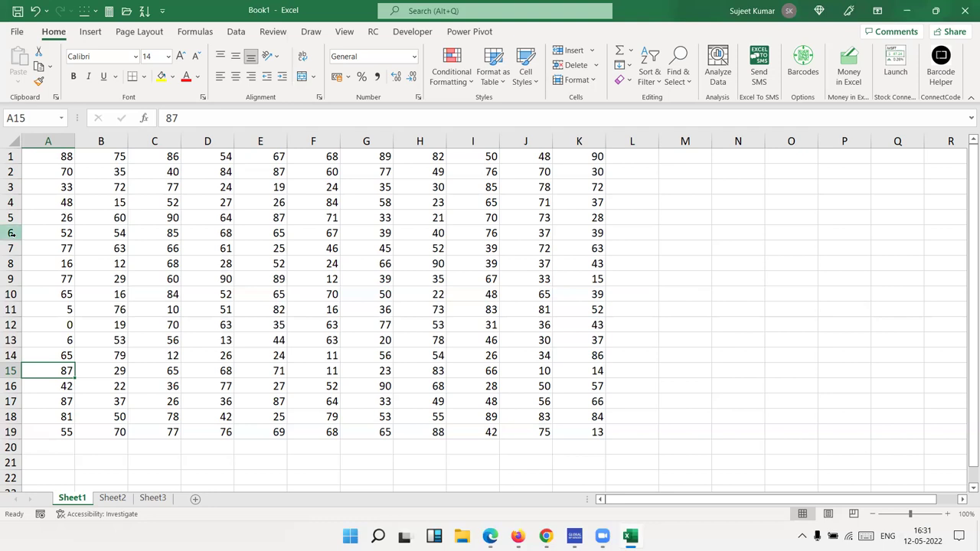
left_click(72, 157)
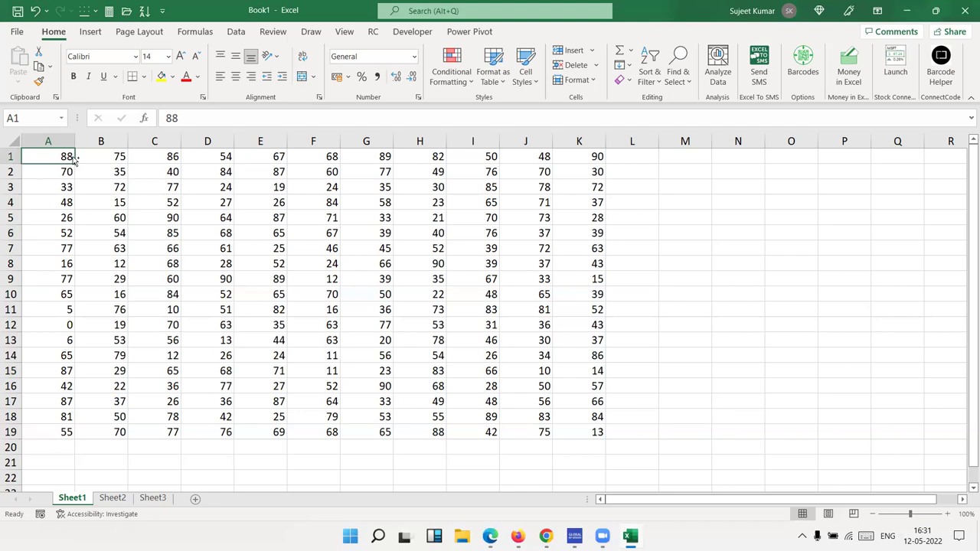
key("ctrl+shift+Right")
key("ctrl+shift+Down")
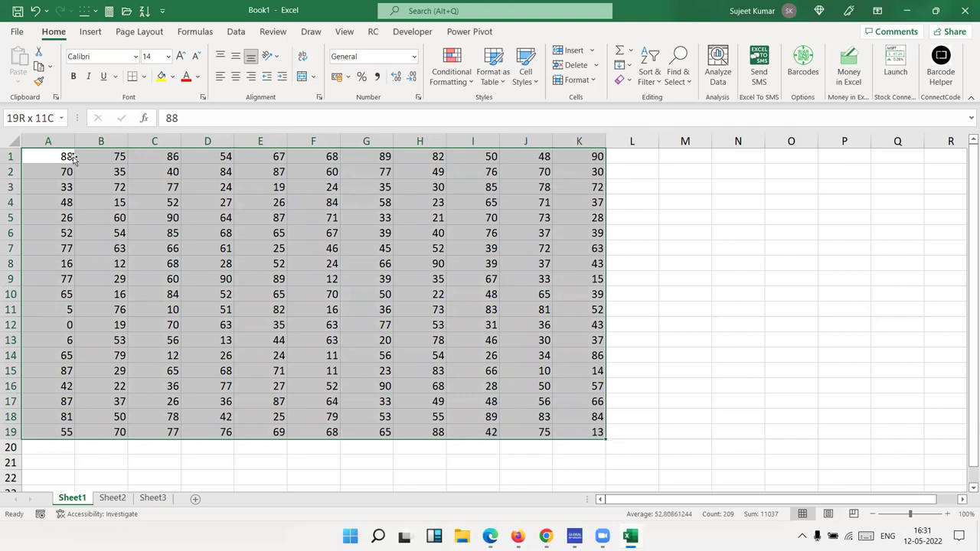
left_click(70, 156)
key("ctrl+shift+Right")
key("ctrl+shift+Down")
left_click(70, 156)
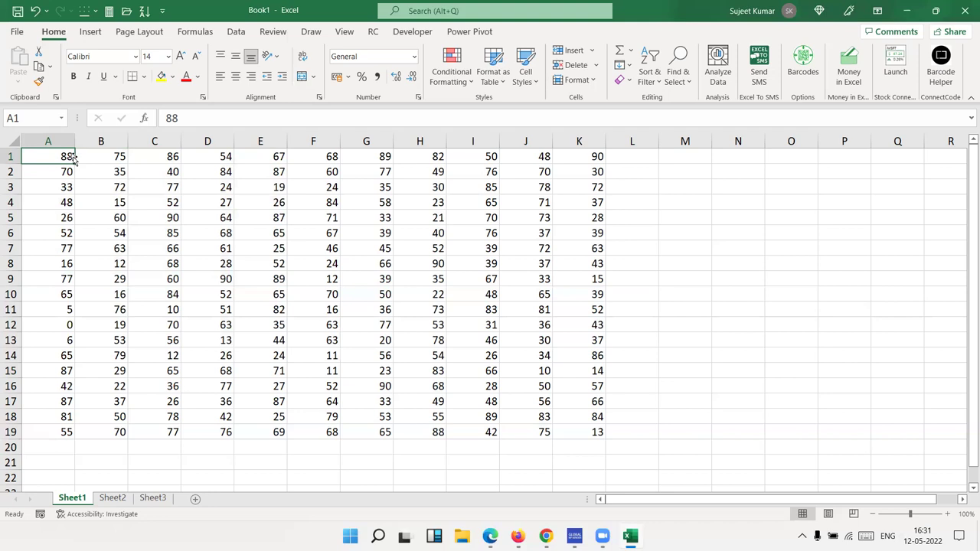
key("End")
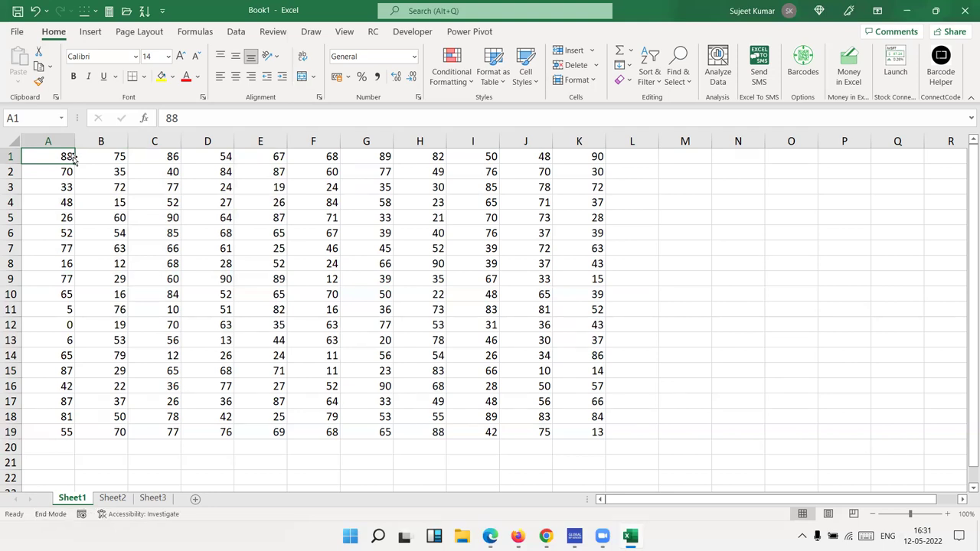
left_click(738, 156)
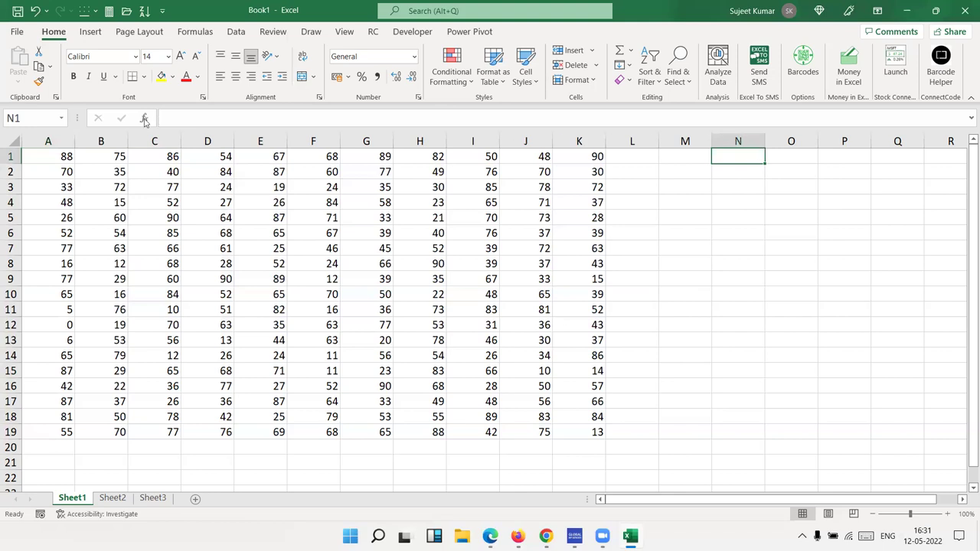
left_click(39, 160)
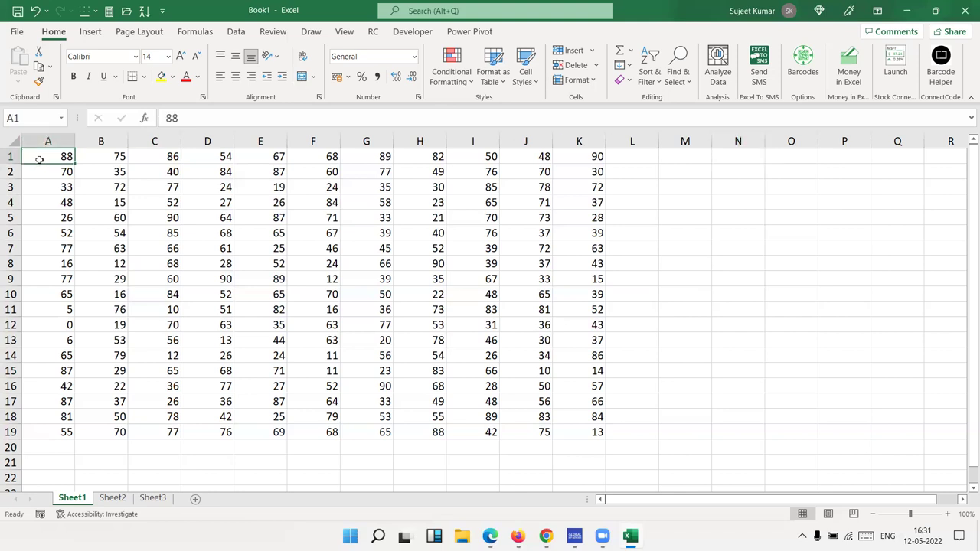
left_click(593, 220)
key("Home")
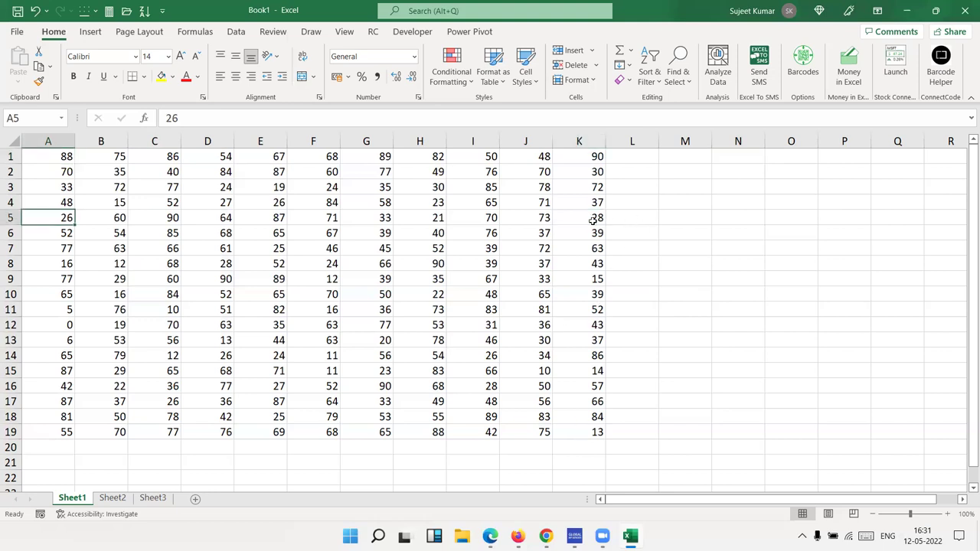
left_click(61, 158)
key("ctrl+End")
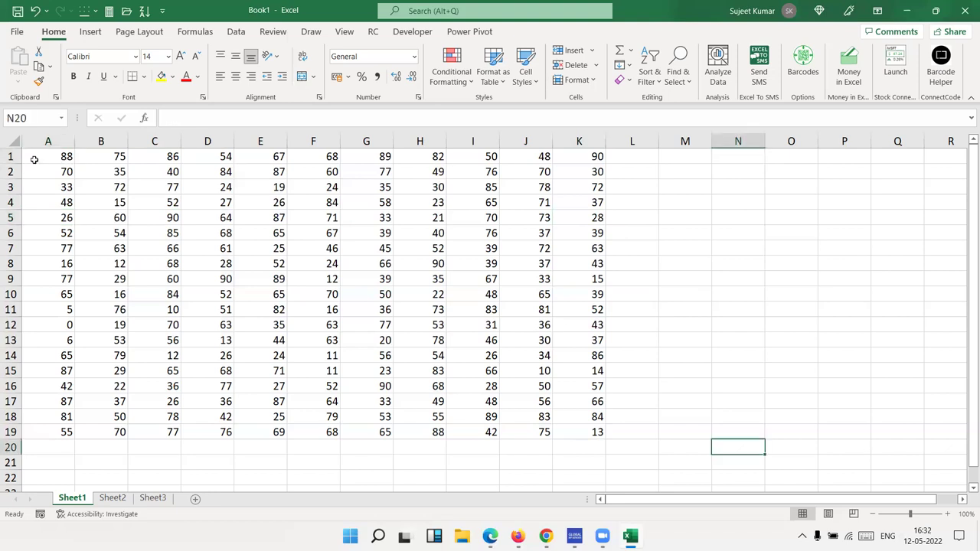
key("ctrl+Home")
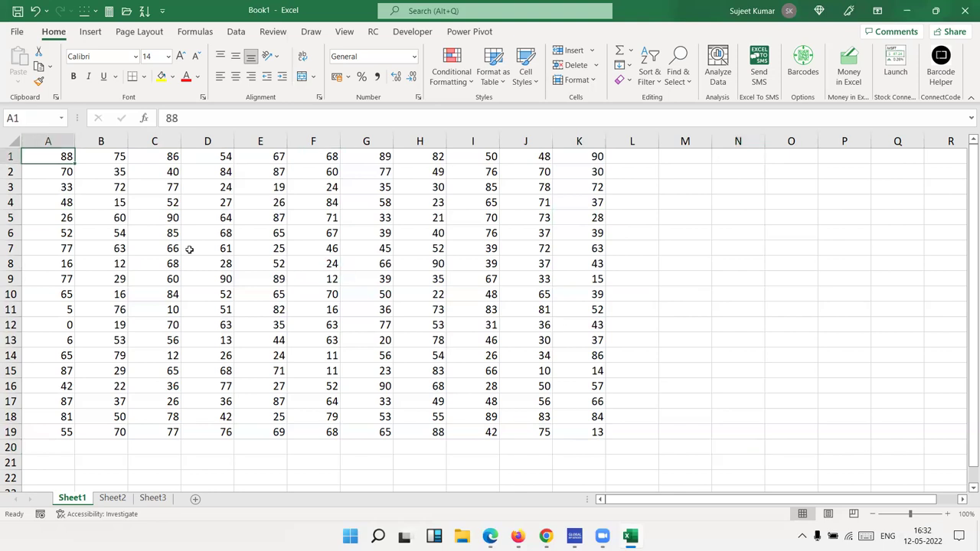
key("End")
key("Right")
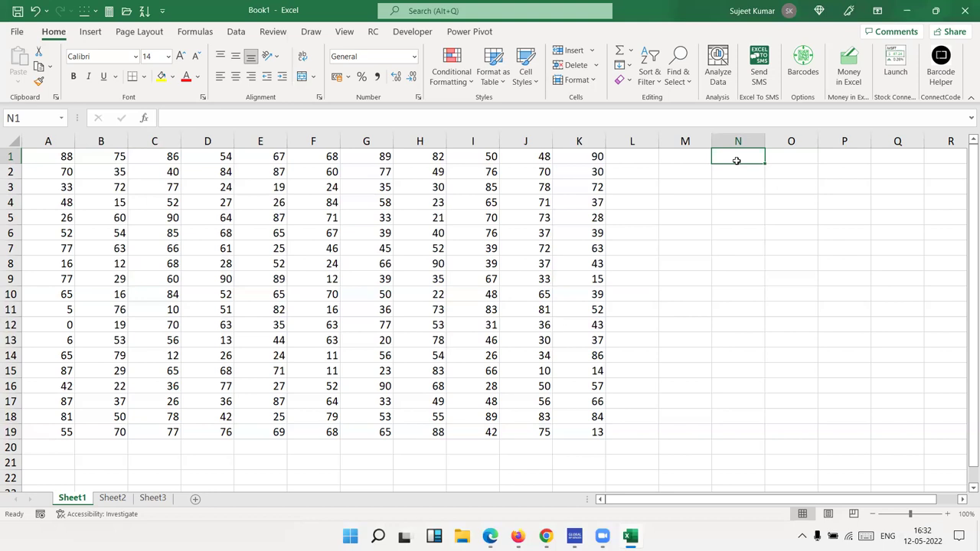
mouse_move(736, 161)
left_mouse_down()
mouse_move(746, 271)
mouse_move(728, 421)
mouse_move(713, 435)
mouse_move(640, 436)
mouse_move(623, 417)
left_mouse_up()
mouse_move(628, 201)
left_mouse_down()
mouse_move(678, 196)
mouse_move(636, 218)
left_mouse_up()
left_click(750, 170)
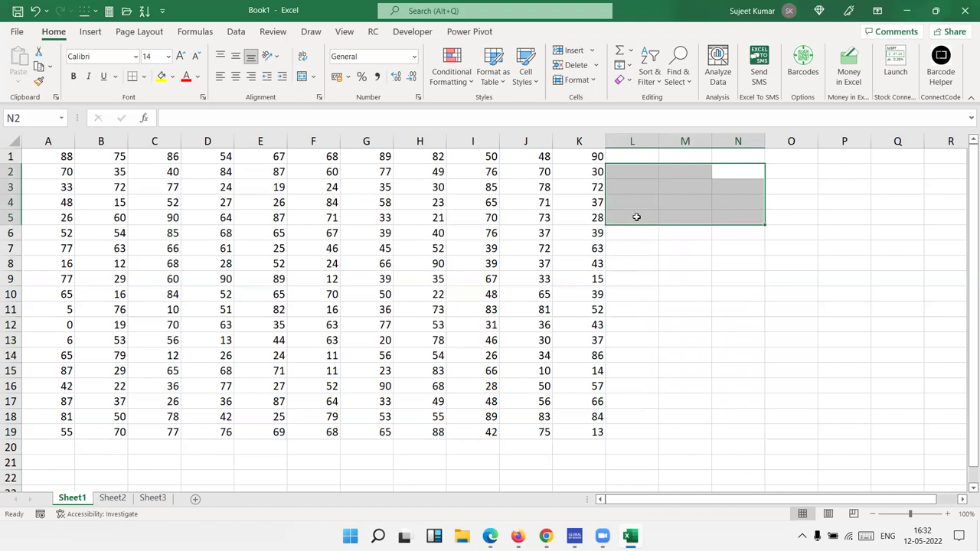
left_click(650, 243)
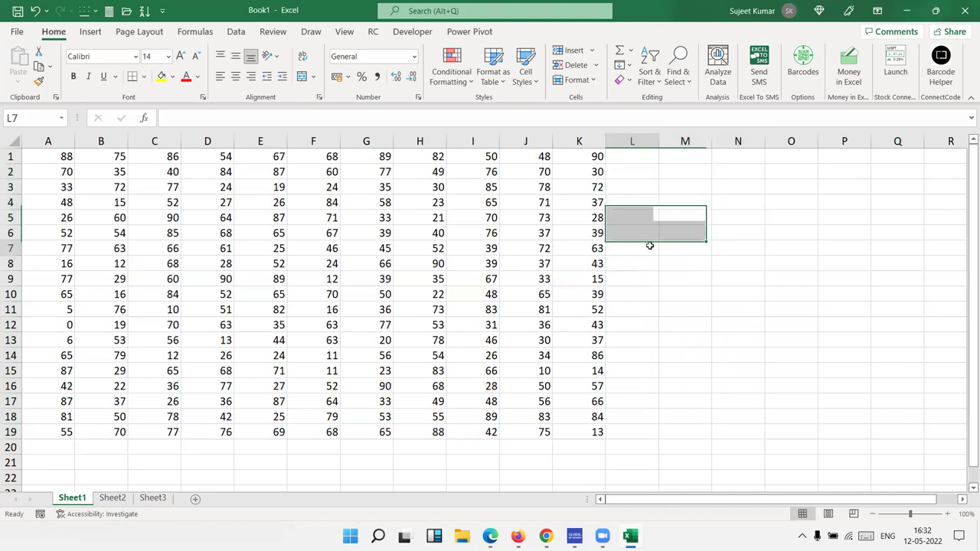
left_click(741, 159)
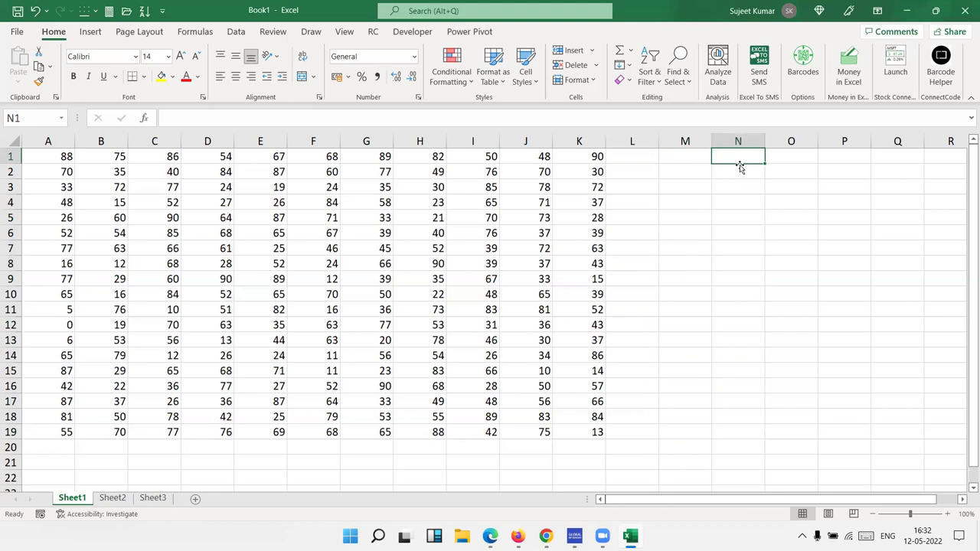
left_click(728, 370)
left_click(588, 432)
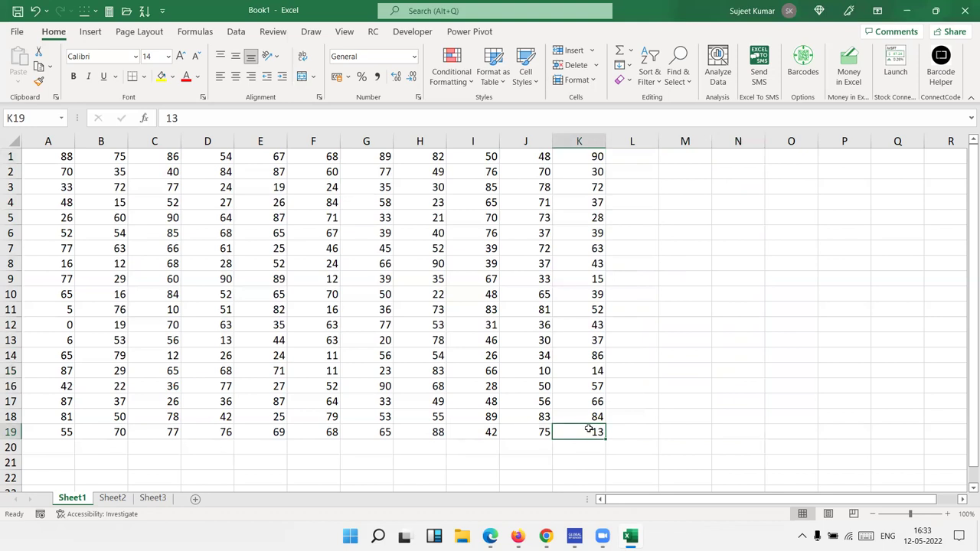
- Start a scattered selection with A2, then Ctrl-add C2 and E2
key("ctrl+a")
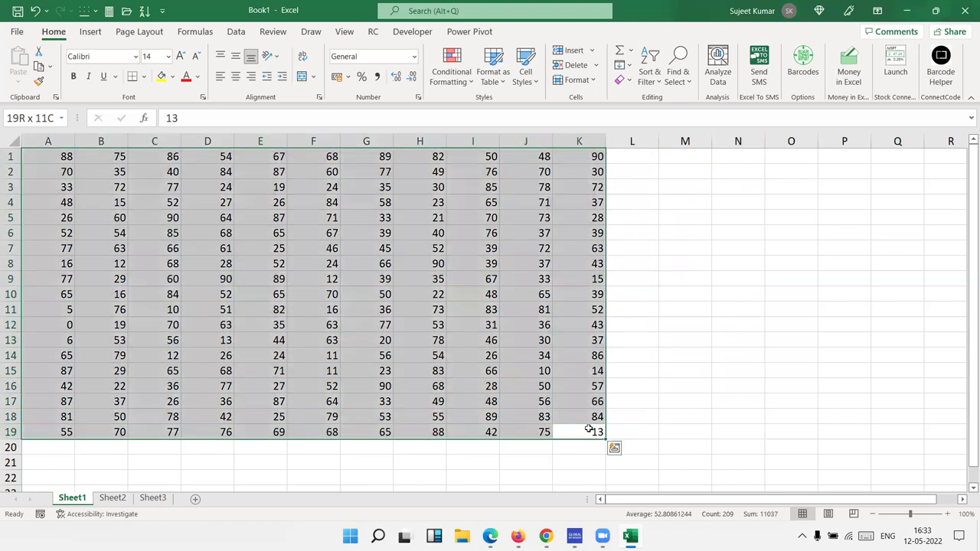
left_click(349, 236)
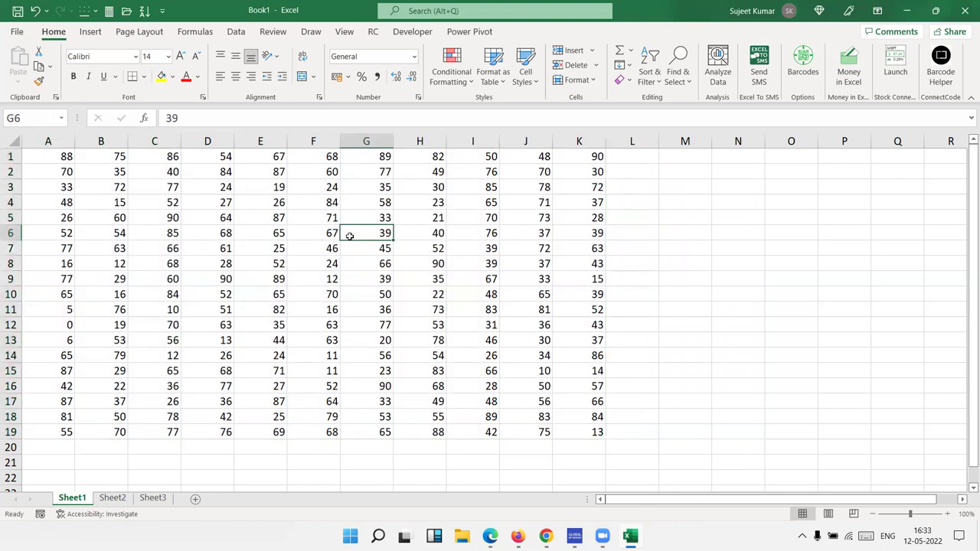
left_click(222, 204)
left_click(105, 189)
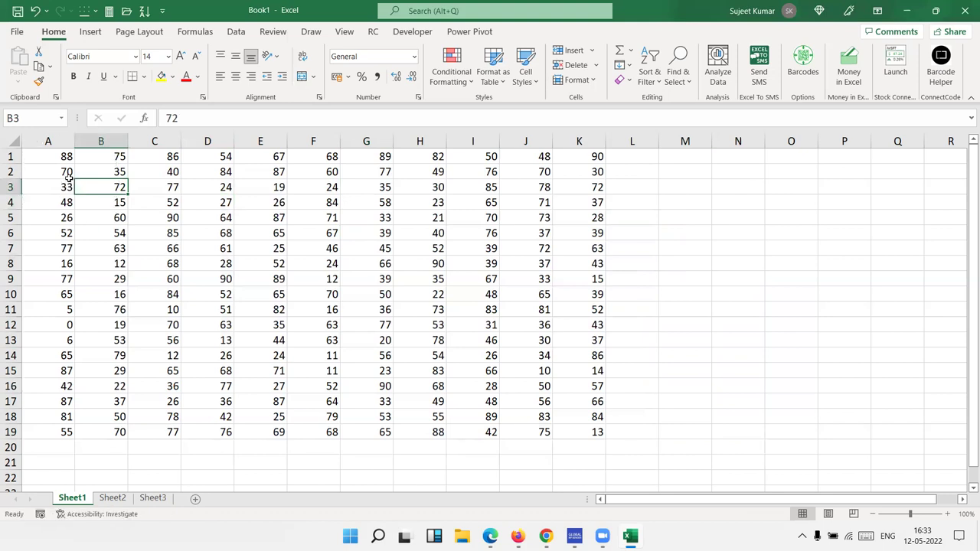
left_click(66, 175)
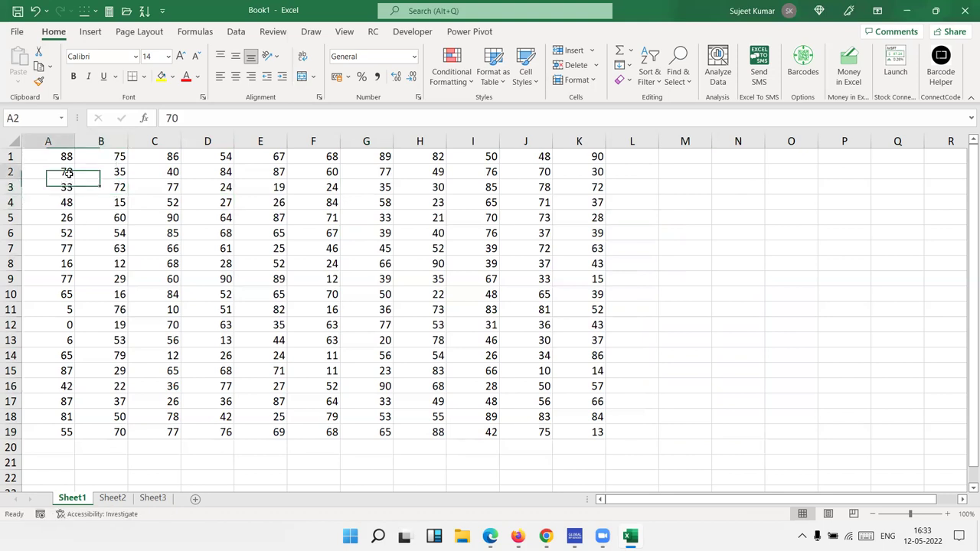
left_click(162, 170, "ctrl")
left_click(251, 173, "ctrl")
- Add G2, I2, J2, K2, I7, D6:E6, B9, C11, E10 and G10 to the selection
left_click(357, 170, "ctrl")
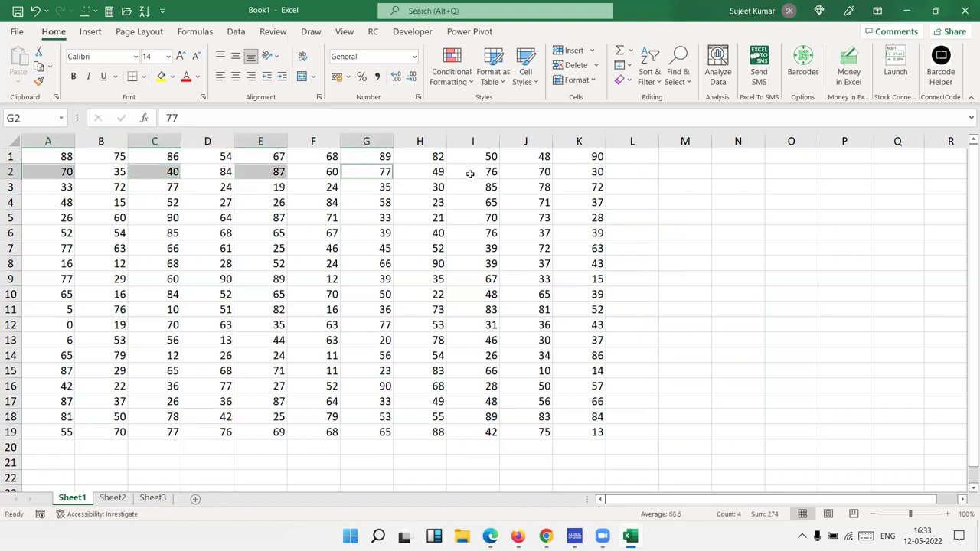
left_click(470, 171, "ctrl")
left_click(535, 172, "ctrl")
left_click(579, 171, "ctrl")
left_click(458, 242, "ctrl")
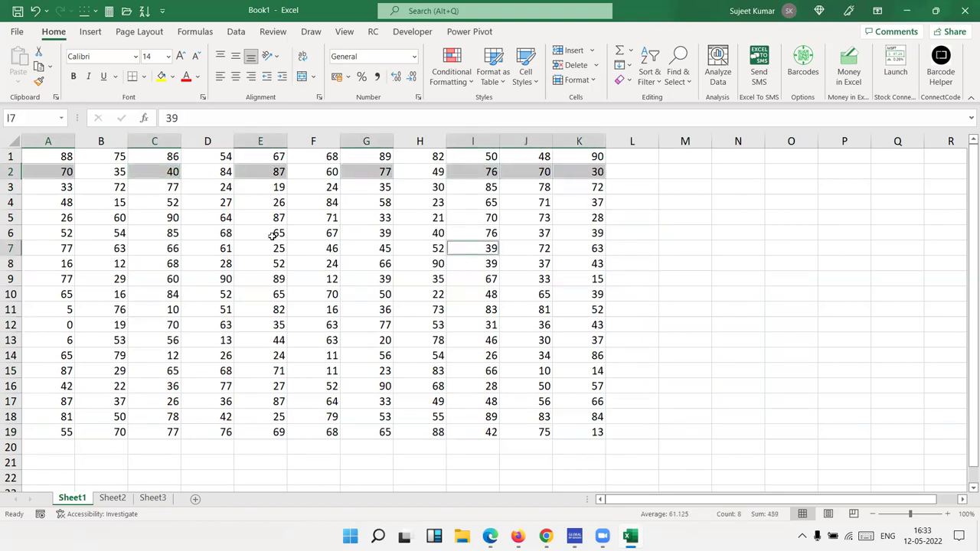
left_click_drag(213, 234, 273, 236)
left_click(98, 272, "ctrl")
left_click(163, 310, "ctrl")
left_click(260, 294, "ctrl")
left_click(366, 294, "ctrl")
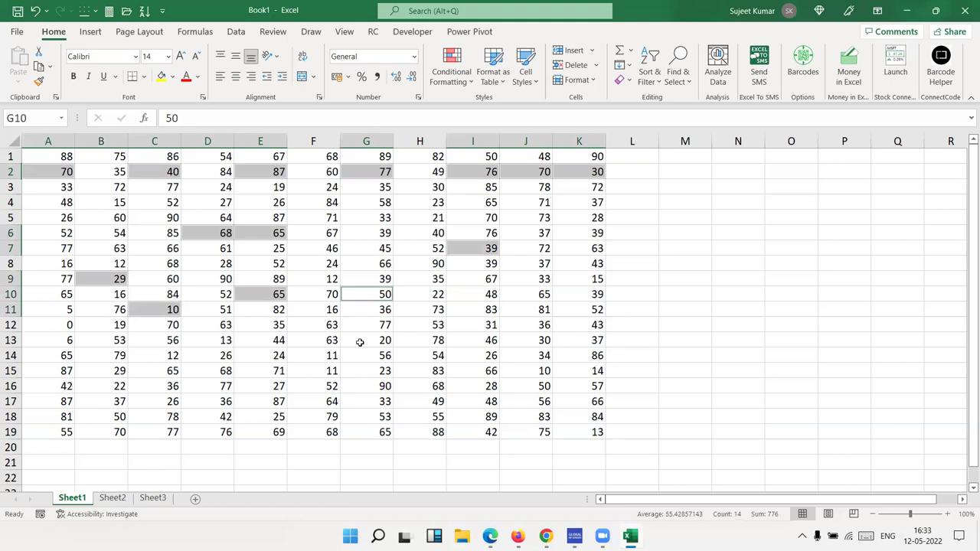
- Add G12, G14, J15, J13, J11 and J10, dismiss the multiple-selection warning, and select G8
left_click(366, 324, "ctrl")
left_click(366, 355, "ctrl")
left_click(525, 370, "ctrl")
left_click(525, 340, "ctrl")
left_click(525, 309, "ctrl")
left_click(527, 294, "ctrl")
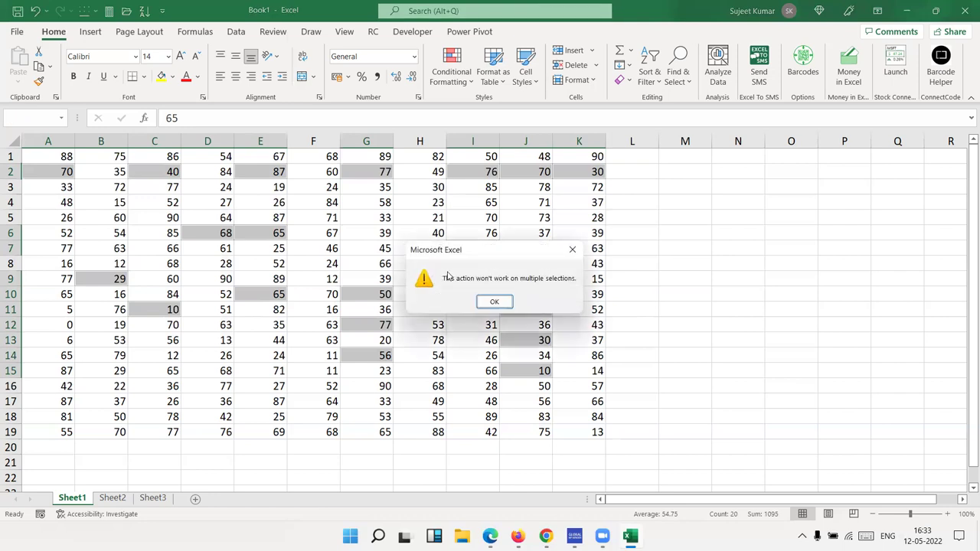
key("Return")
left_click(352, 261)
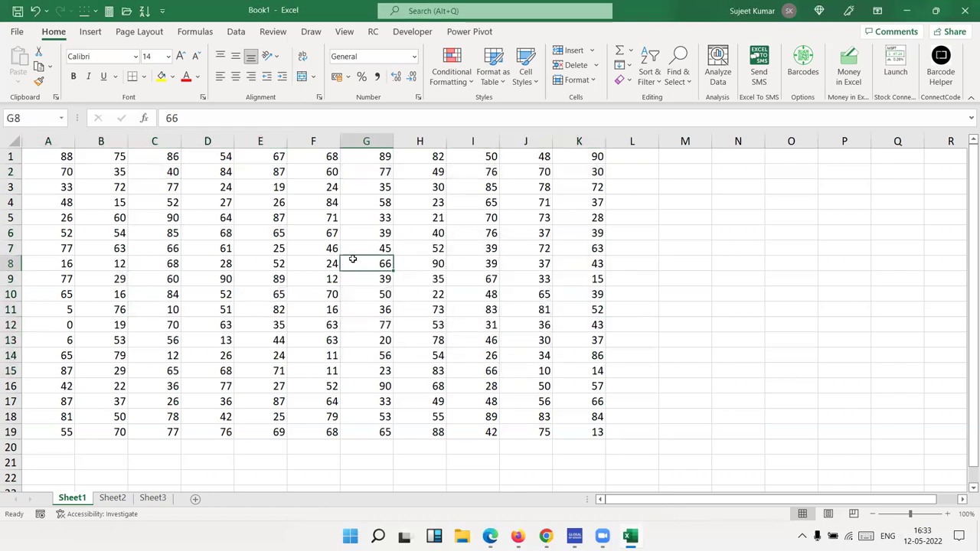
left_click(65, 155)
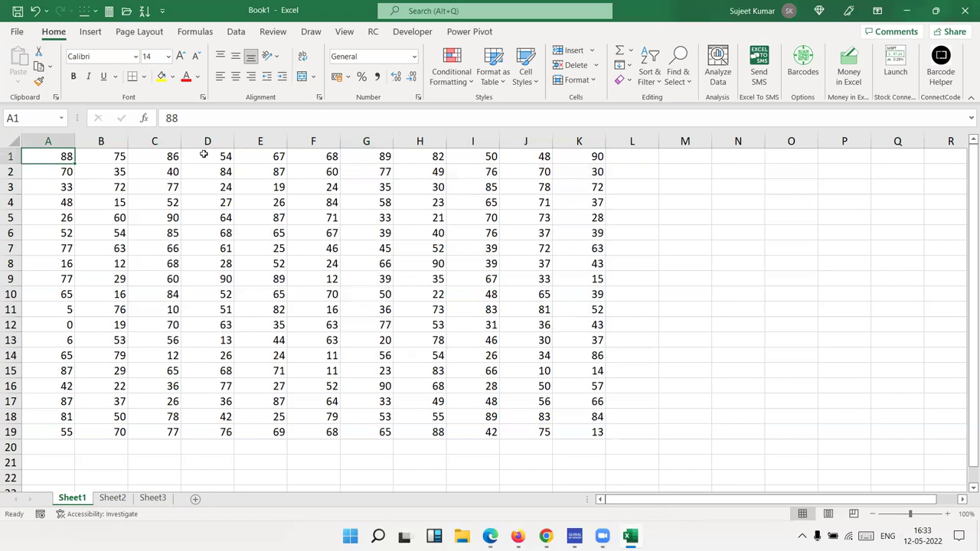
left_click(211, 154, "ctrl")
left_click(362, 155, "ctrl")
left_click(479, 155, "ctrl")
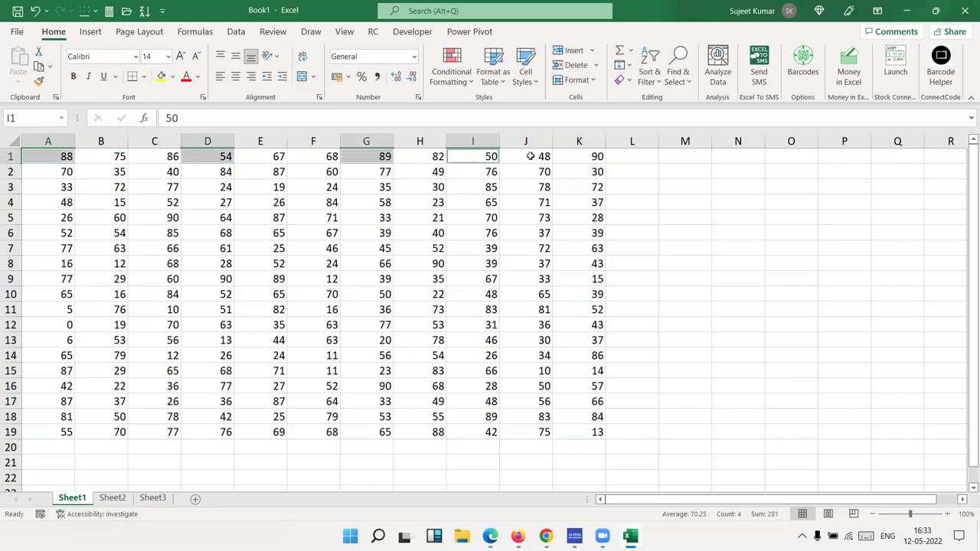
left_click(574, 159, "ctrl")
key("ctrl+c")
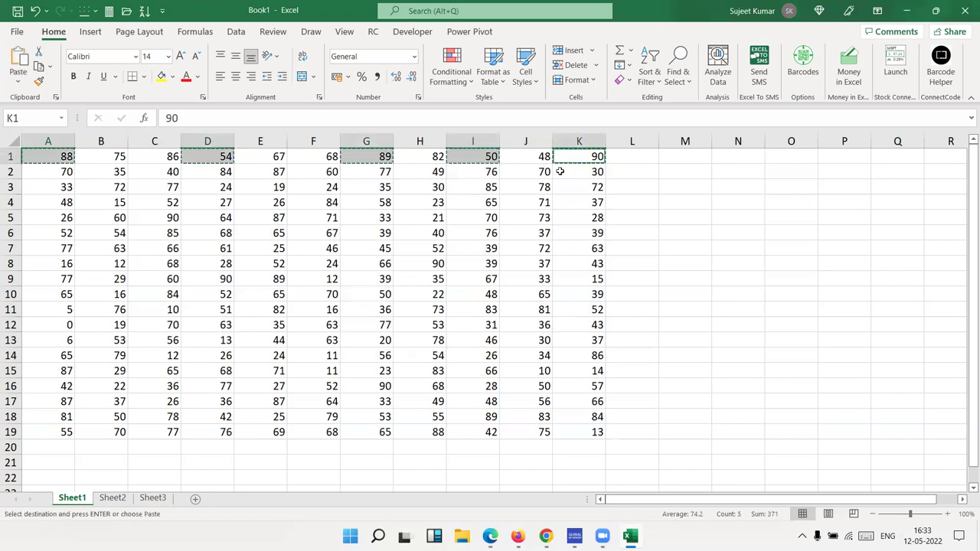
key("Escape")
left_click(350, 187)
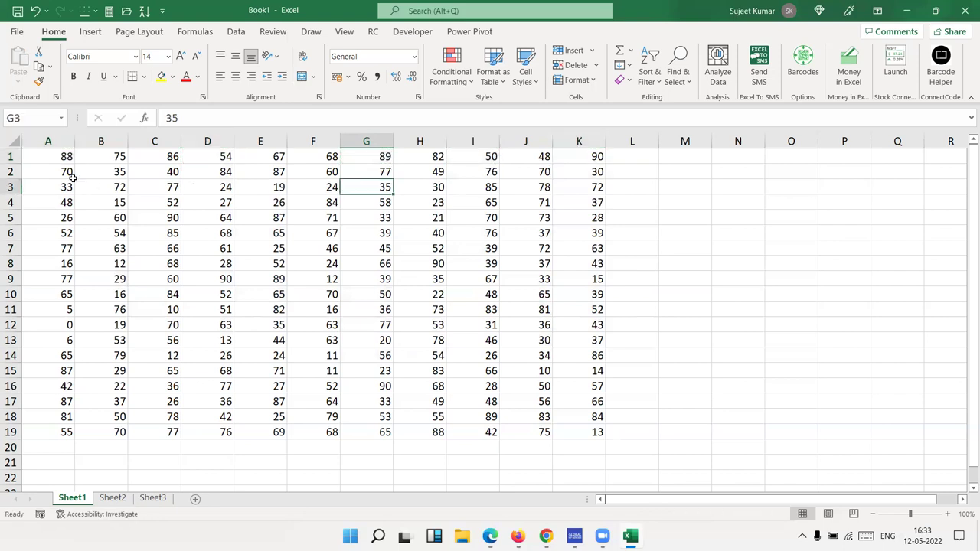
left_click(66, 156)
left_click_drag(67, 187, 66, 196)
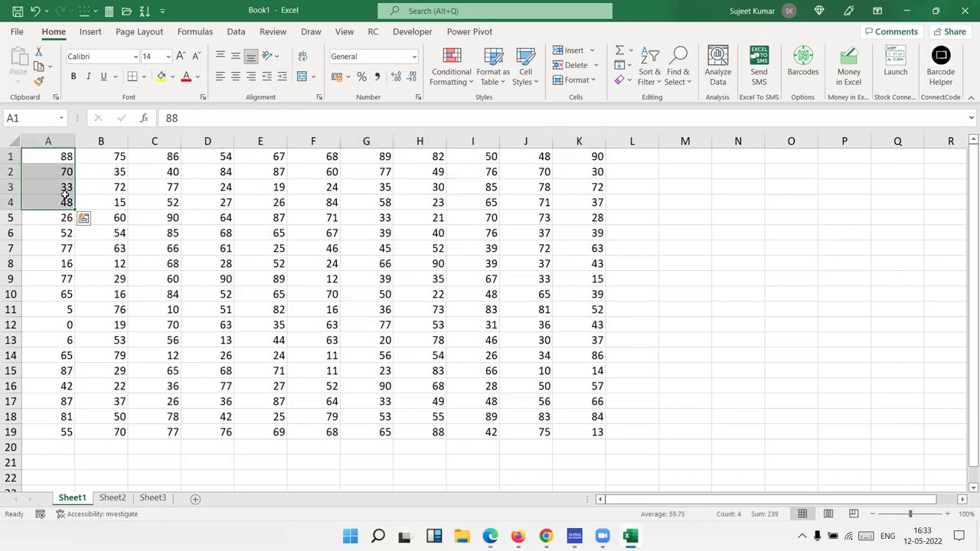
left_click(166, 156, "ctrl")
left_click_drag(167, 156, 167, 200)
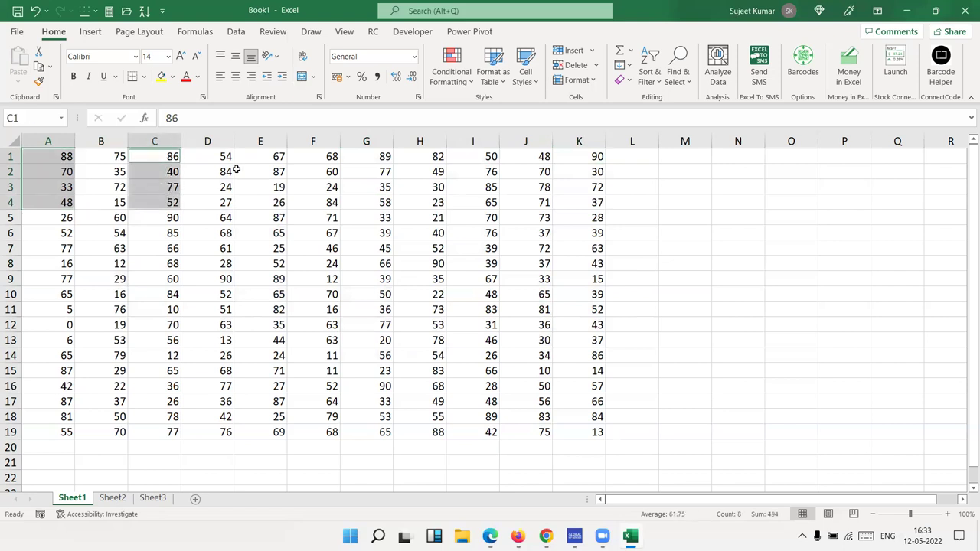
left_click_drag(257, 157, 253, 201, "ctrl")
key("ctrl+c")
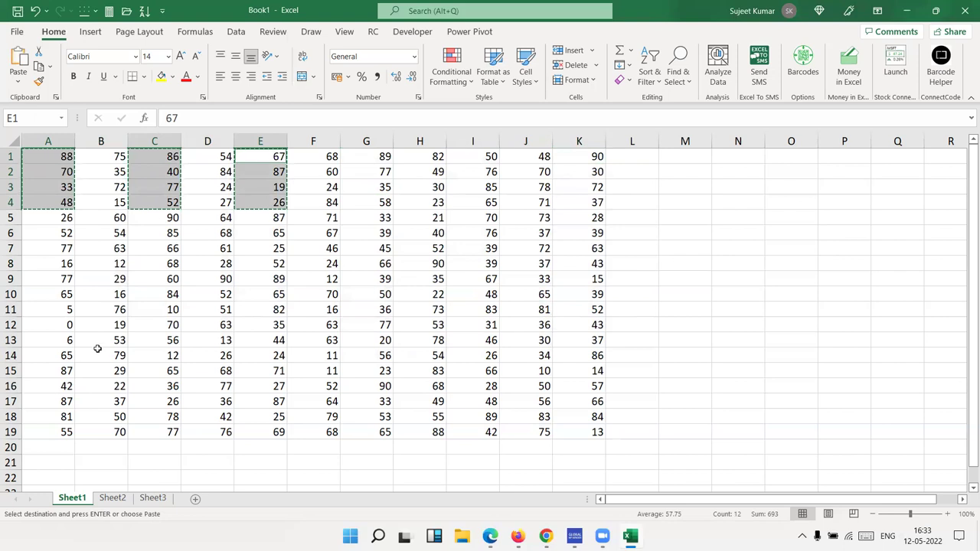
key("Escape")
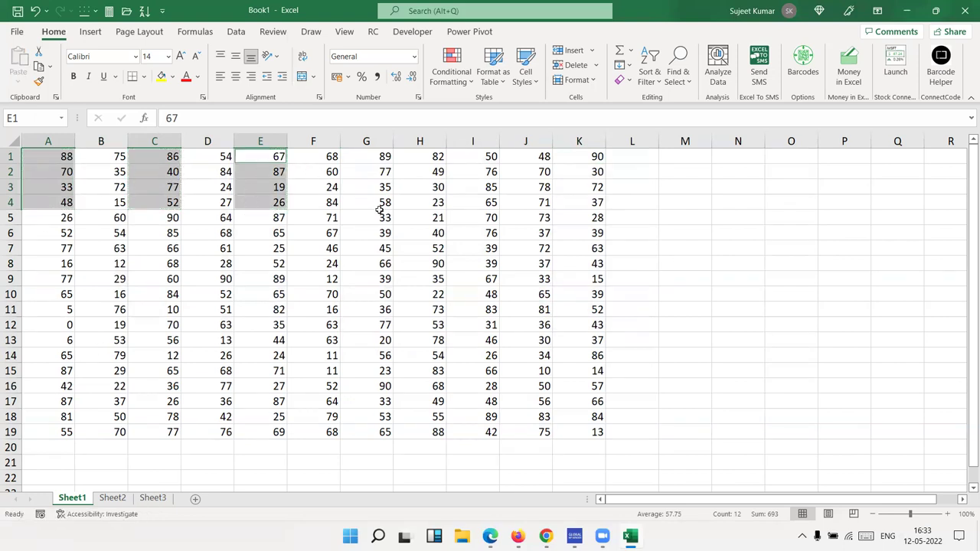
left_click_drag(378, 217, 378, 263, "ctrl")
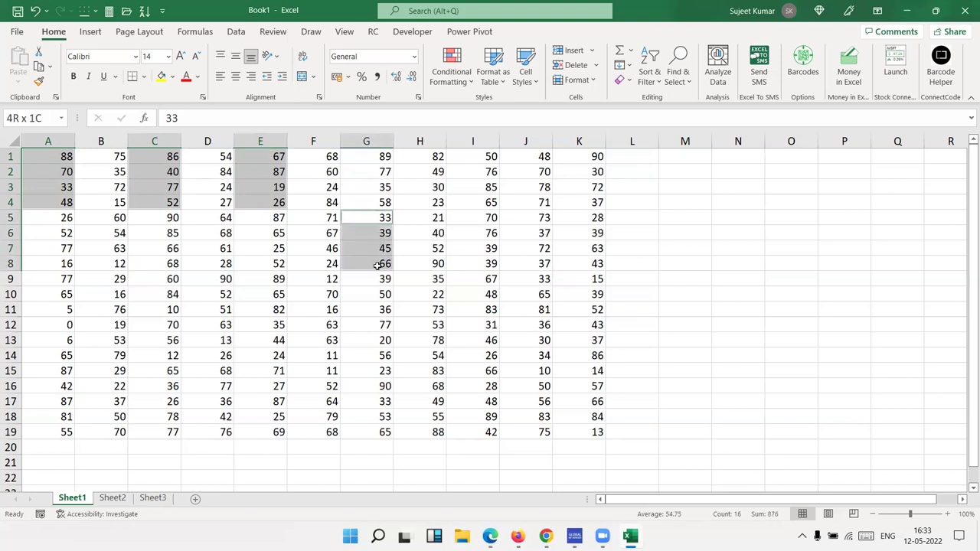
key("ctrl+c")
- Copy A1, C1, G1 and J1 into M5:P5, undo the paste, and start a new workbook
left_click(264, 267)
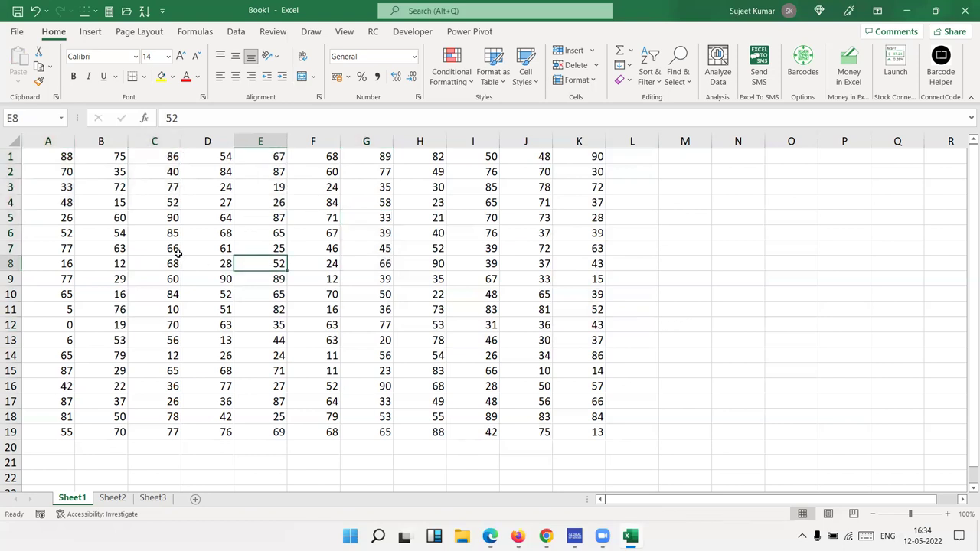
left_click(56, 157)
left_click(153, 157, "ctrl")
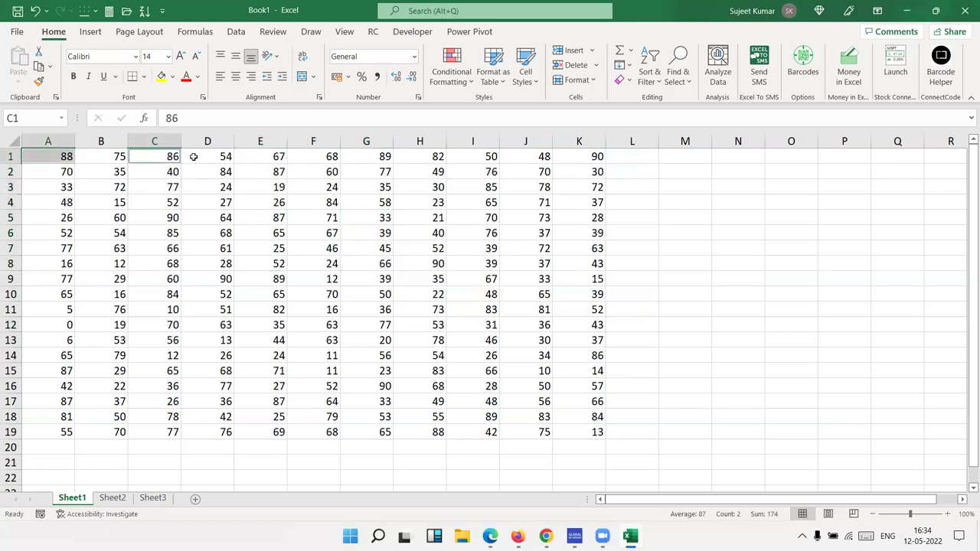
left_click(368, 156, "ctrl")
left_click(535, 157, "ctrl")
key("ctrl+c")
left_click(681, 221)
key("ctrl+v")
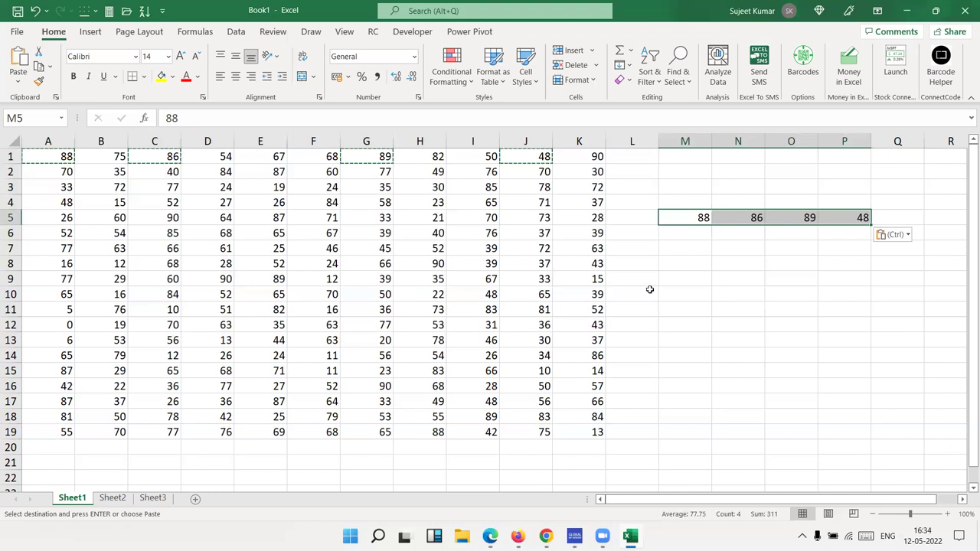
key("ctrl+z")
left_click(407, 261)
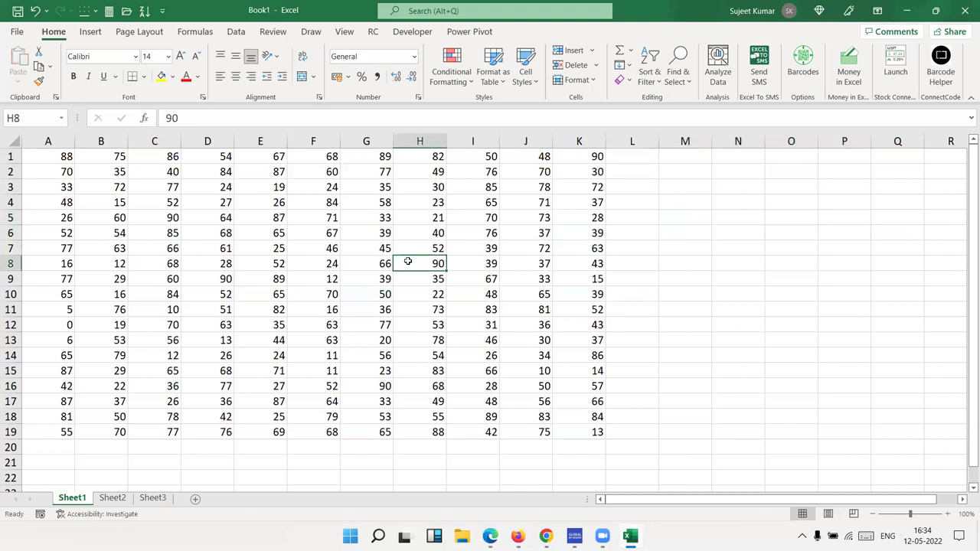
key("ctrl+n")
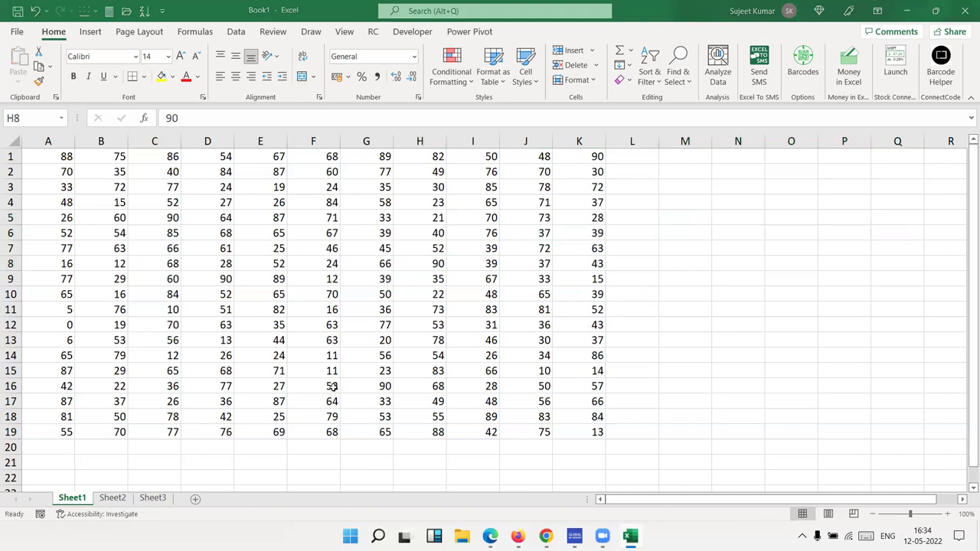
- Insert four new sheets (Sheet4–Sheet7) and group all seven sheets from Sheet1 to Sheet3
left_click(195, 498)
left_click(242, 498)
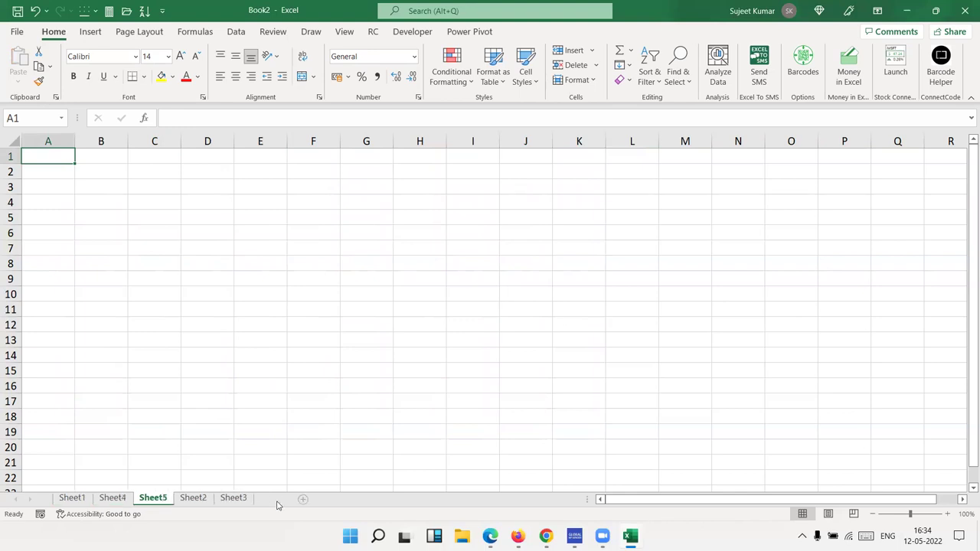
left_click(276, 499)
left_click(316, 499)
left_click(71, 498)
left_click(113, 498, "ctrl")
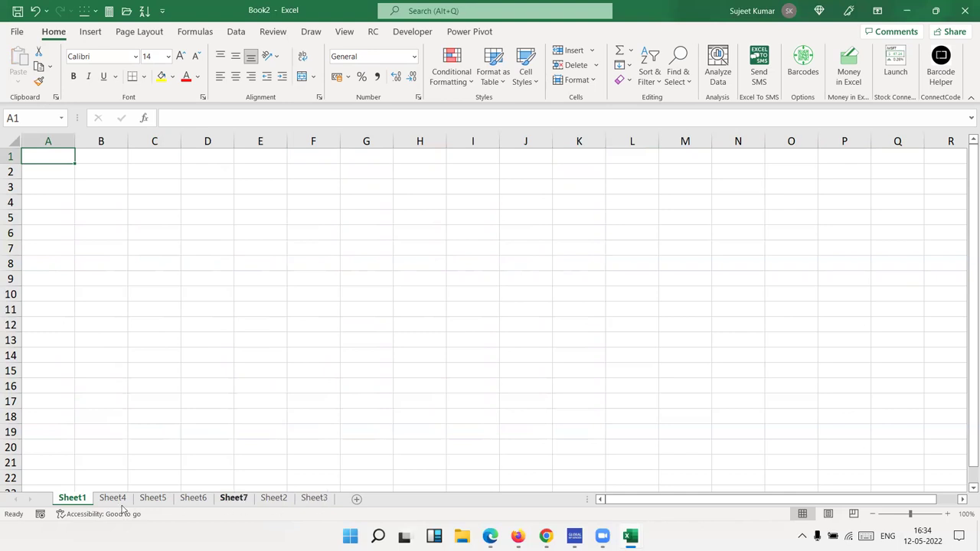
left_click(314, 497, "shift")
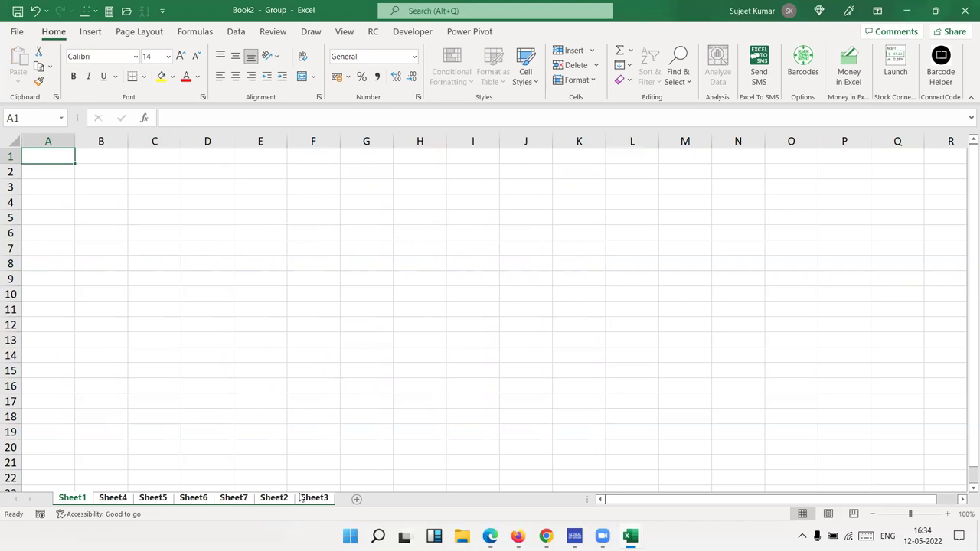
left_click(99, 176)
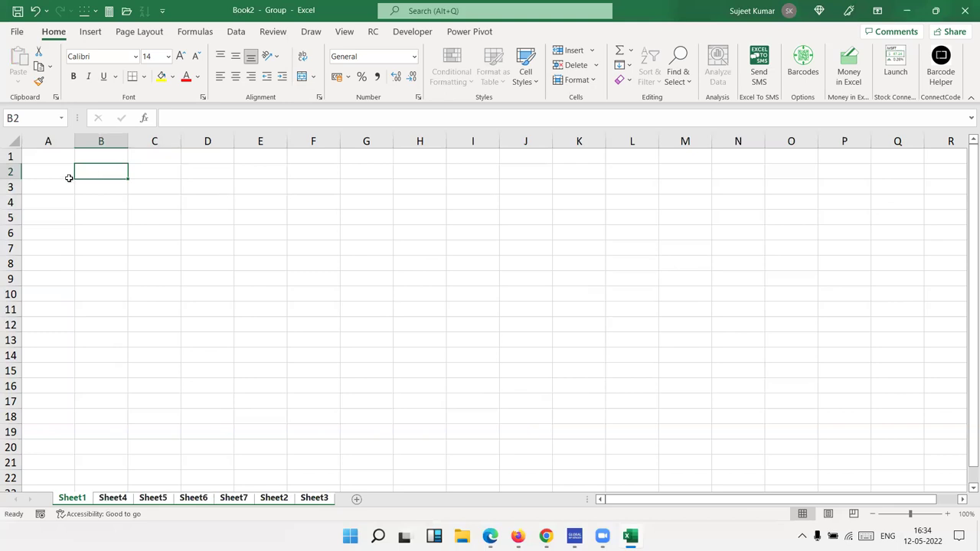
- Enter 'Date' in B2 and today's date (12-05-2022) in C2 on all grouped sheets
type("Date")
key("Tab")
key("ctrl+semicolon")
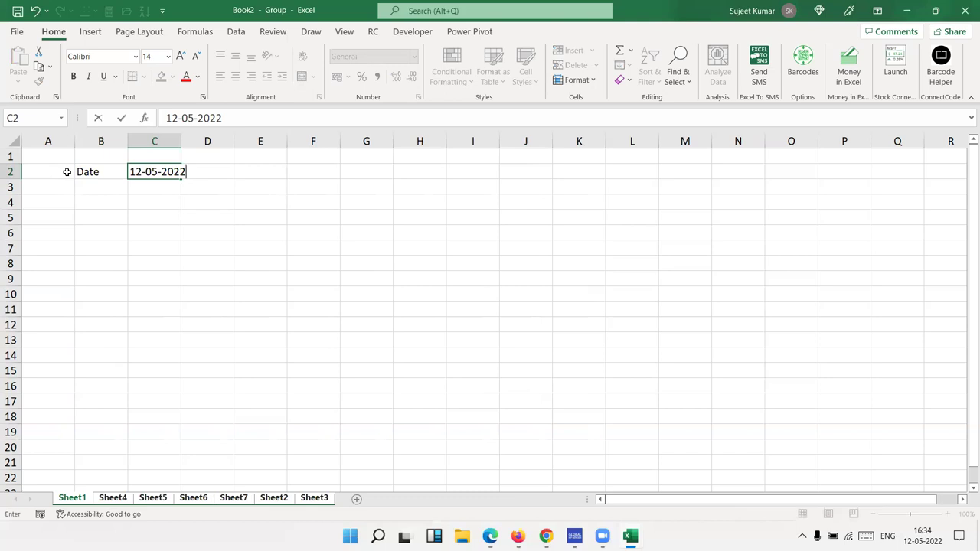
key("Return")
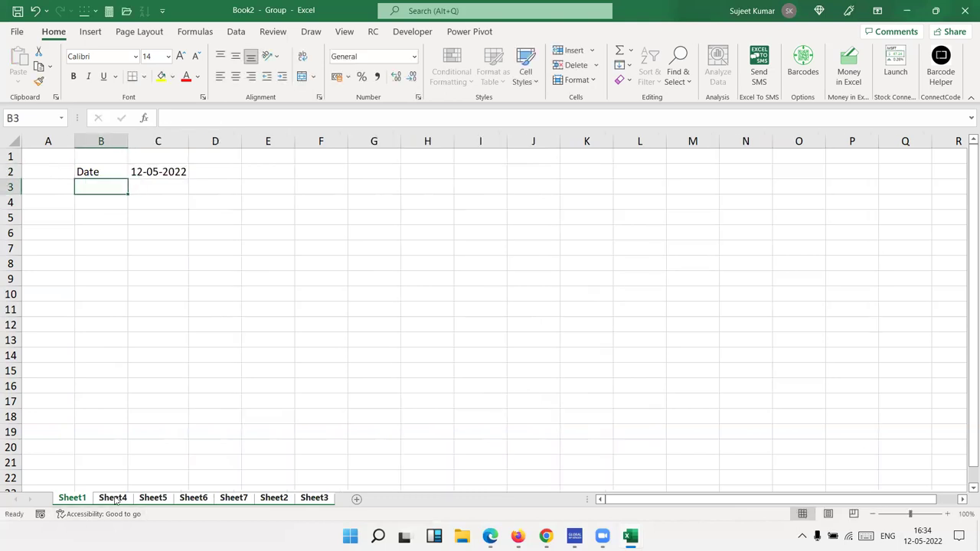
- Check Sheet4 through Sheet3 to confirm each now shows the Date entry
left_click(117, 502)
left_click(150, 501)
left_click(188, 500)
left_click(233, 501)
left_click(274, 501)
left_click(312, 500)
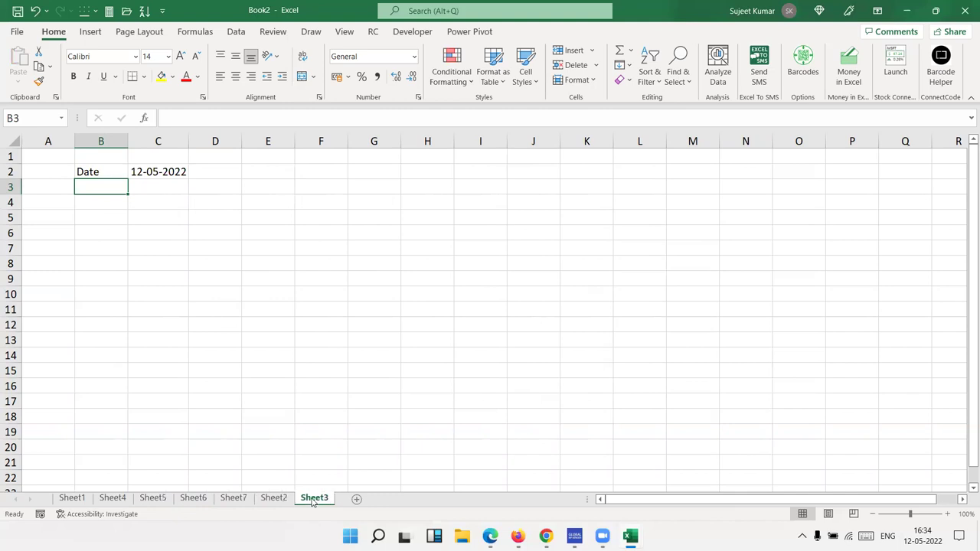
- Group Sheet1 with Sheet5, Sheet7 and Sheet3
left_click(83, 499)
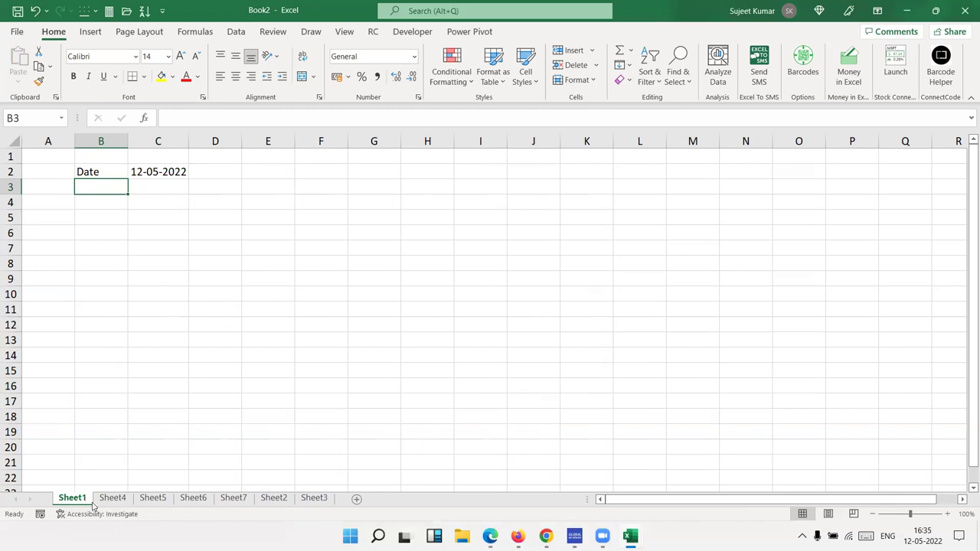
left_click(152, 499, "ctrl")
left_click(234, 499, "ctrl")
left_click(314, 498, "ctrl")
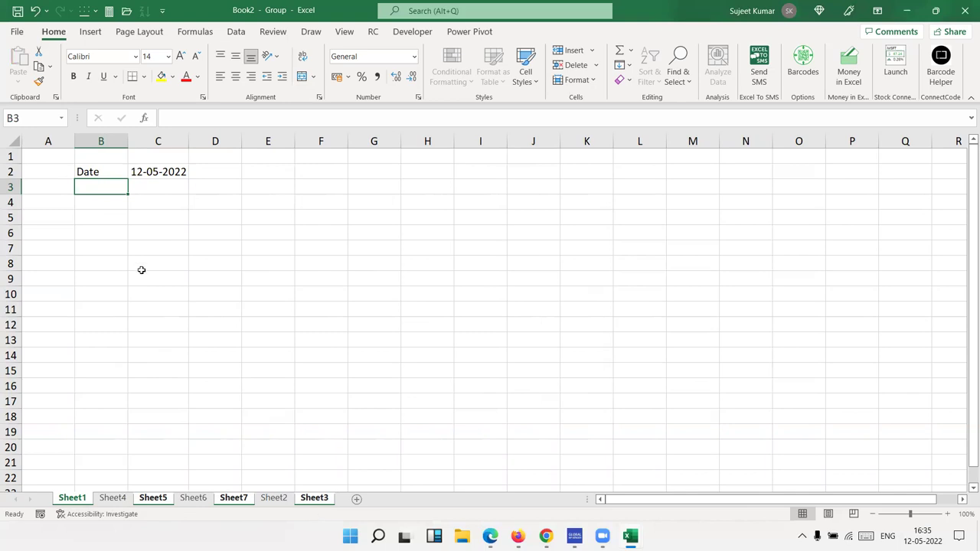
- Enter 'Time' in B4 and the current time (16:35) in C4 on the grouped sheets
left_click(112, 204)
type("Time")
key("Tab")
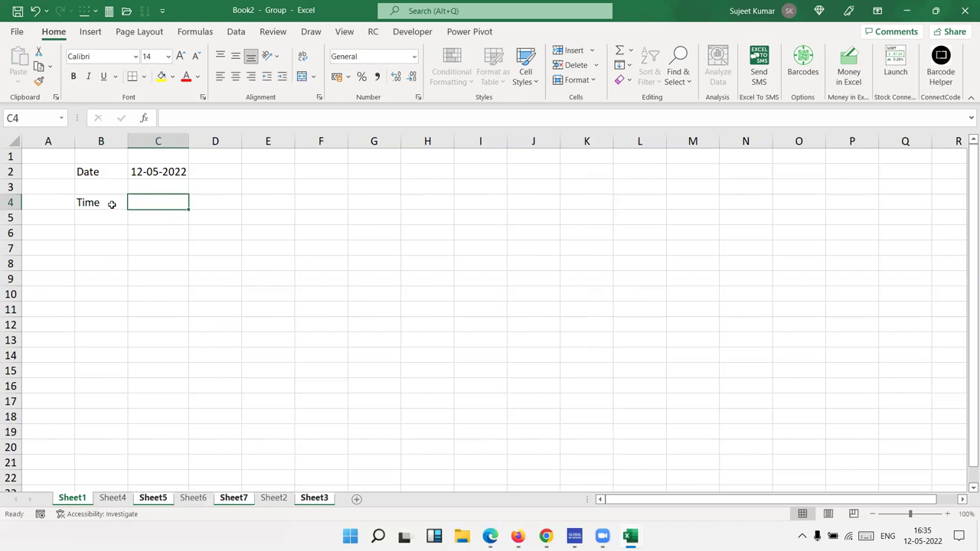
key("ctrl+shift+semicolon")
key("Return")
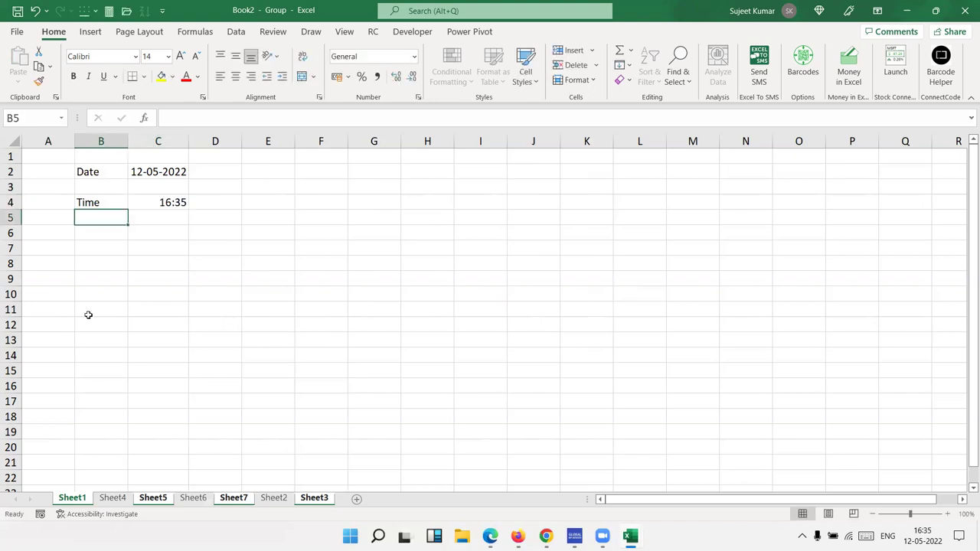
- Review Sheet4 through Sheet3, then close the Book2 window
left_click(111, 499)
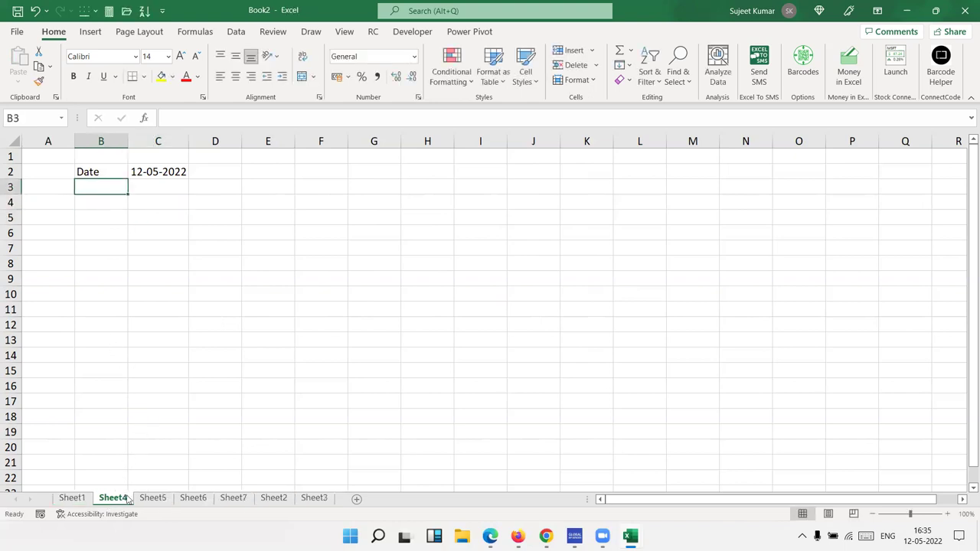
left_click(157, 499)
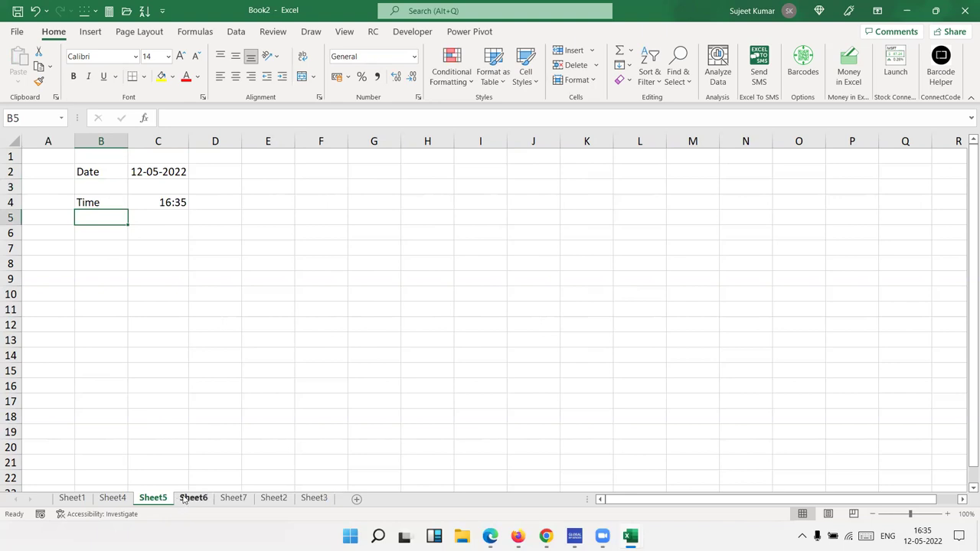
left_click(193, 499)
left_click(232, 499)
left_click(274, 499)
left_click(314, 500)
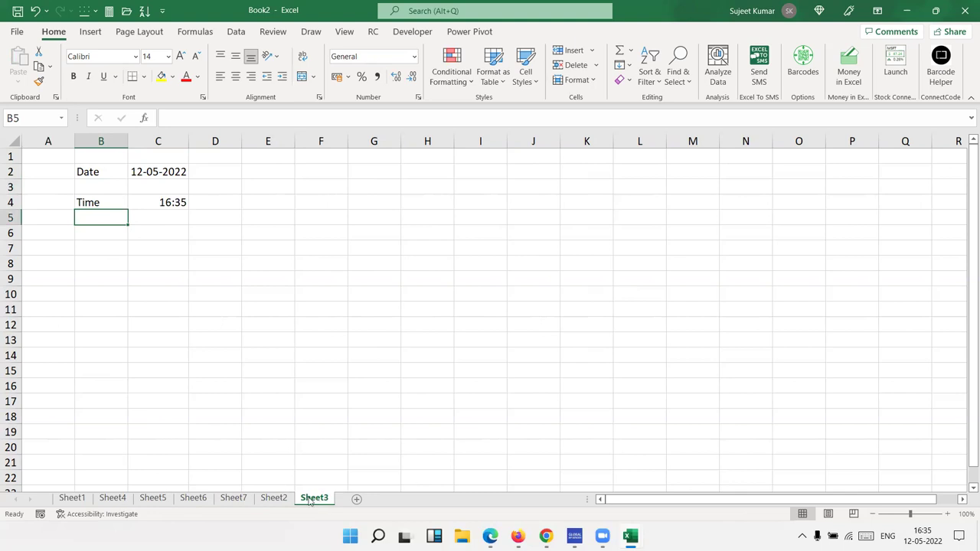
left_click(964, 10)
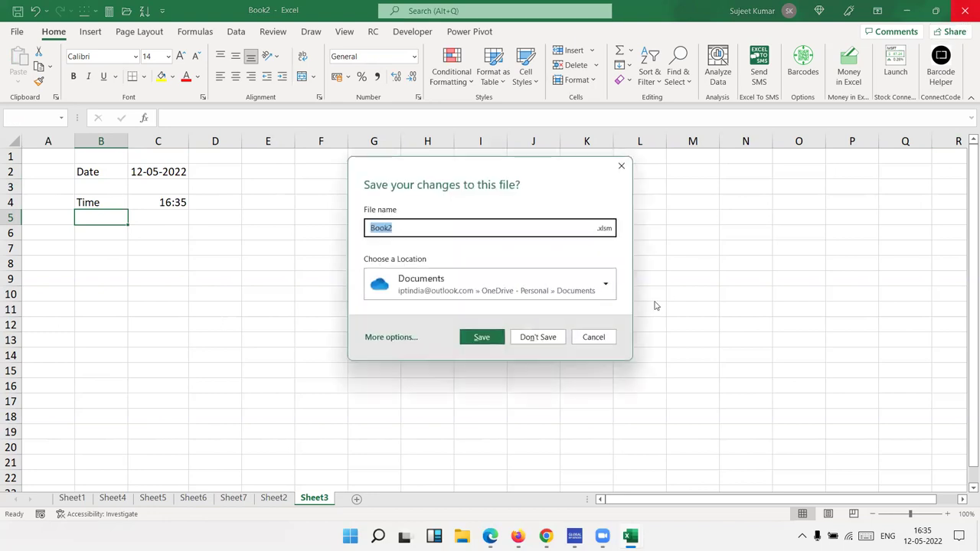
- Discard Book2's changes, then toggle between Book1's Sheet2 and Sheet1, ending on Sheet1
left_click(539, 337)
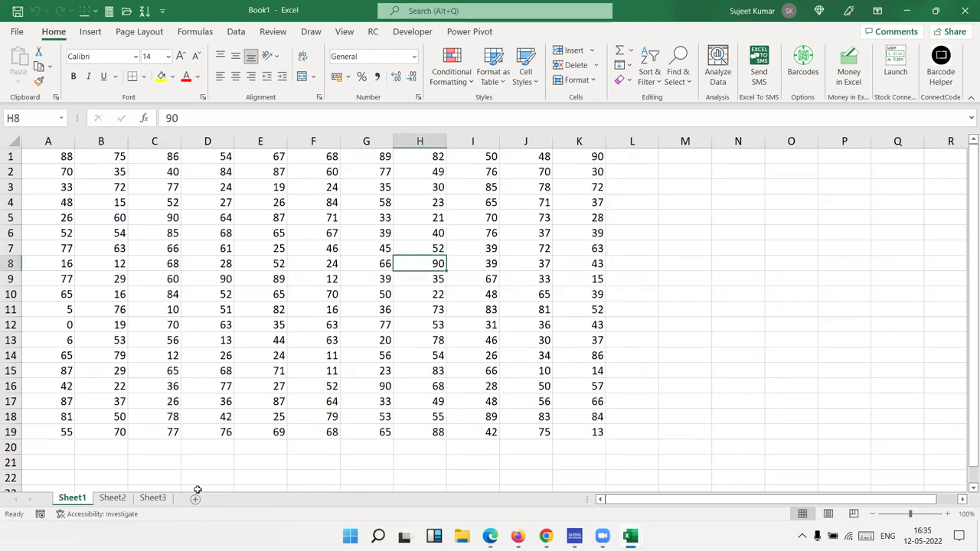
left_click(113, 498)
left_click(72, 498)
left_click(113, 499)
left_click(72, 498)
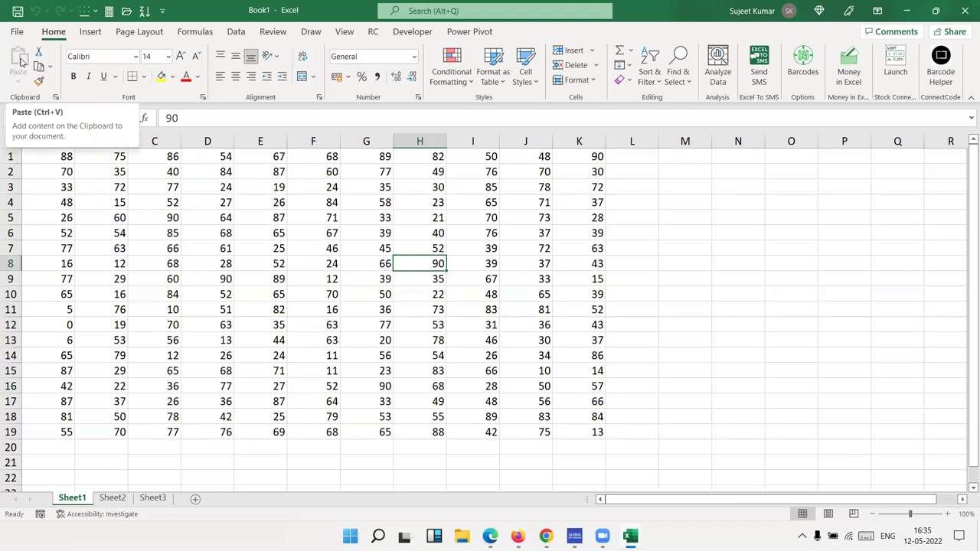
- Search 'shortcut' and open the 'Keyboard shortcuts in Excel' Help article
left_click(405, 15)
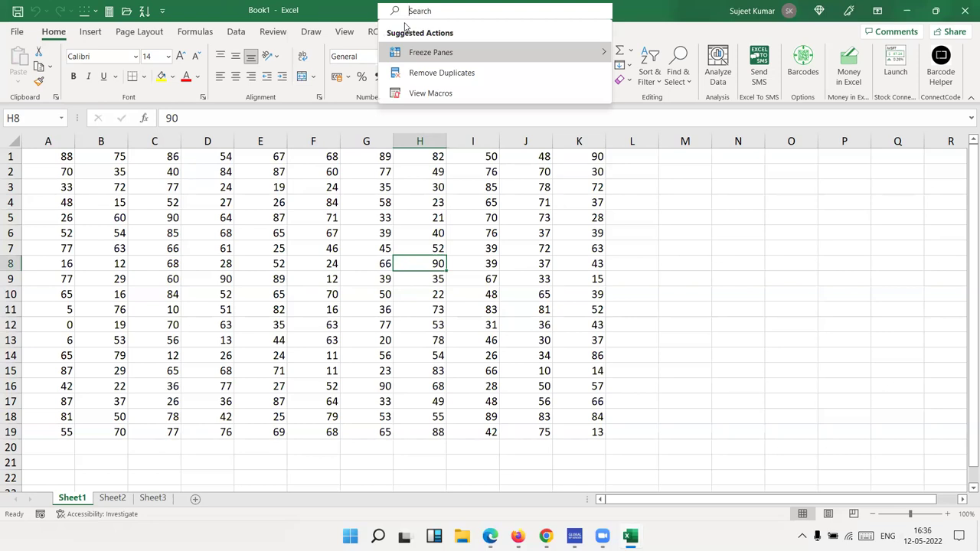
type("short")
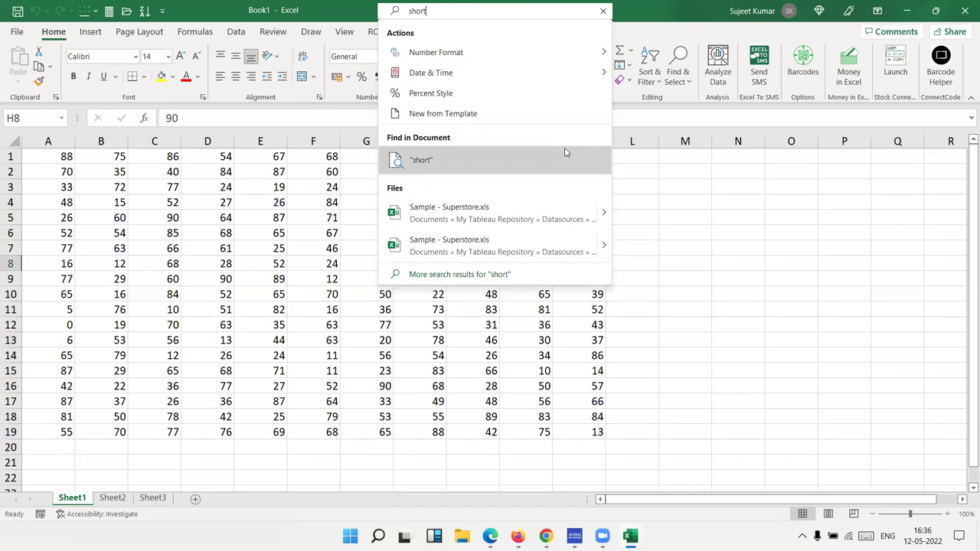
type("cut")
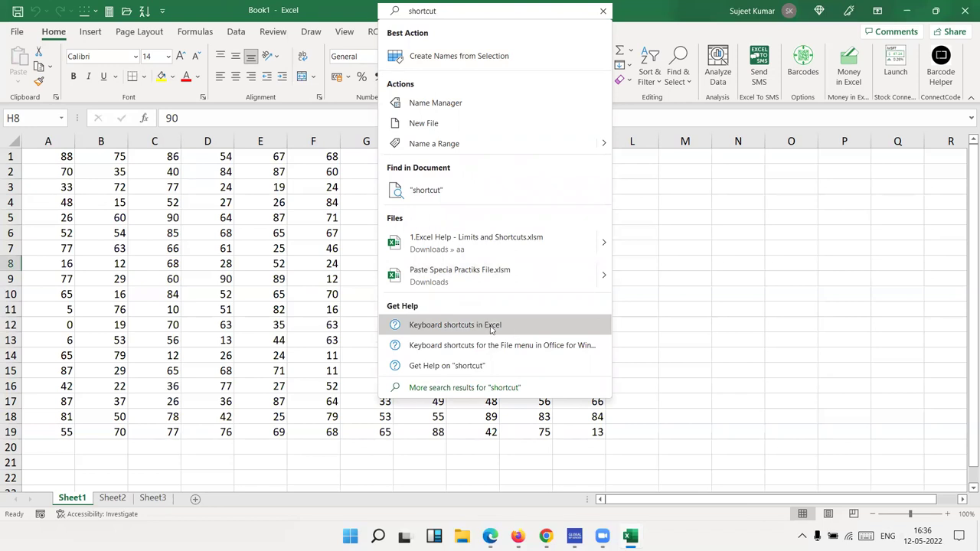
left_click(437, 325)
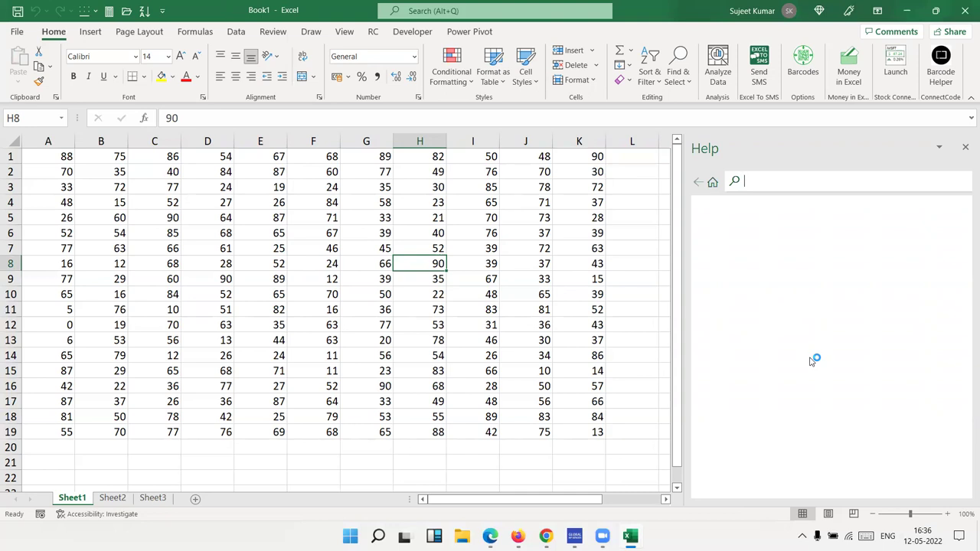
- Scroll through the keyboard shortcuts article in the Help pane
scroll(833, 336, "down", 5)
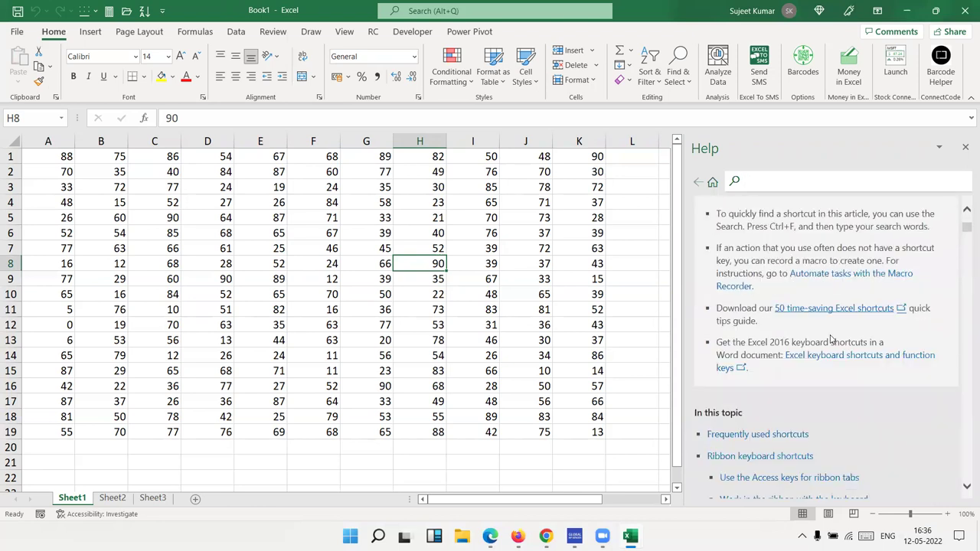
scroll(831, 398, "down", 5)
scroll(832, 337, "down", 5)
scroll(827, 343, "down", 5)
scroll(826, 345, "down", 5)
scroll(825, 344, "down", 5)
scroll(824, 345, "down", 5)
scroll(822, 345, "down", 5)
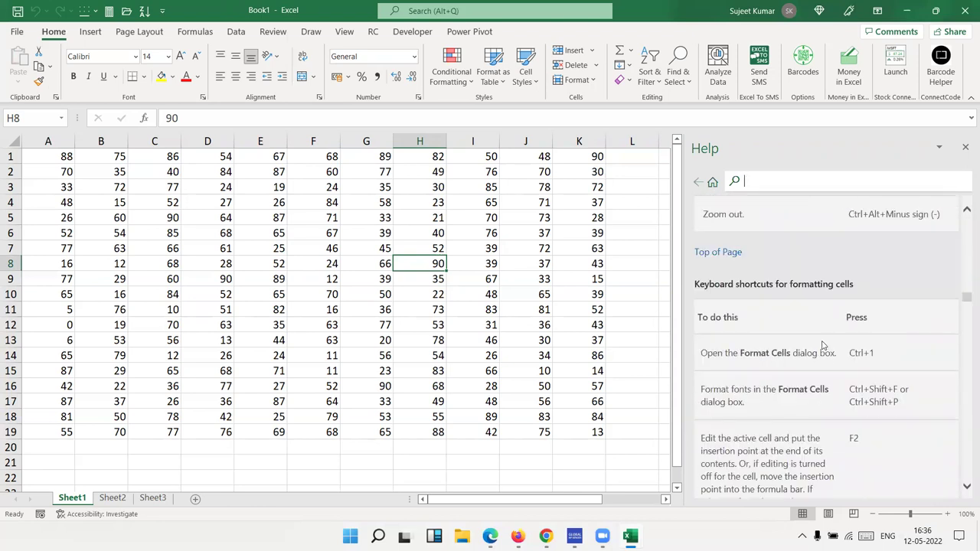
scroll(822, 345, "down", 5)
scroll(819, 345, "down", 5)
scroll(817, 343, "down", 5)
scroll(817, 344, "down", 5)
scroll(816, 344, "down", 5)
scroll(816, 343, "down", 5)
scroll(815, 344, "down", 5)
scroll(814, 344, "down", 5)
scroll(813, 344, "down", 5)
scroll(810, 345, "down", 5)
scroll(809, 344, "down", 5)
scroll(807, 345, "down", 5)
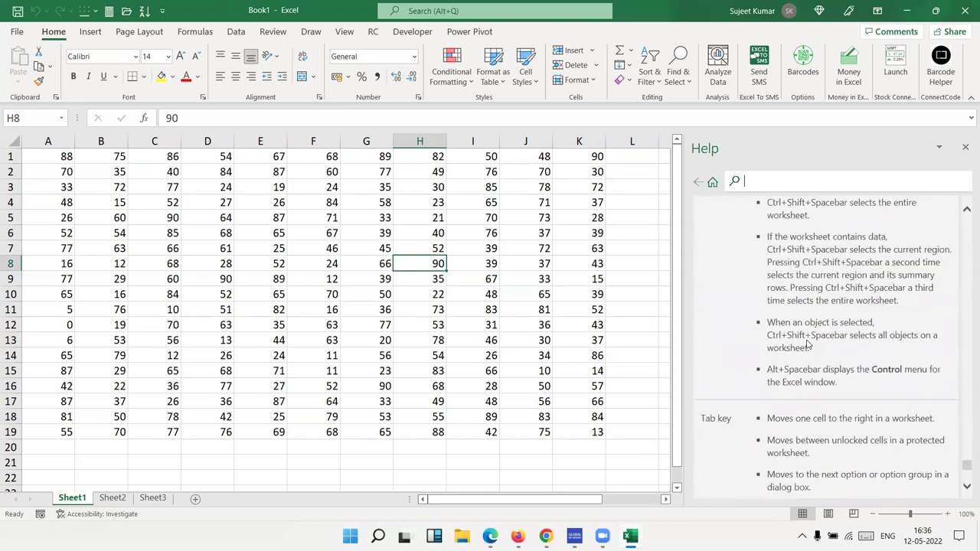
scroll(807, 345, "down", 5)
scroll(807, 344, "down", 5)
scroll(806, 345, "up", 10)
scroll(806, 344, "up", 5)
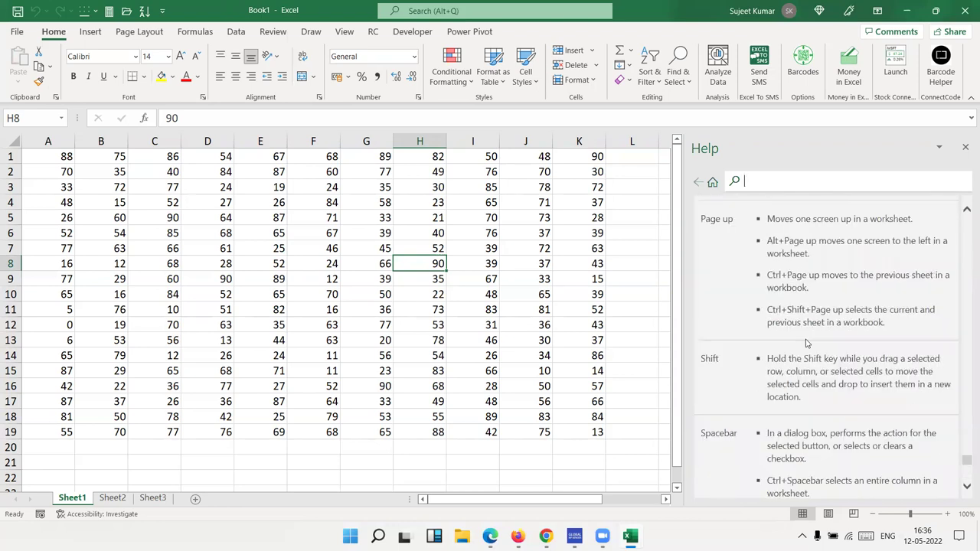
left_click_drag(966, 458, 966, 225)
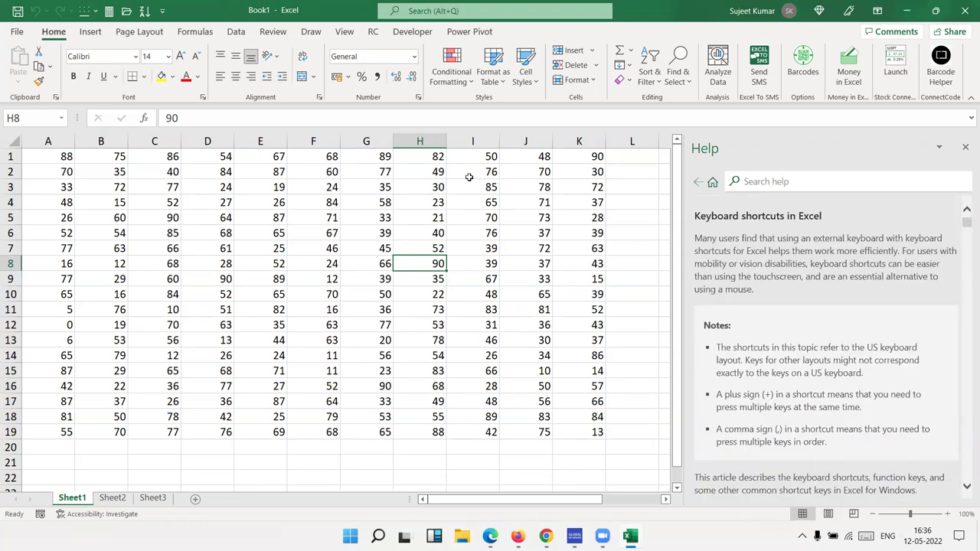
- Run a Help pane search for 'limits'
left_click(786, 182)
type("limits")
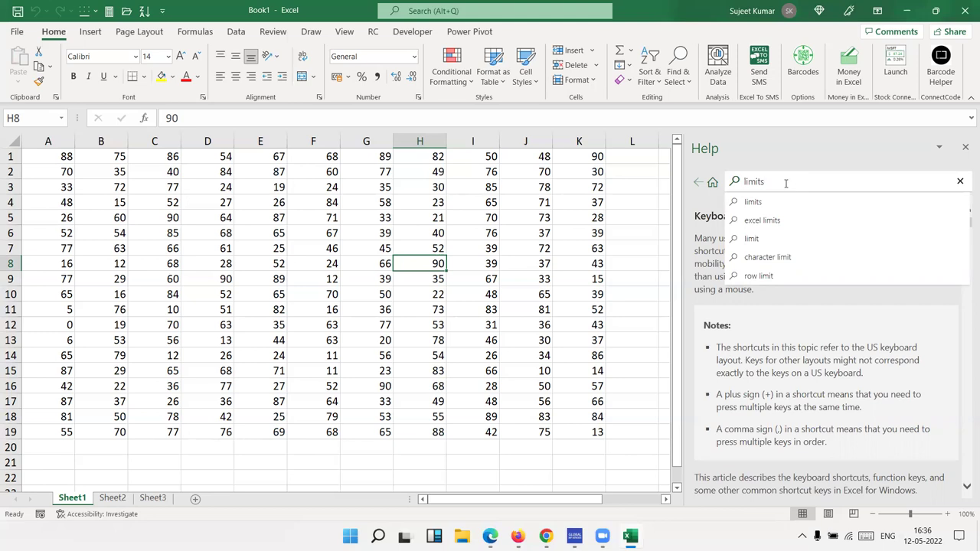
key("Return")
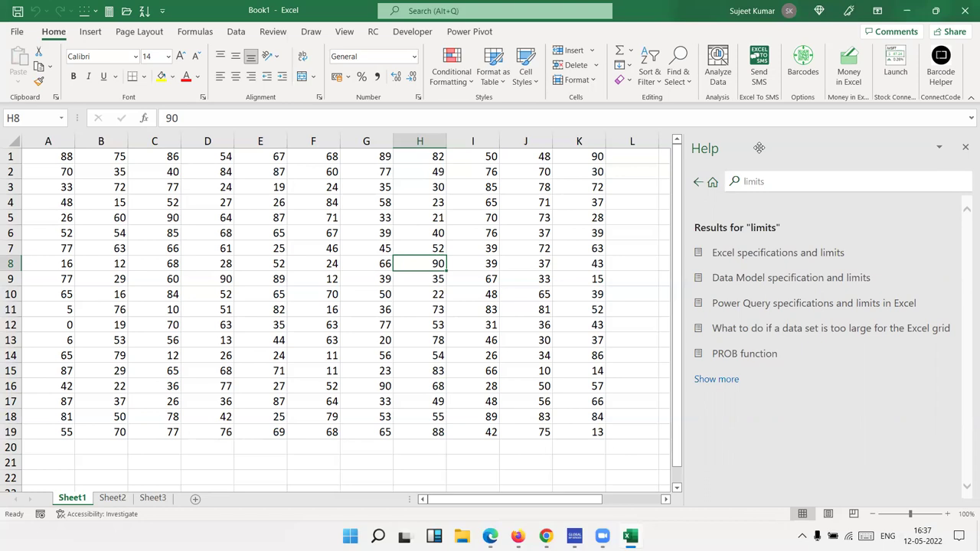
- Open 'Excel specifications and limits' and scroll through its values, e.g. 65,490 cell formats
left_click(818, 258)
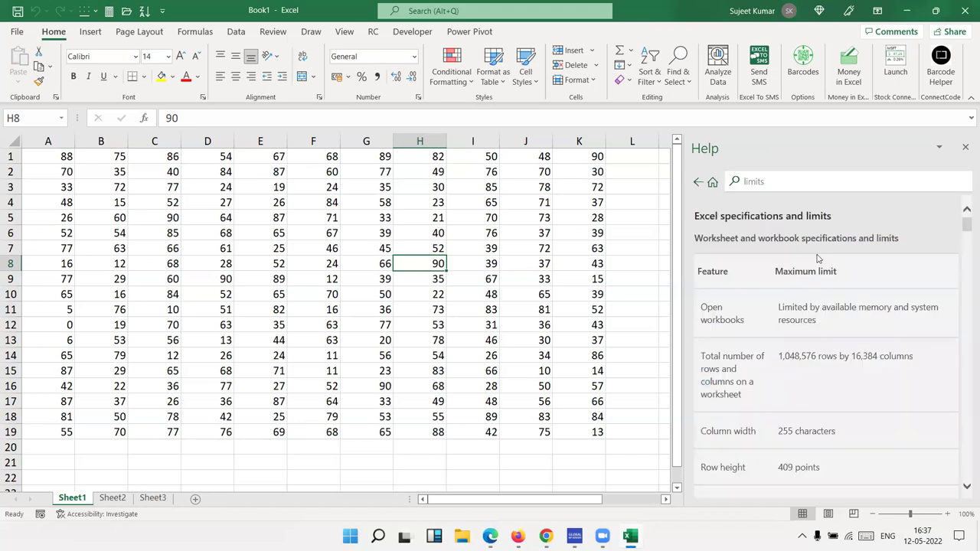
scroll(880, 391, "down", 3)
scroll(880, 387, "down", 3)
scroll(882, 385, "down", 3)
scroll(882, 385, "down", 5)
scroll(881, 385, "down", 5)
scroll(882, 385, "down", 5)
scroll(881, 385, "down", 5)
scroll(882, 385, "down", 5)
scroll(882, 385, "down", 5)
scroll(882, 385, "down", 5)
scroll(882, 385, "down", 5)
scroll(881, 385, "down", 5)
scroll(882, 385, "down", 5)
scroll(882, 385, "down", 5)
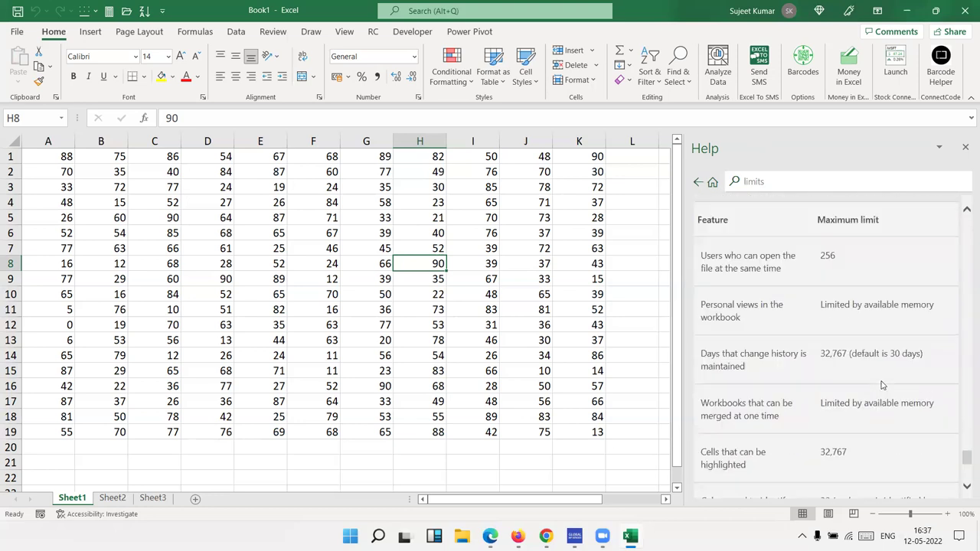
scroll(882, 385, "down", 5)
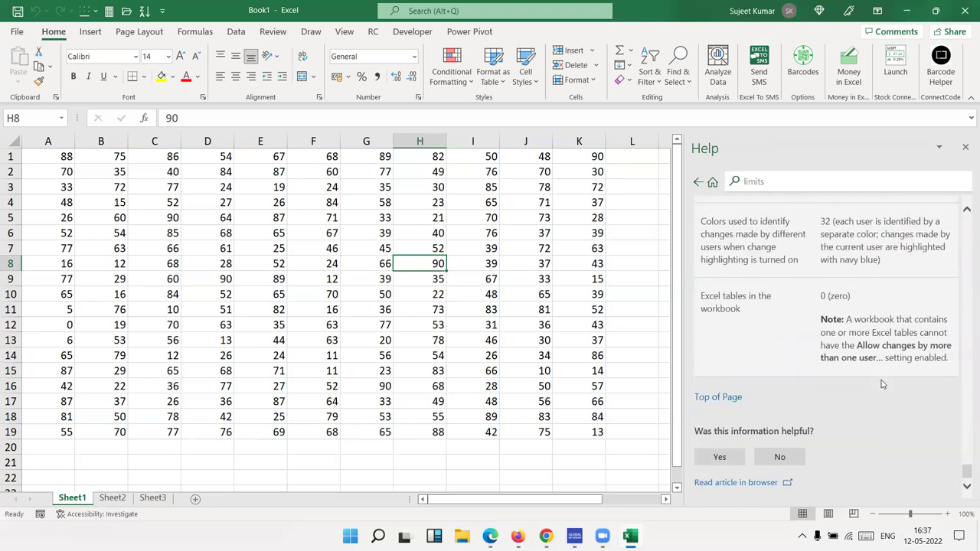
scroll(881, 385, "up", 8)
scroll(882, 385, "up", 5)
scroll(882, 385, "up", 5)
scroll(882, 385, "up", 5)
scroll(882, 385, "up", 5)
scroll(882, 383, "up", 5)
scroll(882, 383, "up", 5)
scroll(882, 383, "up", 5)
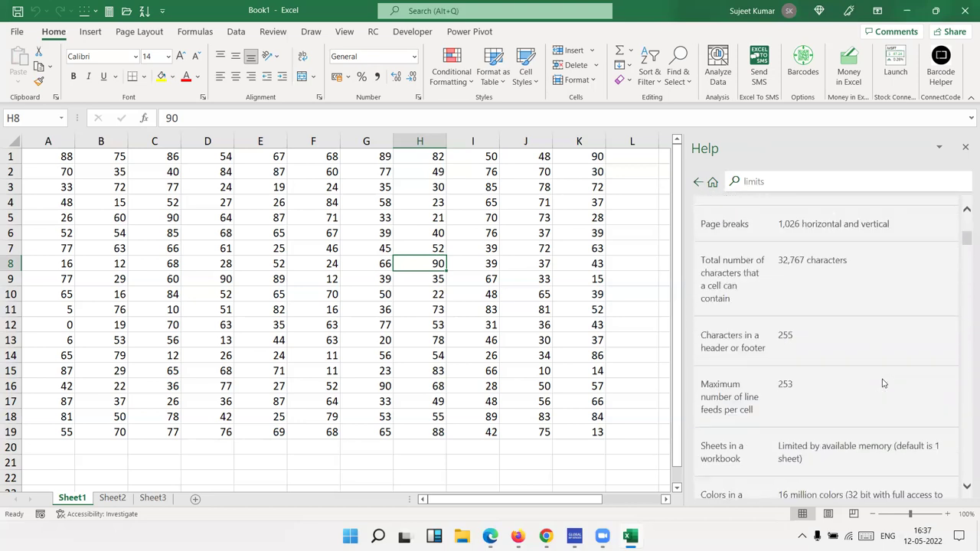
scroll(882, 383, "up", 5)
scroll(882, 383, "down", 3)
scroll(882, 383, "down", 3)
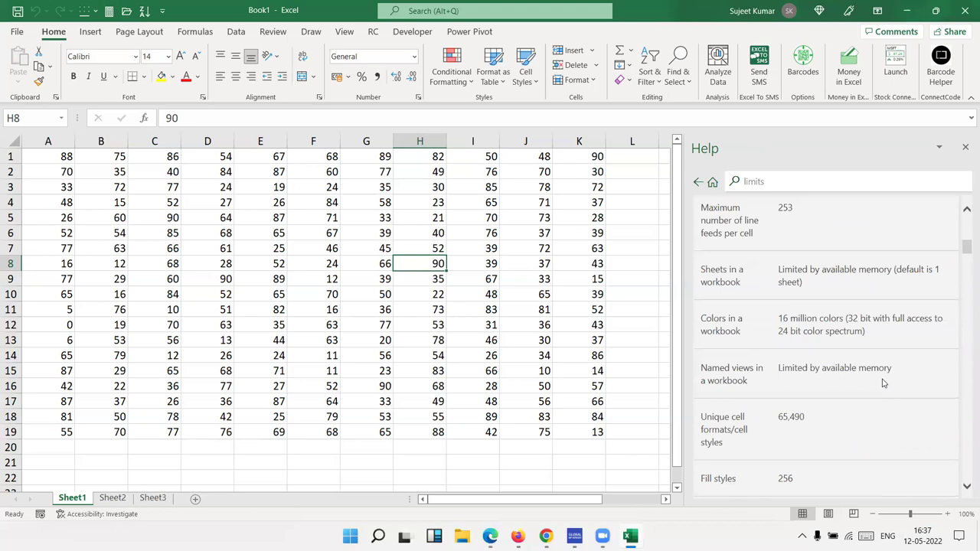
scroll(882, 380, "down", 3)
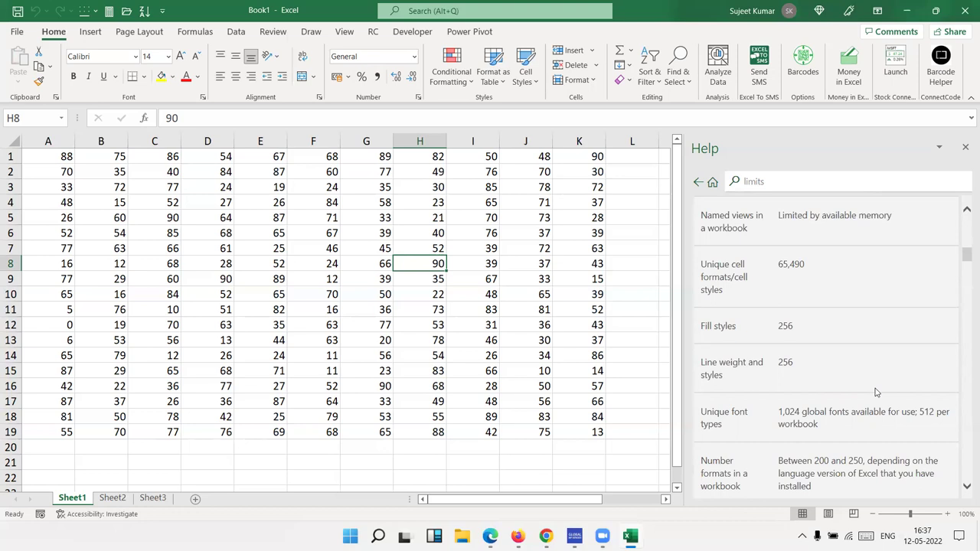
scroll(876, 392, "down", 3)
scroll(876, 394, "up", 3)
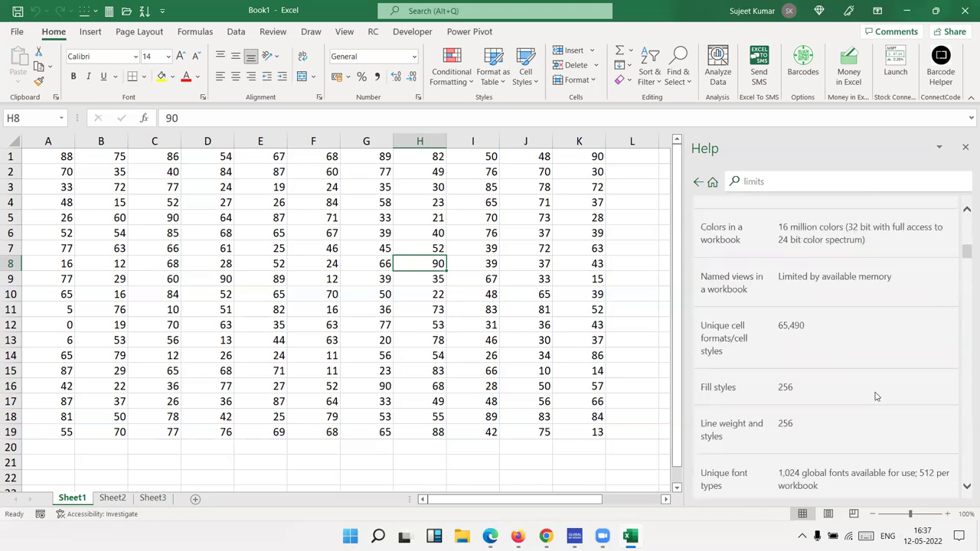
scroll(877, 395, "up", 5)
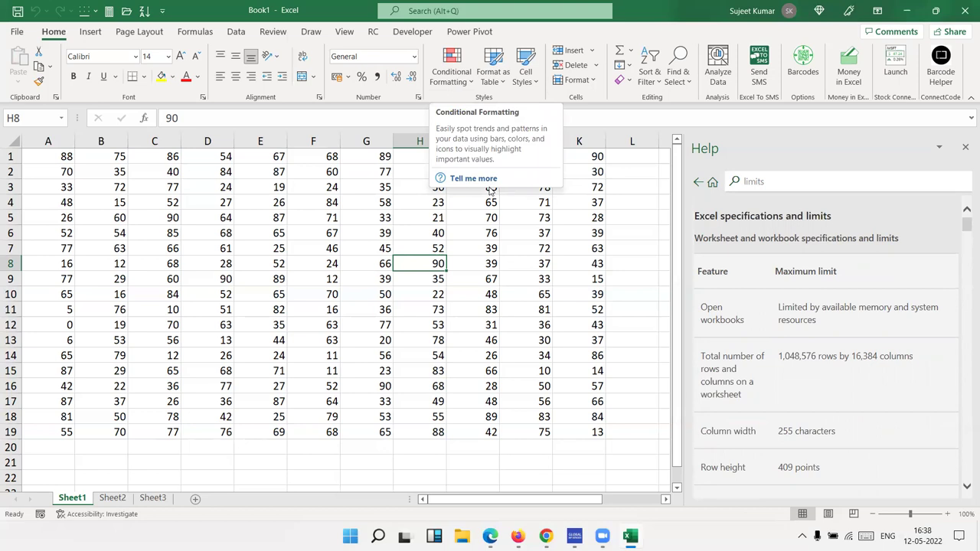
- Close Help and enter sample values (85 25 63 36, 32, 36, 36) down column A of Sheet2
left_click(965, 150)
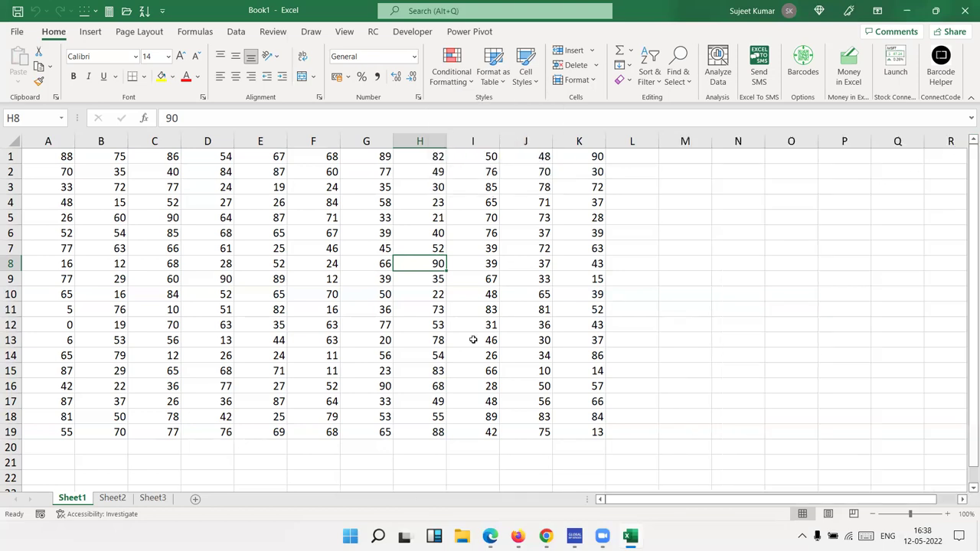
left_click(114, 498)
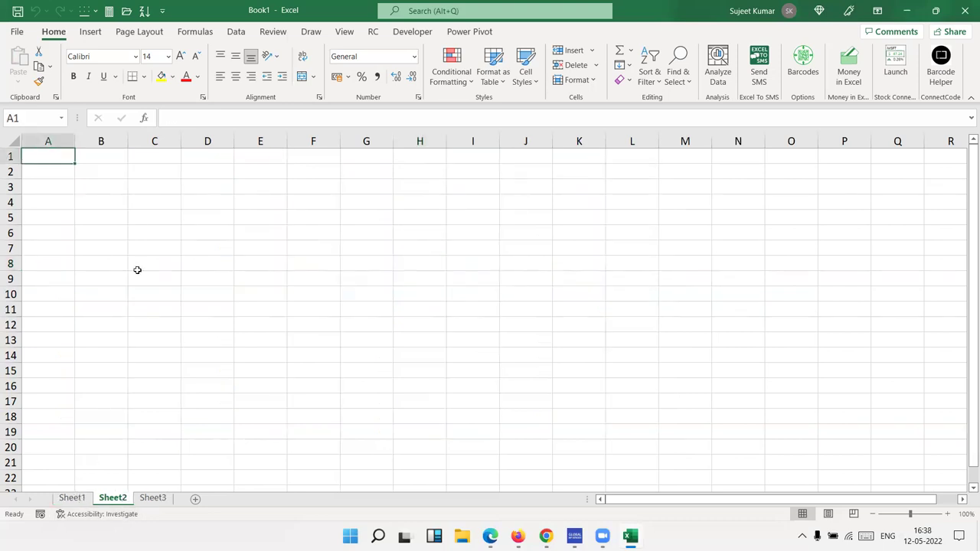
type("85 25 63 36")
key("Return")
type("32")
key("Return")
type("36")
key("Return")
type("36")
key("Return")
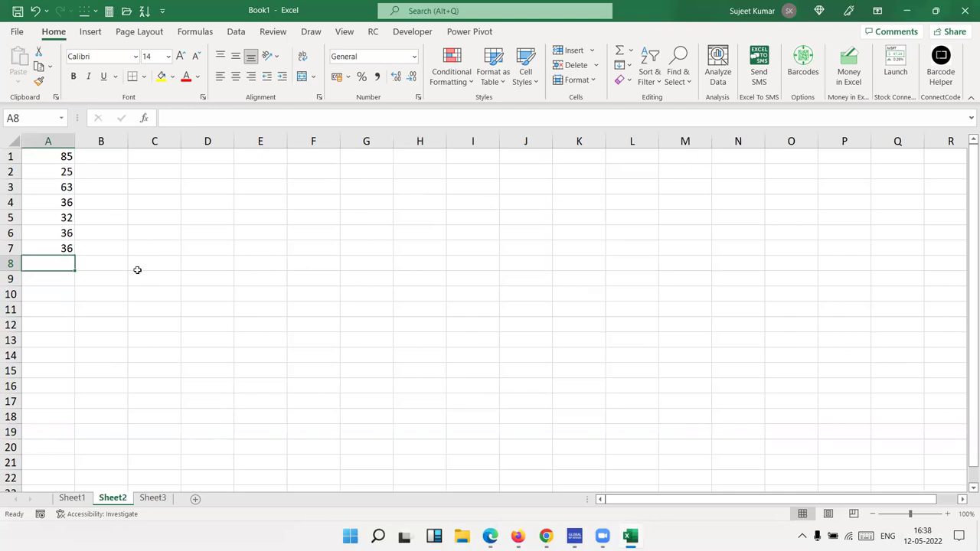
- Clear the sample values from A1:A7
key("Up")
key("Up")
key("Up")
key("Up")
key("Up")
key("Up")
key("Up")
key("ctrl+shift+Down")
key("Delete")
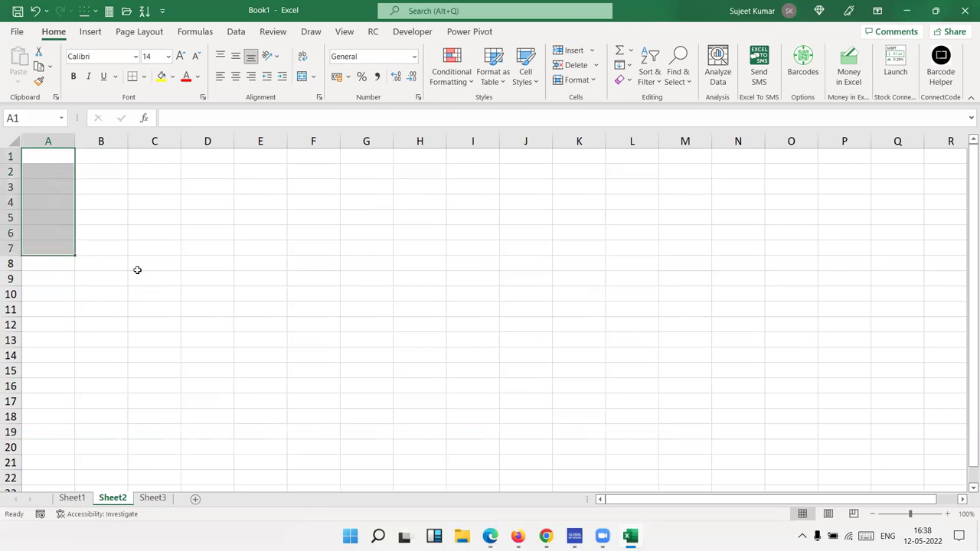
key("Right")
key("Down")
- Enter 20 in B2 and 30 in D2
type("20")
key("Right")
key("Right")
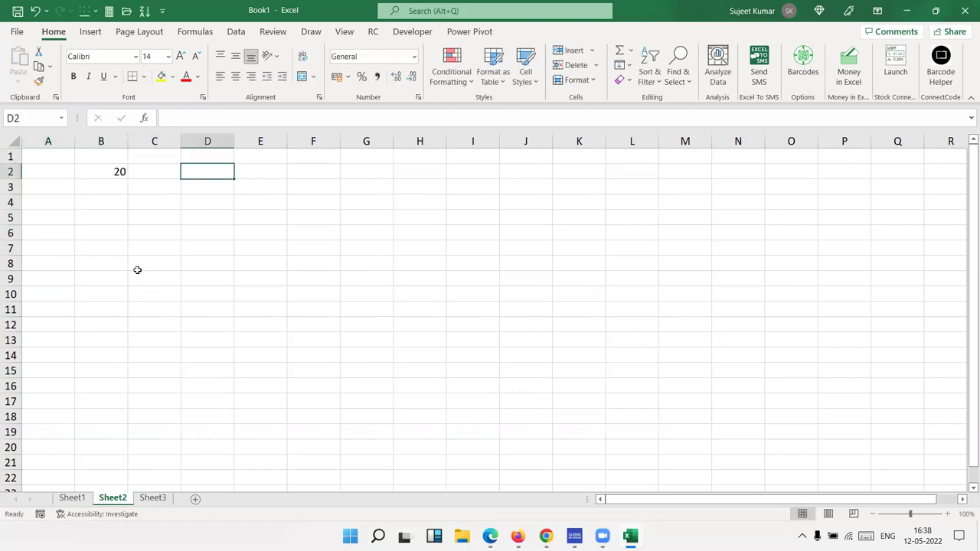
type("30")
key("Right")
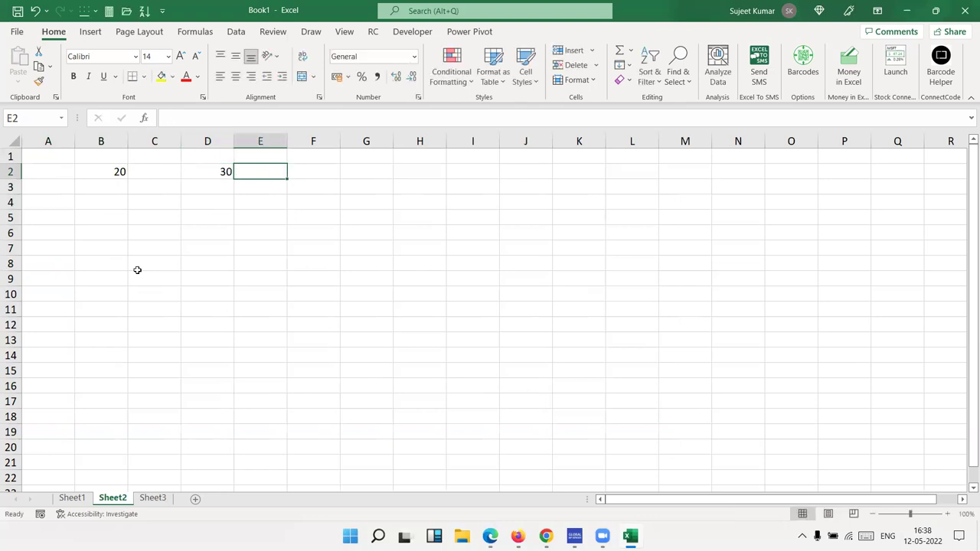
key("Left")
key("Right")
- Build the formula =B2+D2 in E2, giving 50
type("=")
left_click(98, 169)
type("+")
left_click(204, 173)
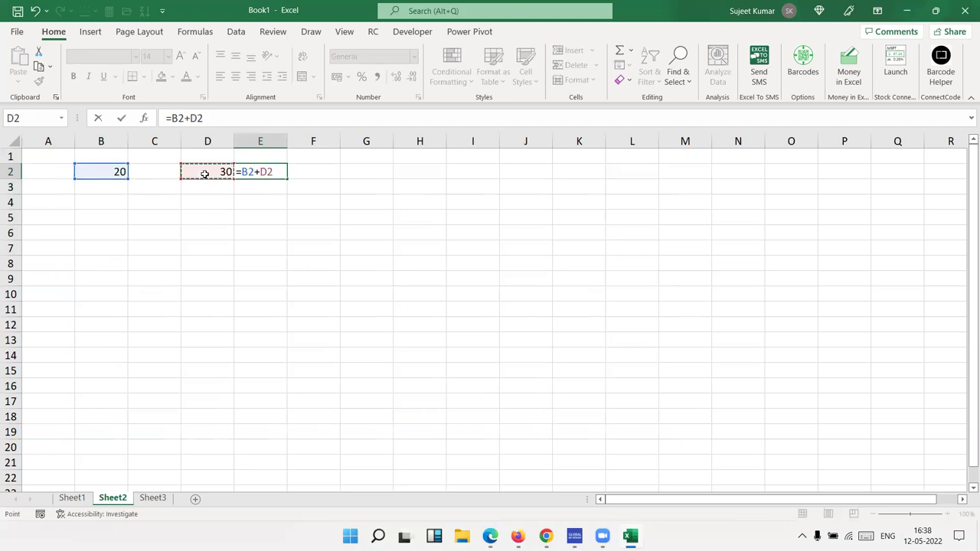
key("Return")
key("Up")
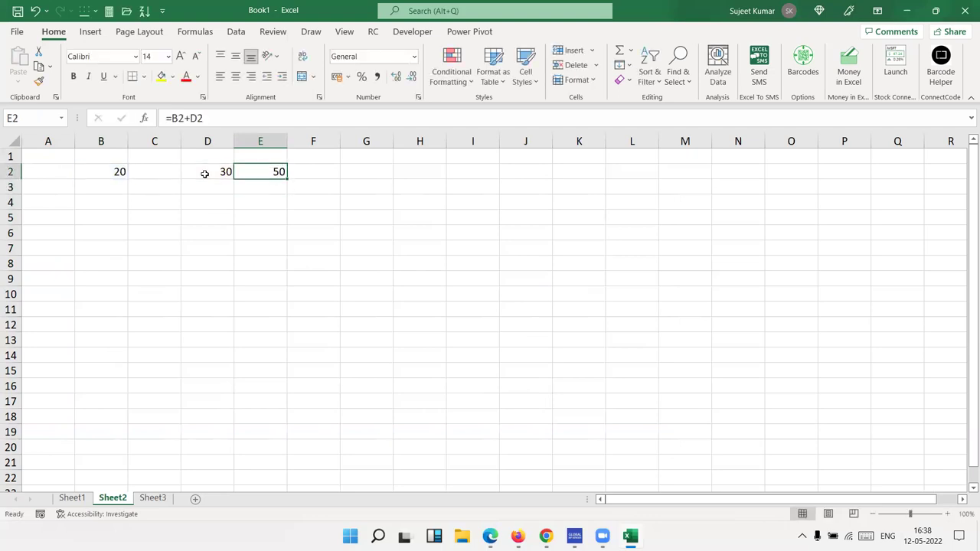
key("Down")
- Enter =SUM(B2:D2) in E3, then inspect E2's formula references
type("=sum")
key("Tab")
left_click_drag(119, 170, 225, 173)
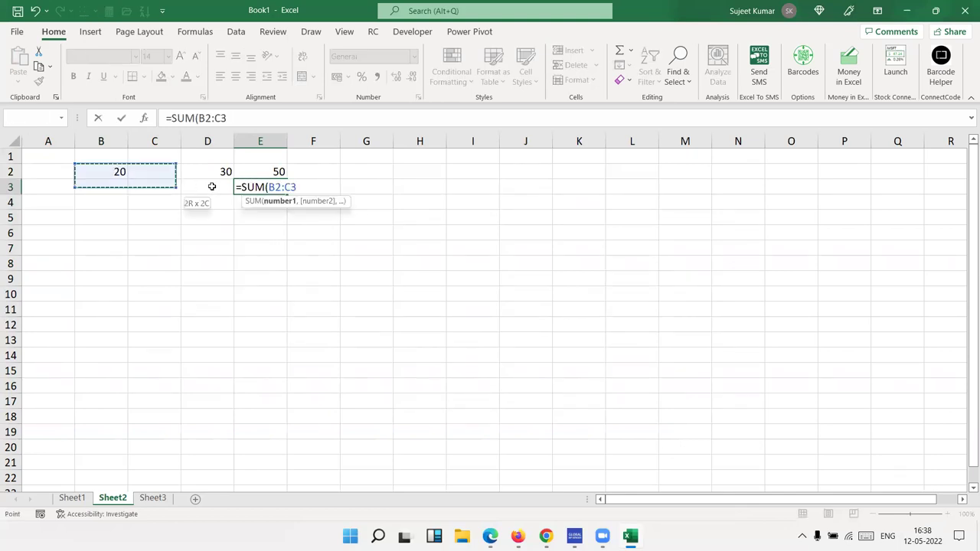
key("Return")
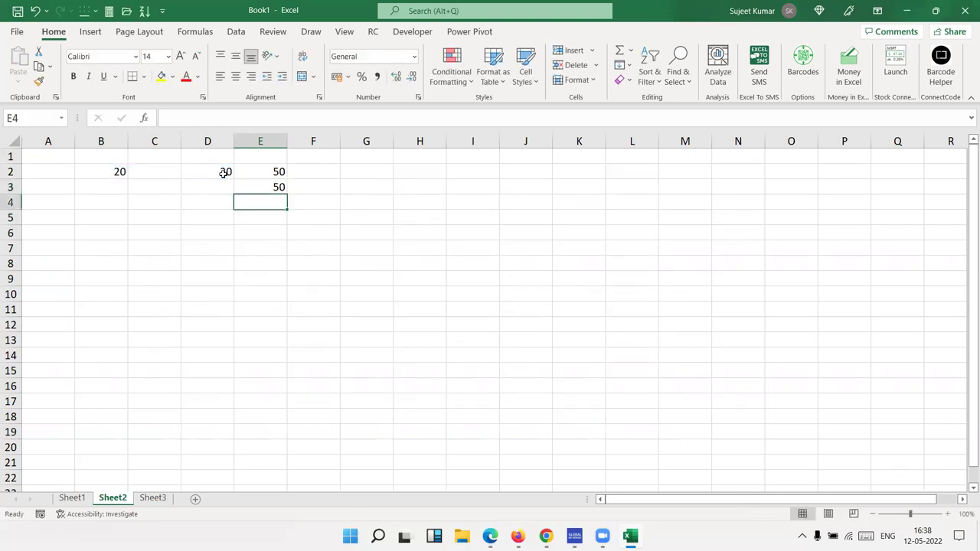
key("Up")
key("Up")
key("F2")
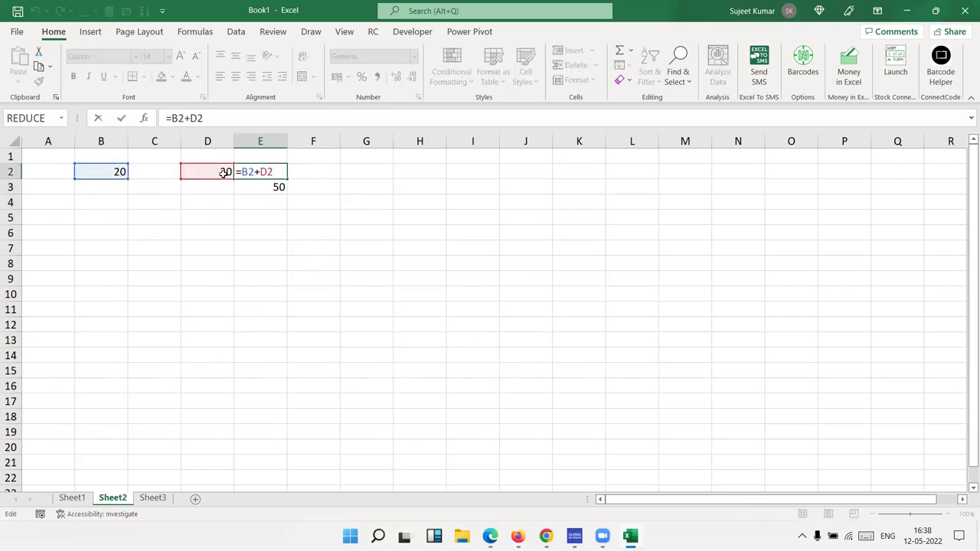
key("Return")
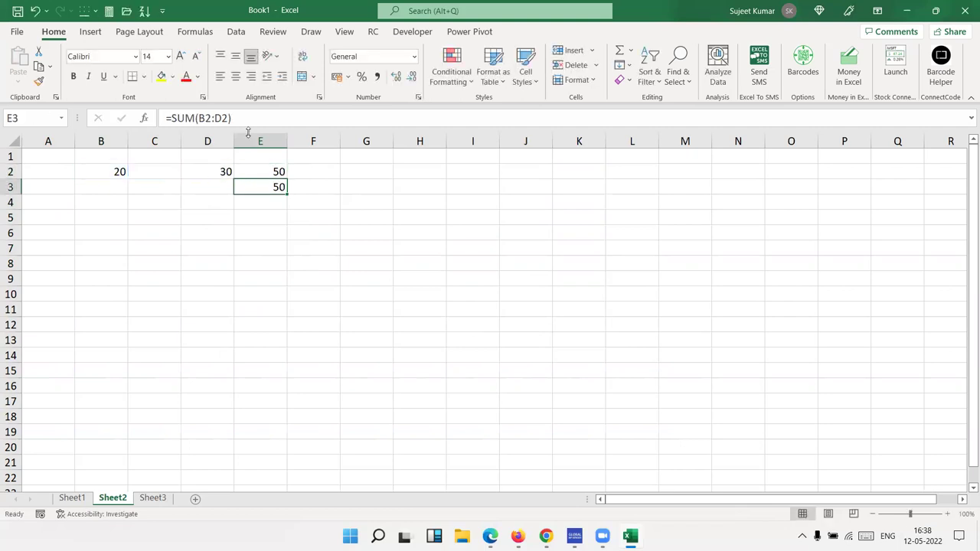
- Browse the Logical and Date & Time function lists on the Formulas tab
left_click(196, 33)
left_click(154, 71)
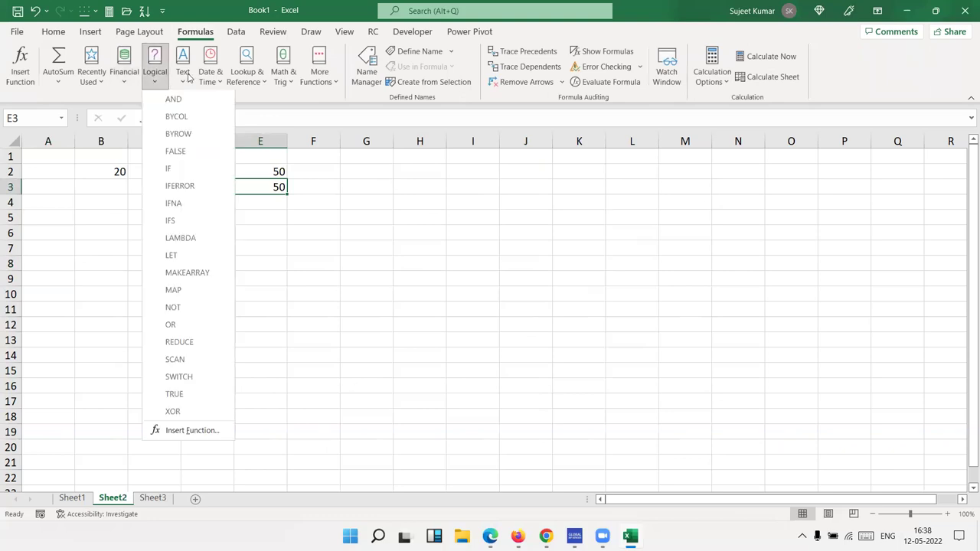
left_click(416, 188)
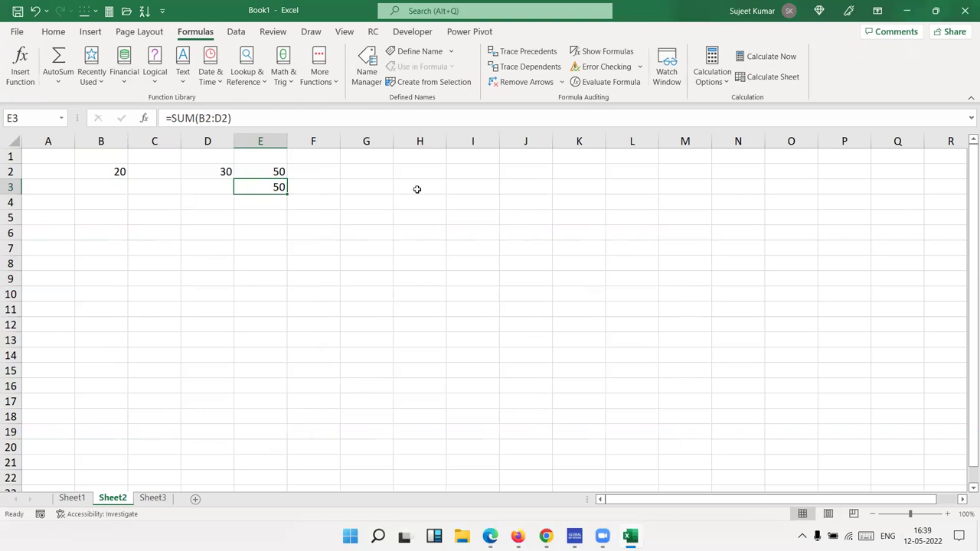
- Enter the operator symbols +, -, *, / and ^ in G1 through G5
key("Up")
key("Up")
key("Right")
key("Right")
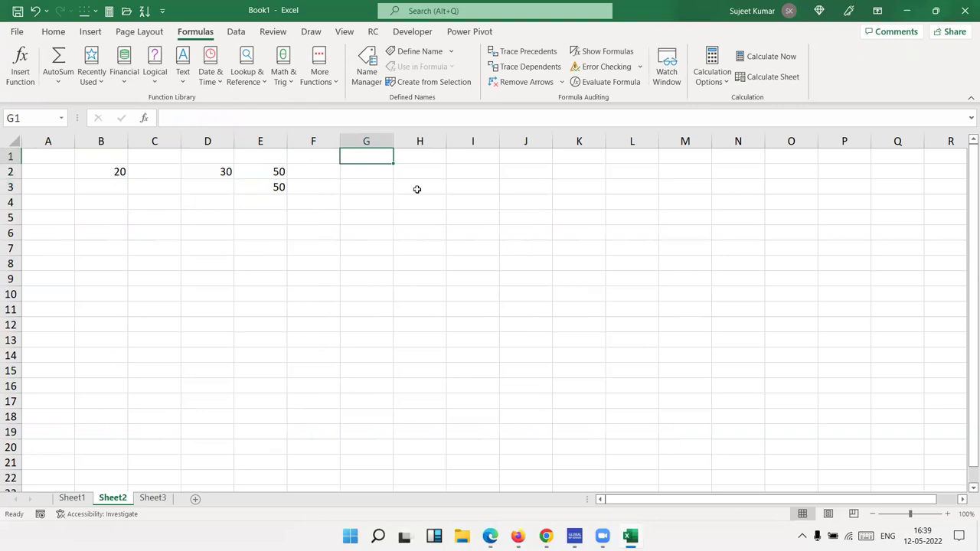
type("=")
key("BackSpace")
type("*")
key("Escape")
type("+")
key("Return")
type("-")
key("Return")
type("*-")
key("BackSpace")
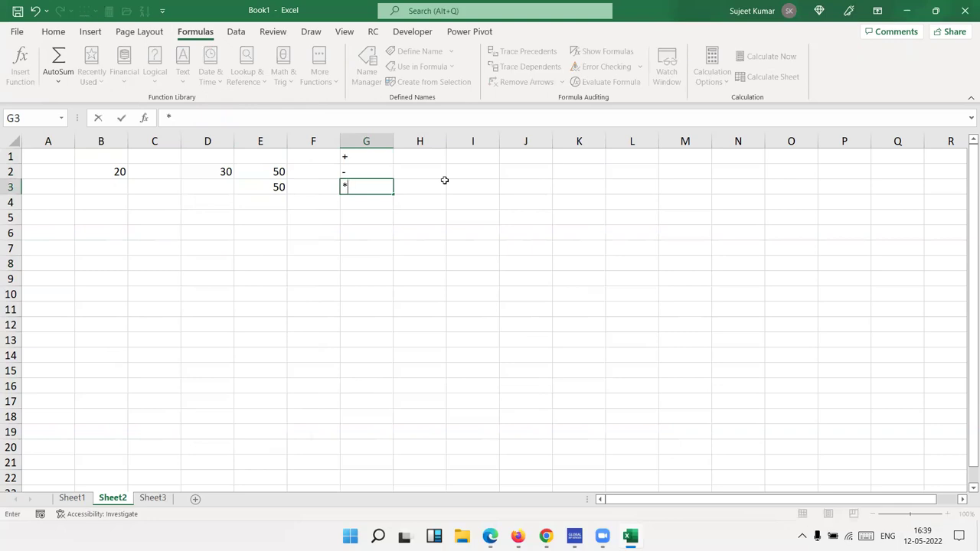
key("Return")
type("/")
key("Return")
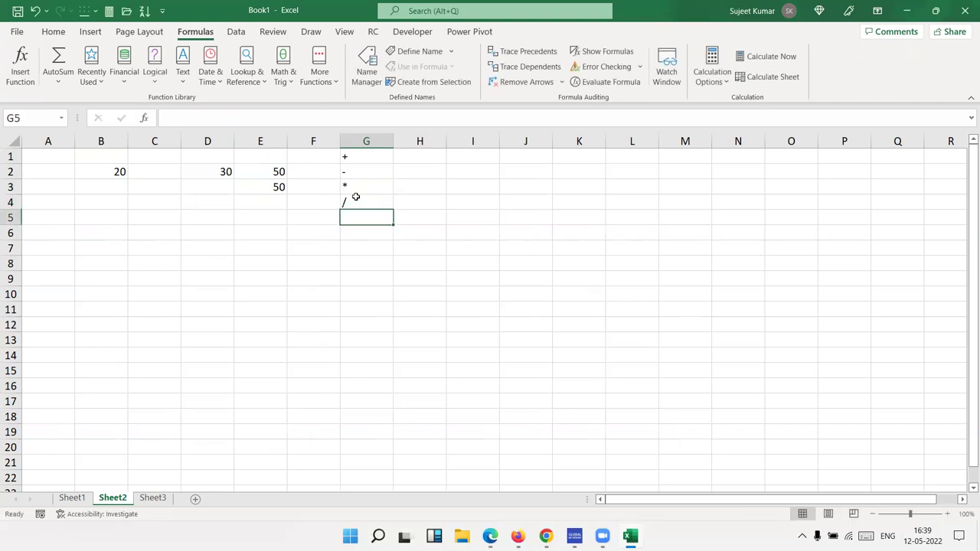
type("^")
key("Return")
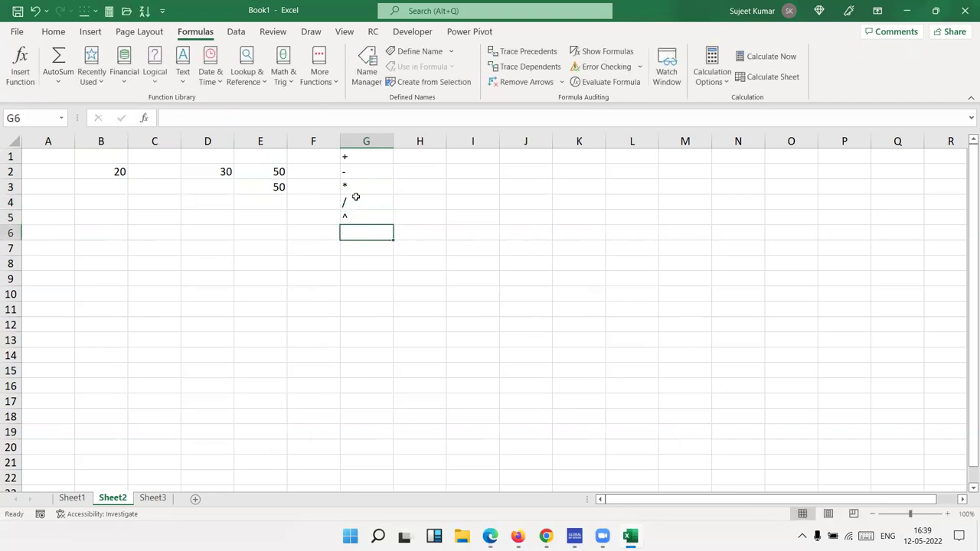
key("Left")
key("Left")
key("Left")
key("Left")
key("Left")
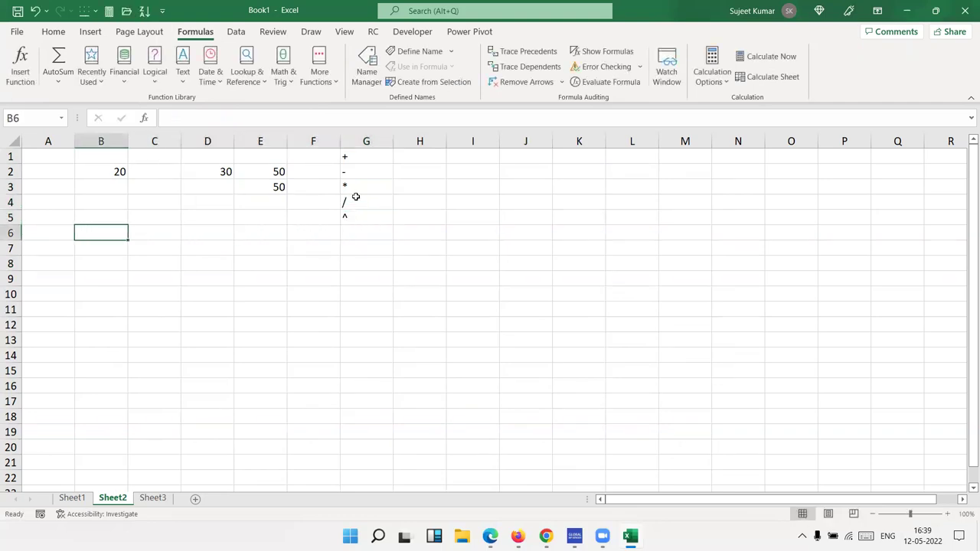
- Add headers Q1, Q2 and Gr in B6:D6 with values 30 and 40 in B7:C7
type("Q1")
key("Tab")
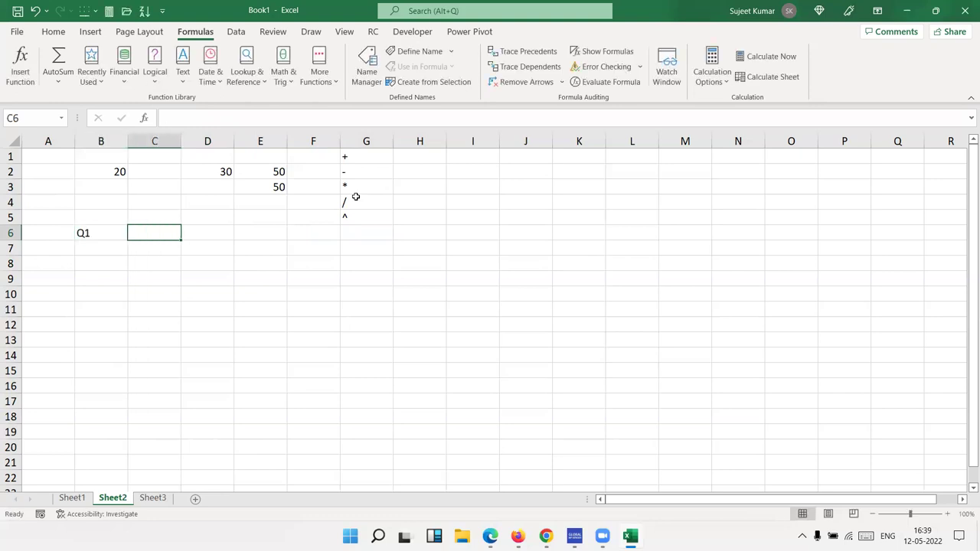
type("q")
key("BackSpace")
type("Q2")
key("Return")
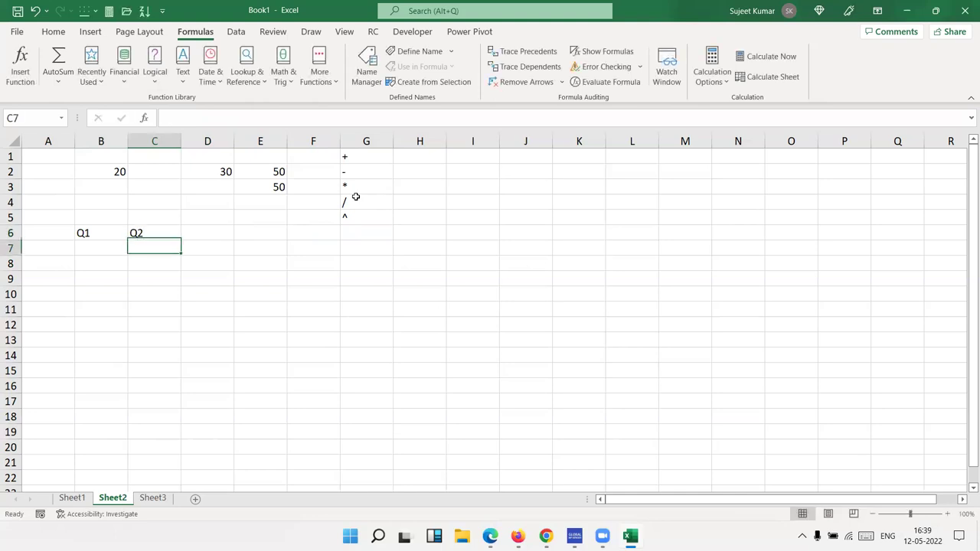
type("3")
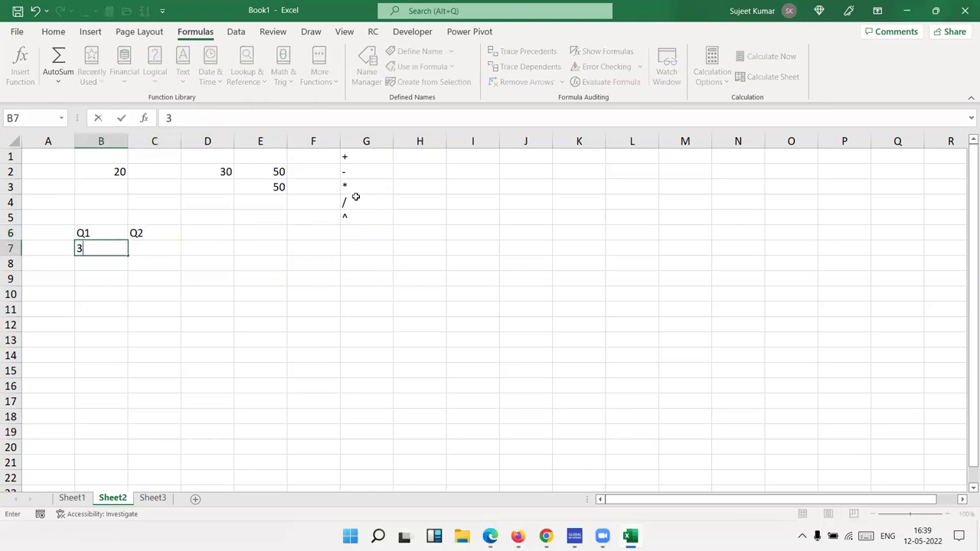
type("0")
key("Tab")
type("40")
key("Tab")
key("Up")
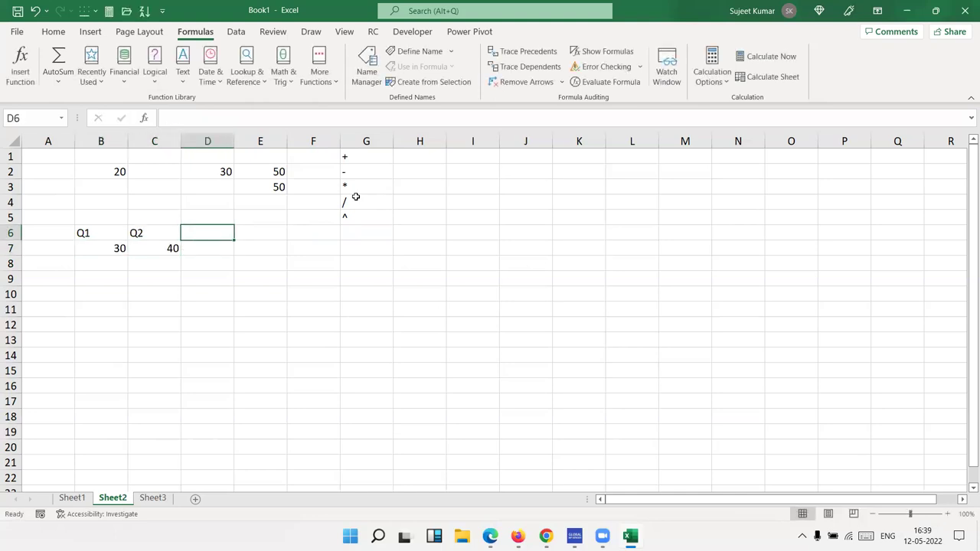
type("Gr")
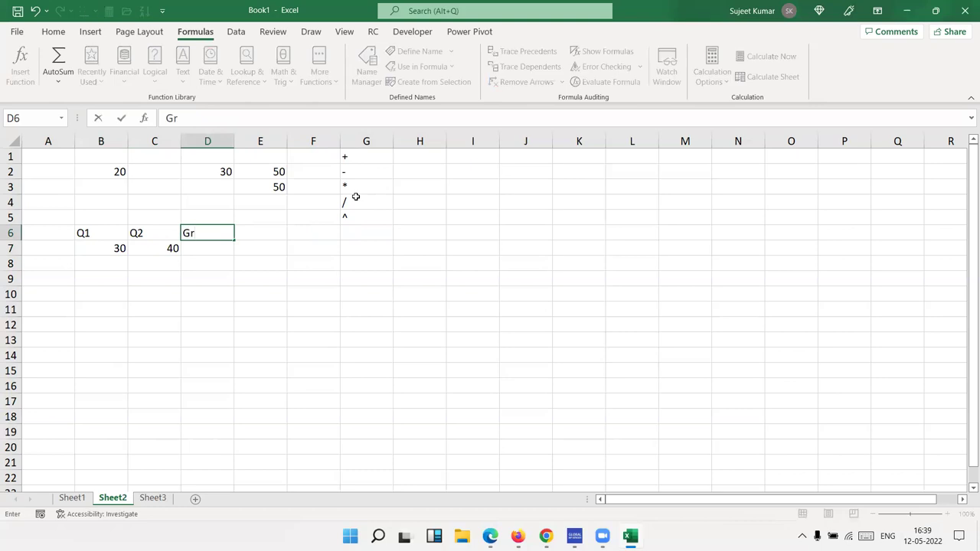
key("Return")
- Enter the growth formula =(C7-B7)/B7 in D7
type("=")
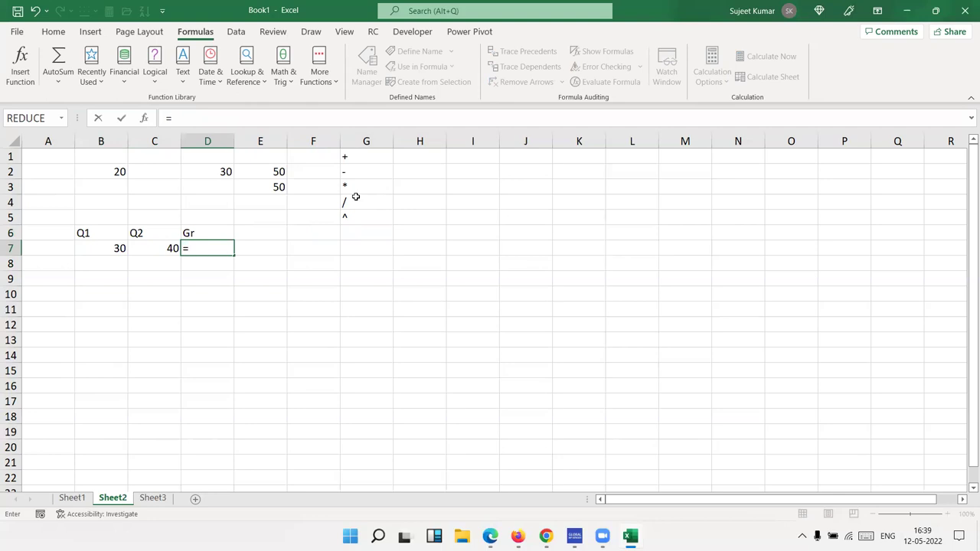
type("(")
key("Left")
type("-")
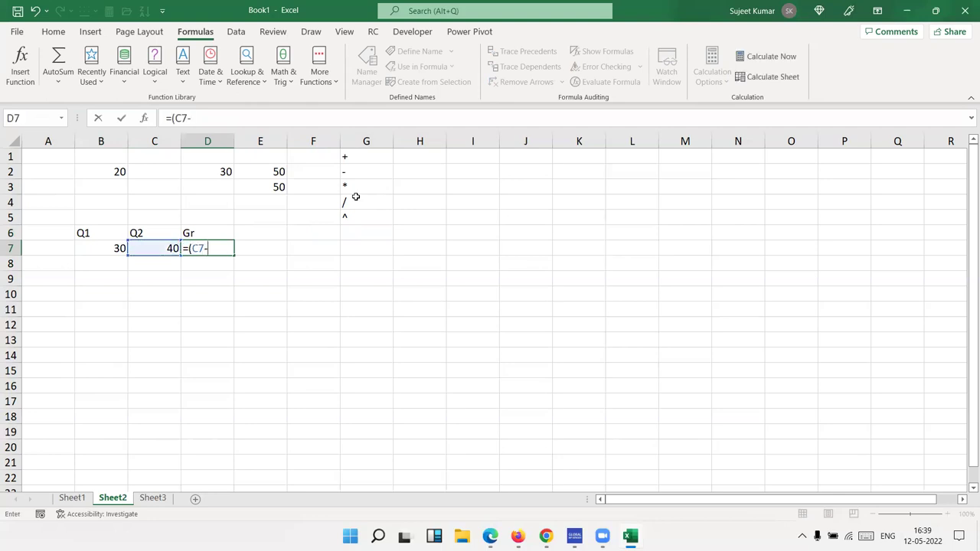
key("Left")
key("Left")
type(")/")
key("Left")
key("Left")
key("Return")
key("Up")
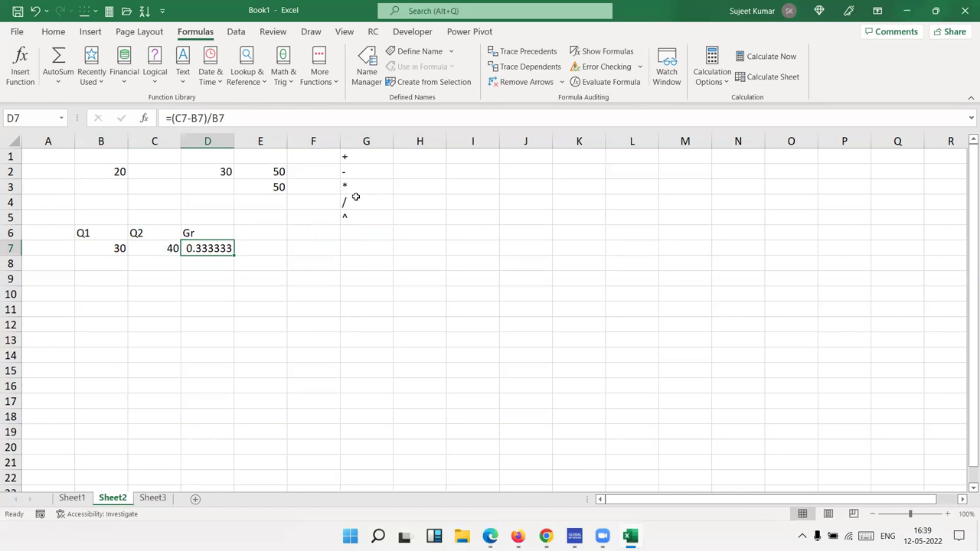
- Apply Percent Style to D7 so the growth shows as 33%
left_click(54, 31)
left_click(361, 76)
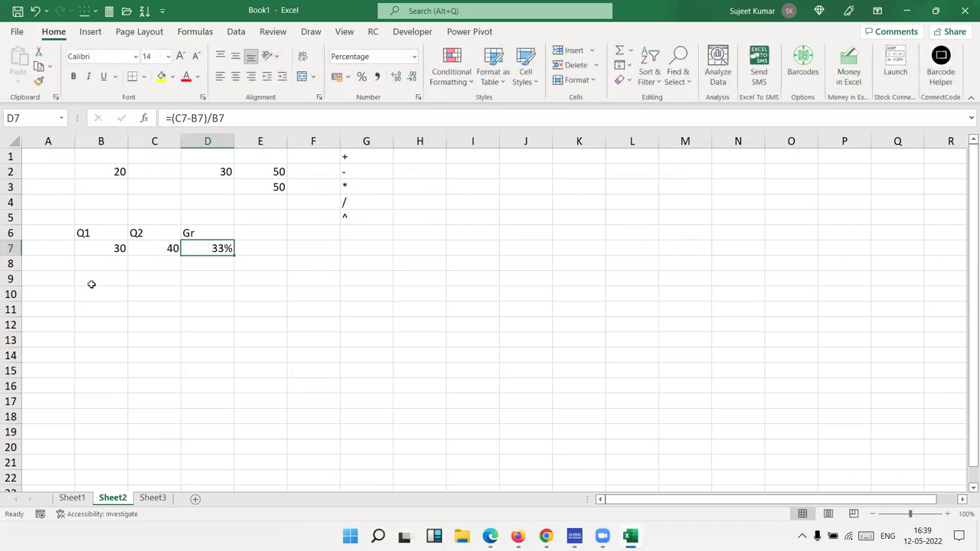
left_click(66, 288)
- Type the labels P, R and T down A9:A11
type("P")
key("Return")
type("R")
key("Return")
type("T")
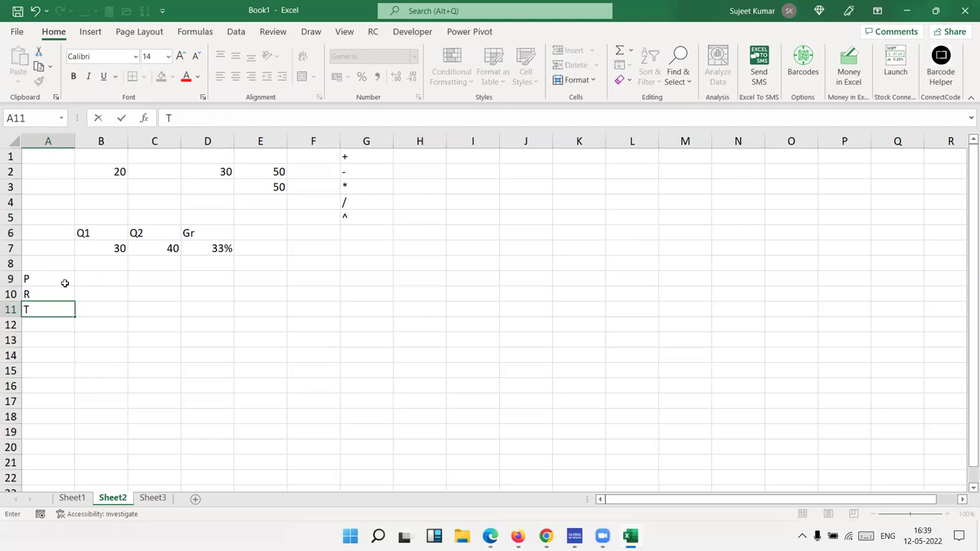
key("Tab")
key("Up")
key("Up")
- Enter 50000, 10% and 3 in B9:B11 and the label Amt in C12
type("50000")
key("Return")
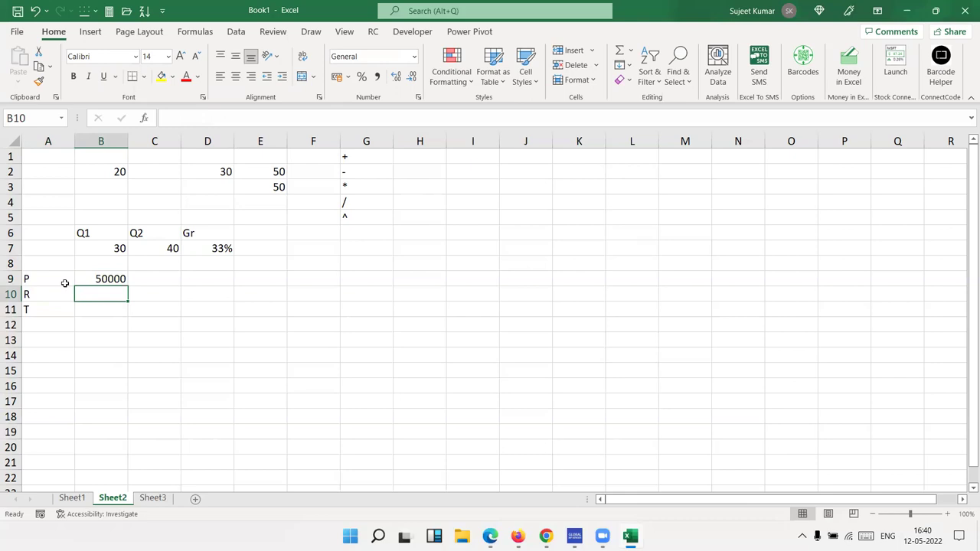
type("10%")
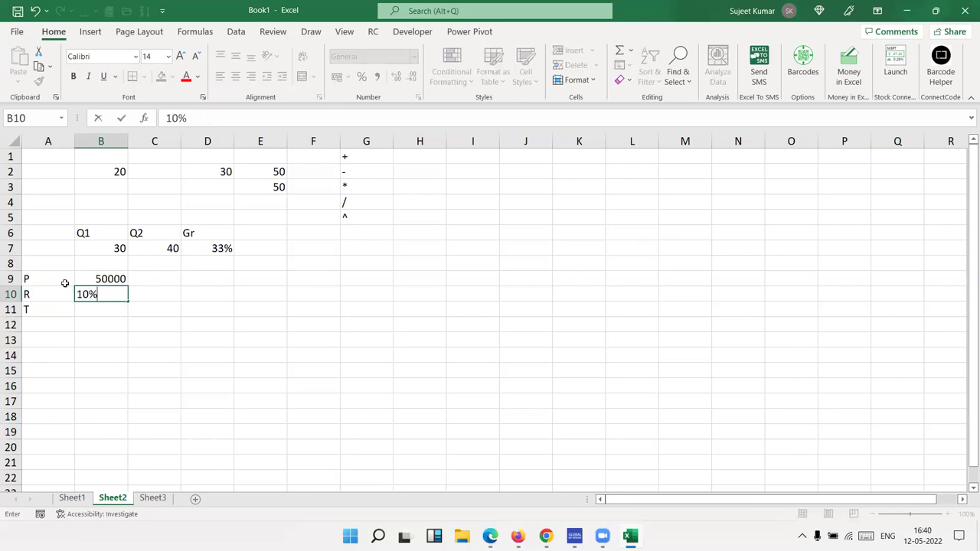
key("Return")
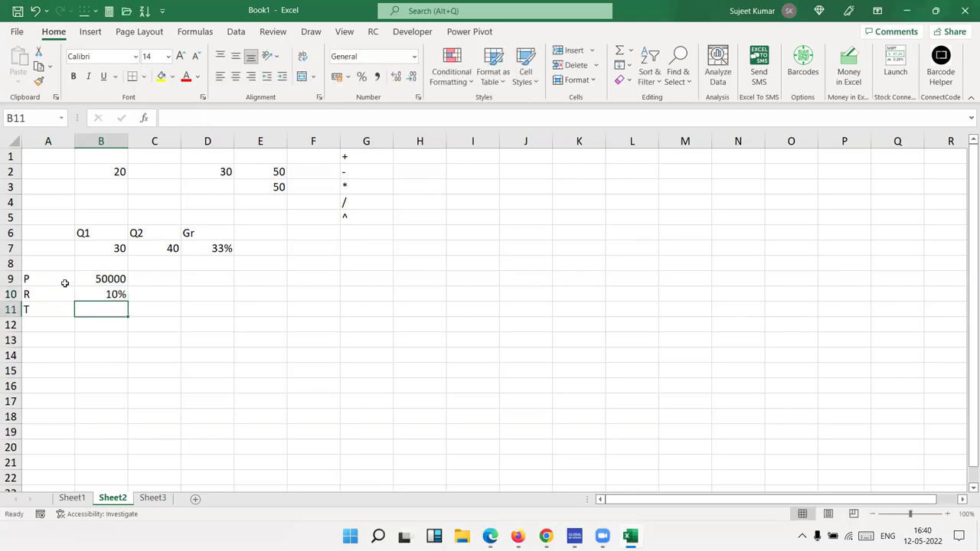
type("3")
key("Return")
key("Right")
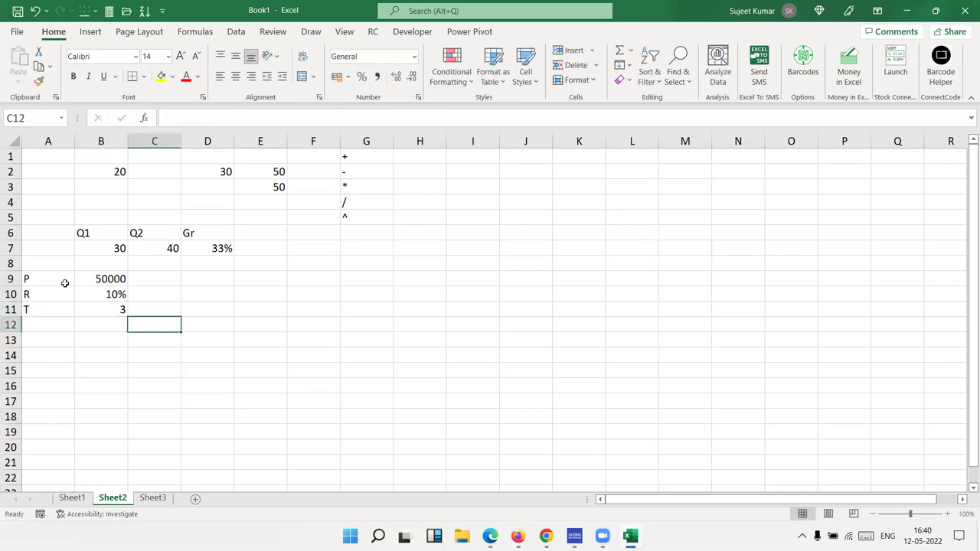
type("Amt")
key("Return")
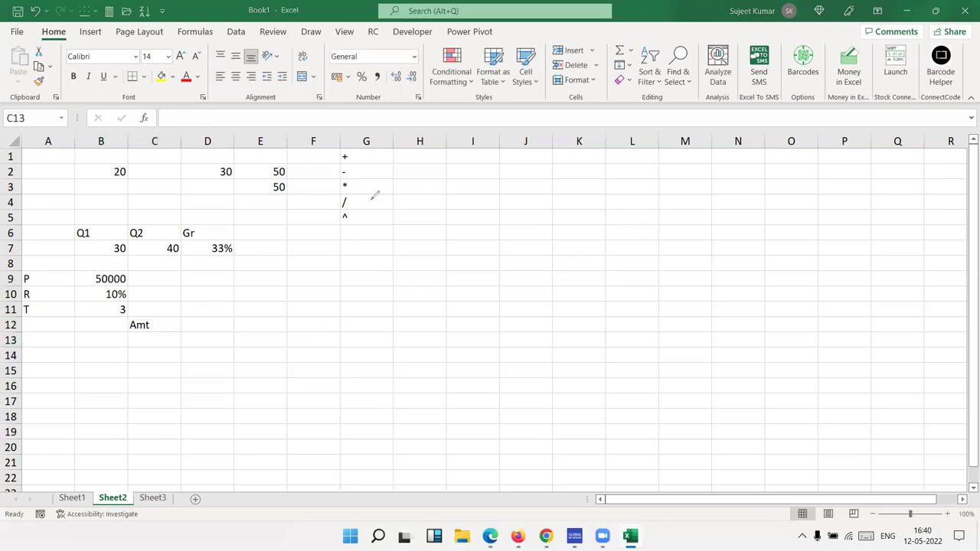
- Handwrite A = P(1+r/n)^(nt) in ink over the empty cells right of the data
mouse_move(392, 282)
left_mouse_down()
mouse_move(409, 260)
mouse_move(413, 279)
mouse_move(394, 250)
mouse_move(425, 233)
mouse_move(435, 239)
mouse_move(458, 170)
mouse_move(467, 193)
mouse_move(531, 211)
left_mouse_up()
left_click_drag(513, 174, 506, 245)
left_click_drag(533, 157, 609, 211)
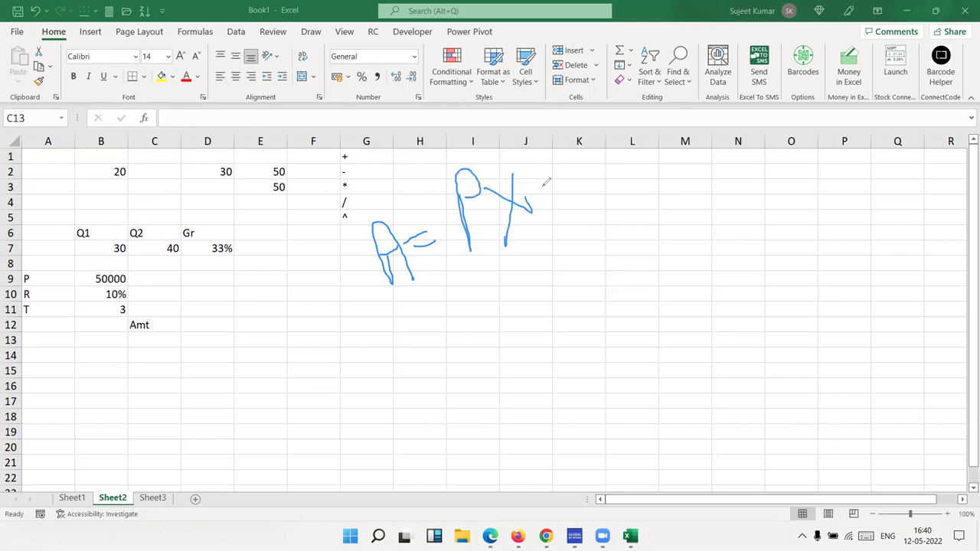
mouse_move(571, 159)
left_mouse_down()
mouse_move(588, 205)
mouse_move(643, 164)
mouse_move(644, 140)
mouse_move(649, 200)
left_mouse_up()
mouse_move(662, 164)
left_mouse_down()
mouse_move(677, 193)
mouse_move(697, 188)
left_mouse_up()
left_click_drag(691, 150, 696, 188)
left_click_drag(685, 126, 707, 186)
mouse_move(710, 107)
left_mouse_down()
mouse_move(733, 140)
mouse_move(738, 92)
mouse_move(757, 119)
mouse_move(736, 135)
left_mouse_up()
mouse_move(751, 89)
left_mouse_down()
mouse_move(771, 118)
mouse_move(782, 78)
mouse_move(776, 120)
left_mouse_up()
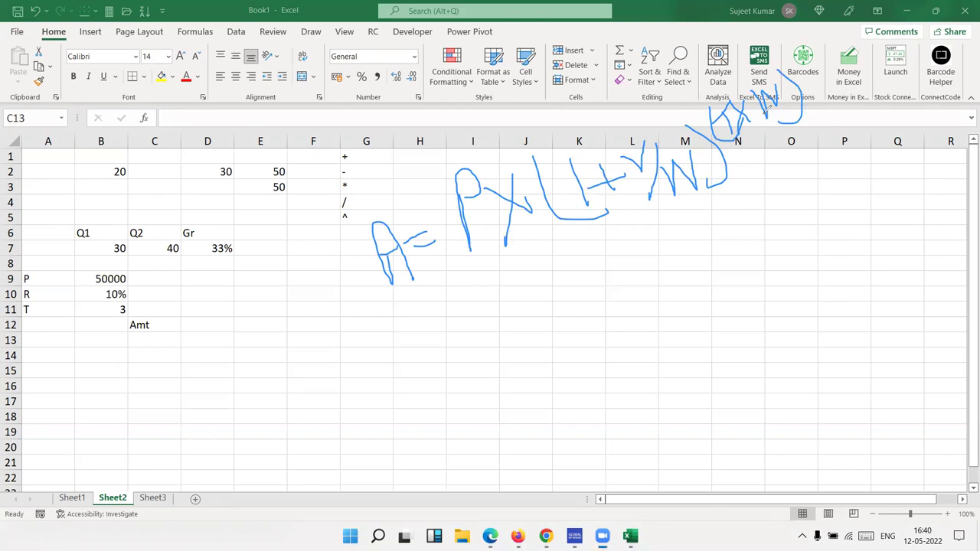
key("Escape")
- Enter the monthly growth factor =1+(B10/12) in D12
left_click(197, 336)
left_click(198, 327)
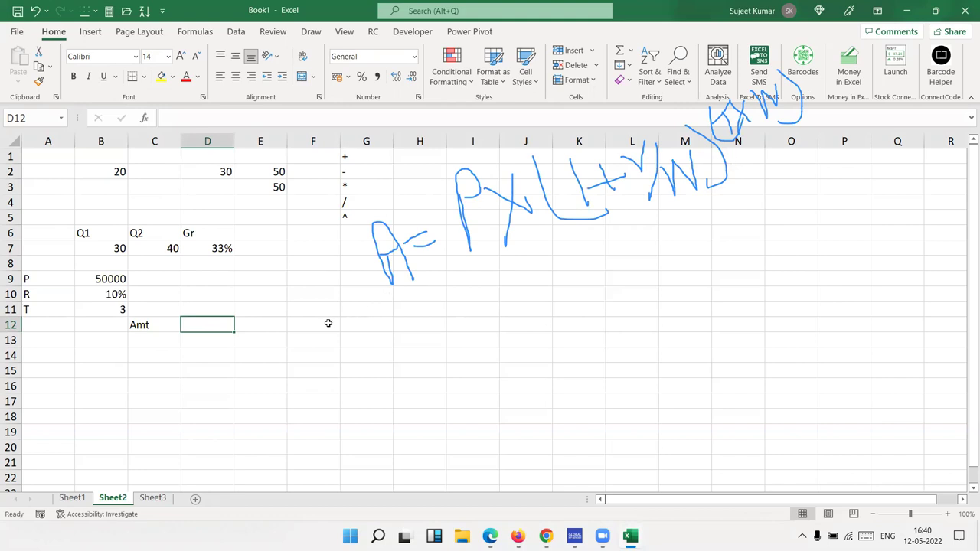
type("=")
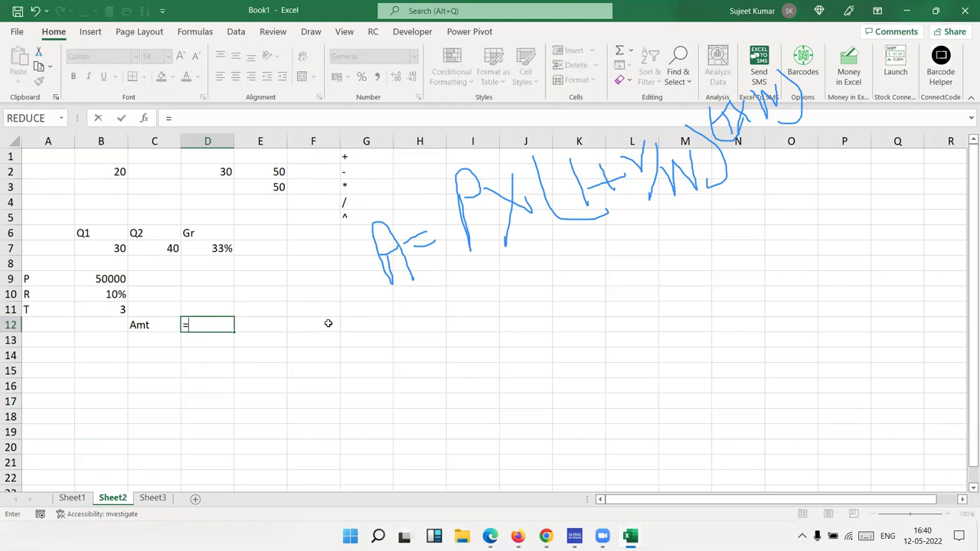
type("1+(")
left_click(107, 291)
type("/12")
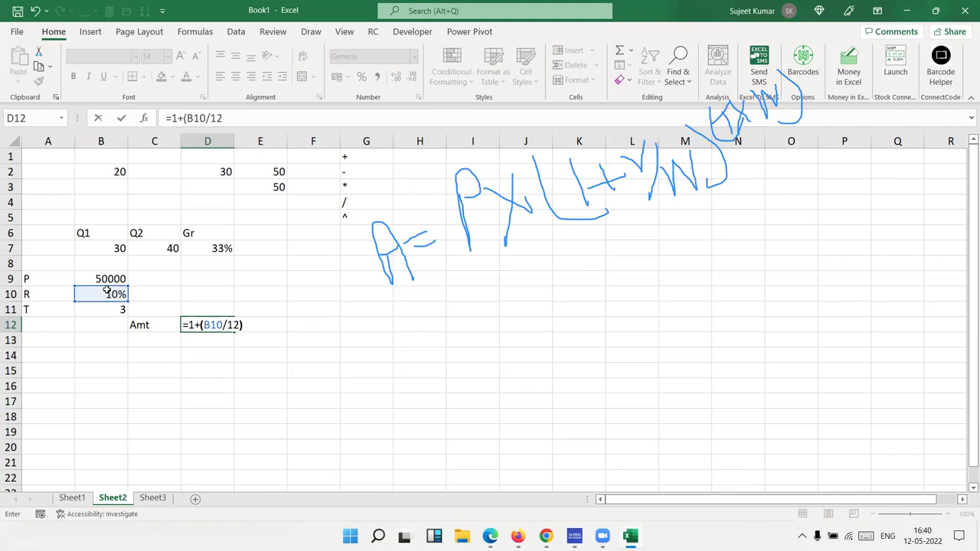
key("Return")
key("Up")
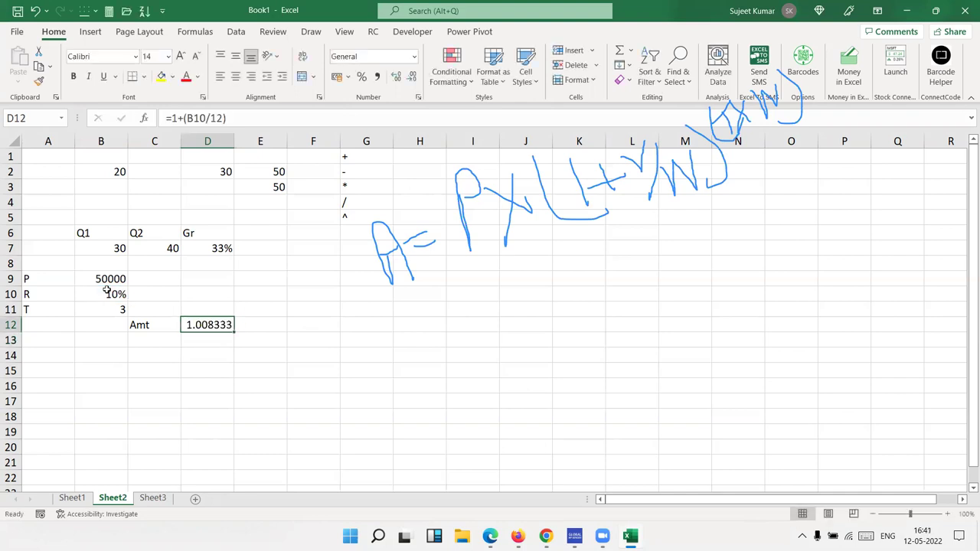
- Enter the number of months =B11*12 in E12
key("Right")
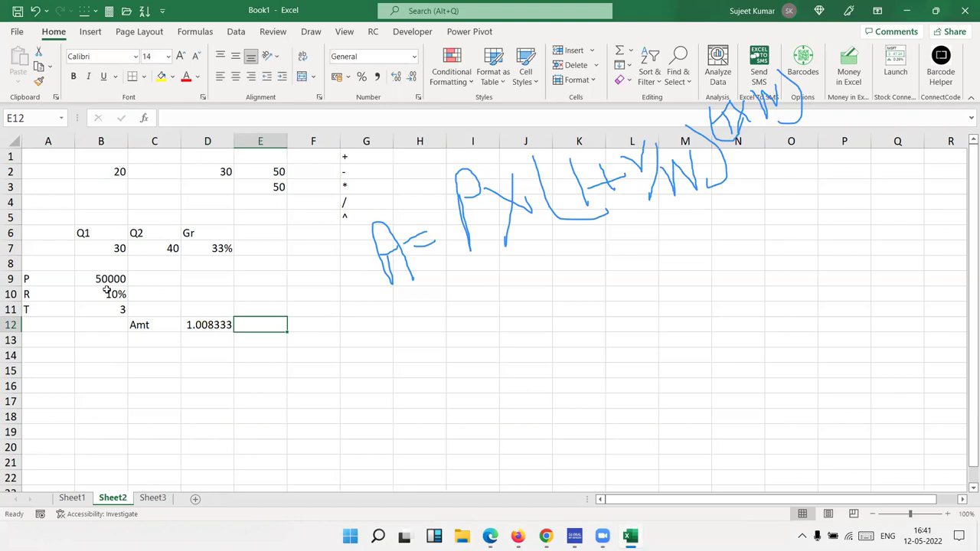
type("=")
left_click(96, 306)
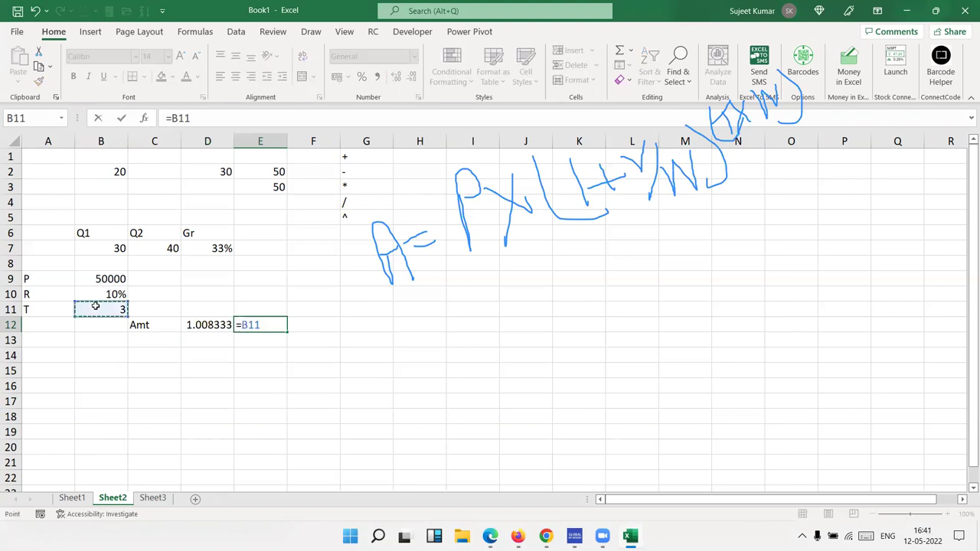
type("*12")
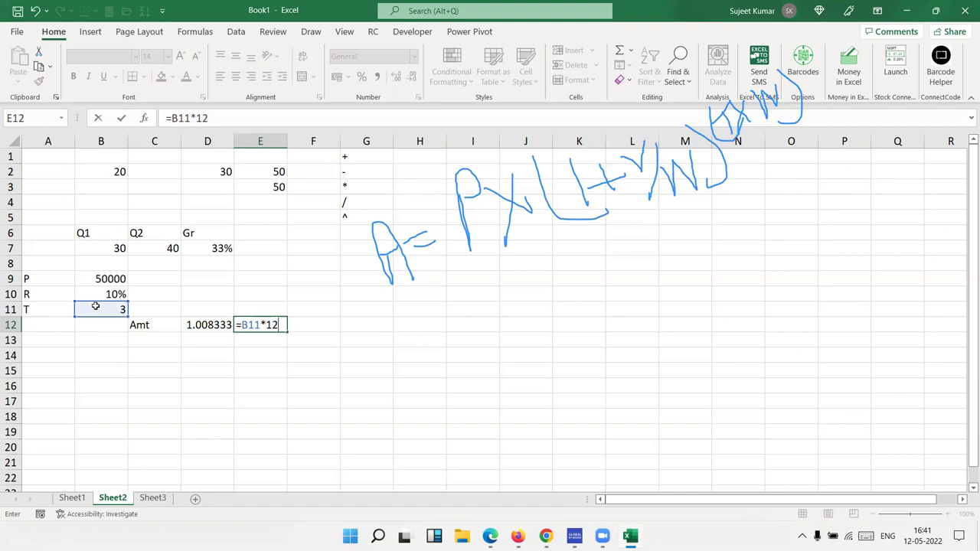
key("ctrl+Return")
- Enter the growth power =D12^E12 in F12
key("Right")
type("=")
key("Left")
key("Left")
type("^")
key("Left")
key("ctrl+Return")
- Enter the final amount =B9*F12 in G12, giving 67409.09
key("Right")
type("=")
key("Left")
key("Left")
key("Left")
key("Left")
key("Up")
key("Up")
key("Up")
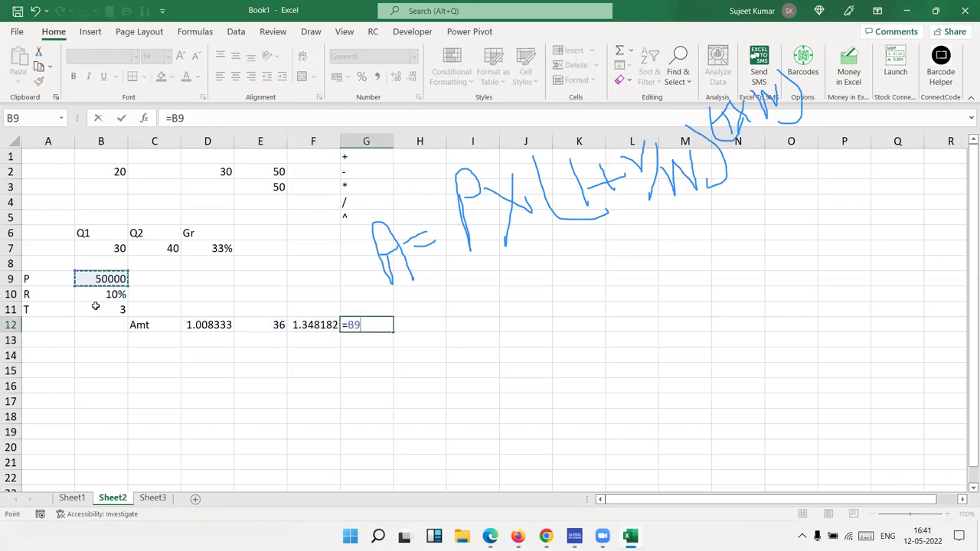
type("*")
key("Left")
key("Return")
key("Up")
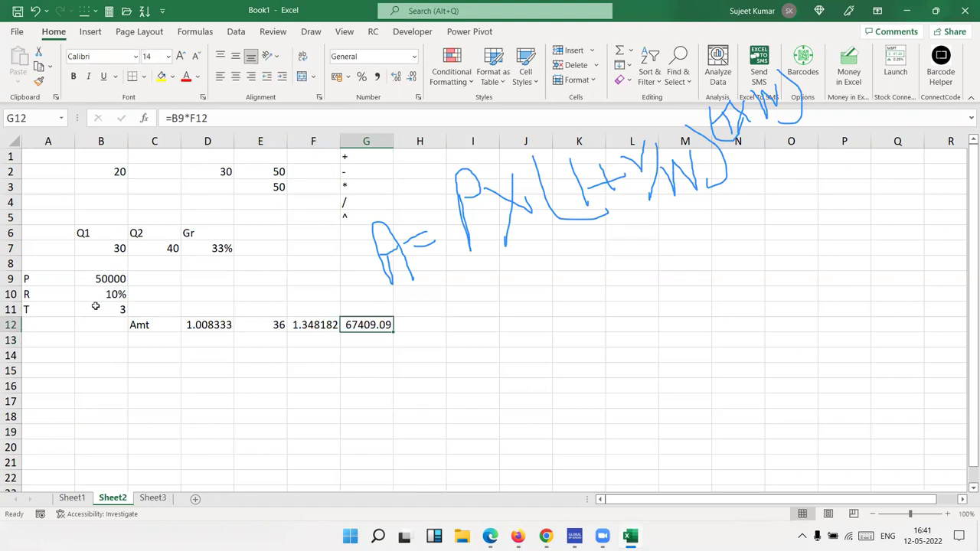
key("Left")
key("Left")
key("Left")
key("shift+Right")
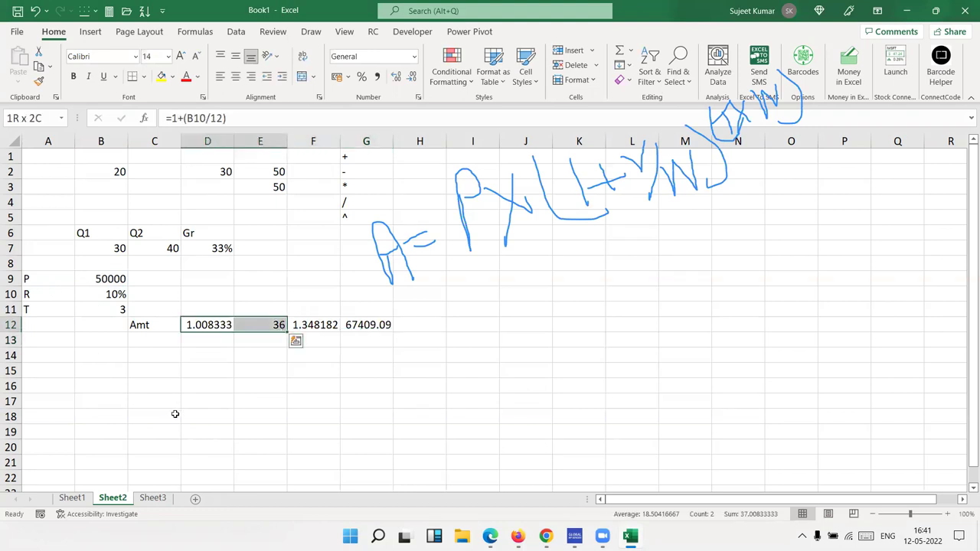
- Replace the D12 reference in F12 with (1+(B10/12)) and clear D12
left_click(175, 414)
double_click(211, 325)
left_click_drag(190, 325, 244, 325)
key("ctrl+c")
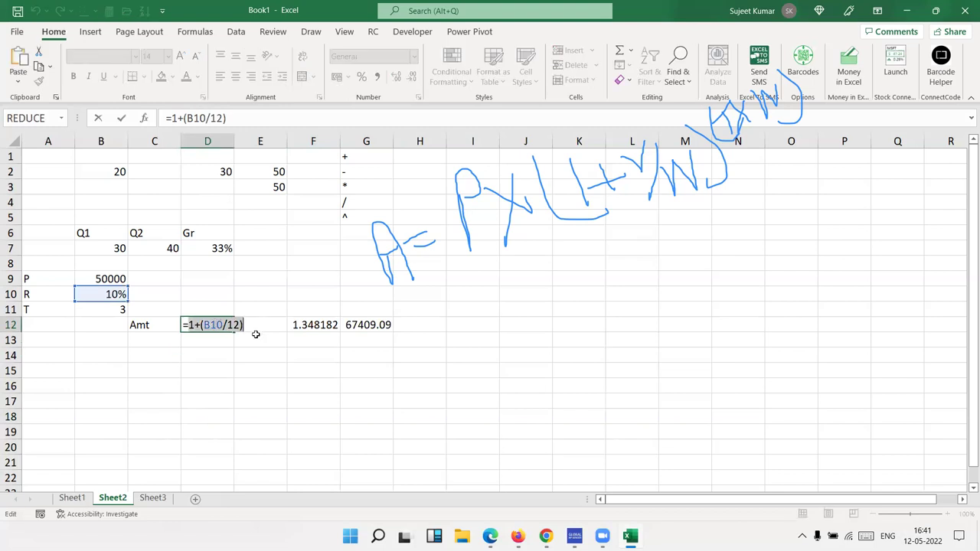
key("Escape")
double_click(303, 328)
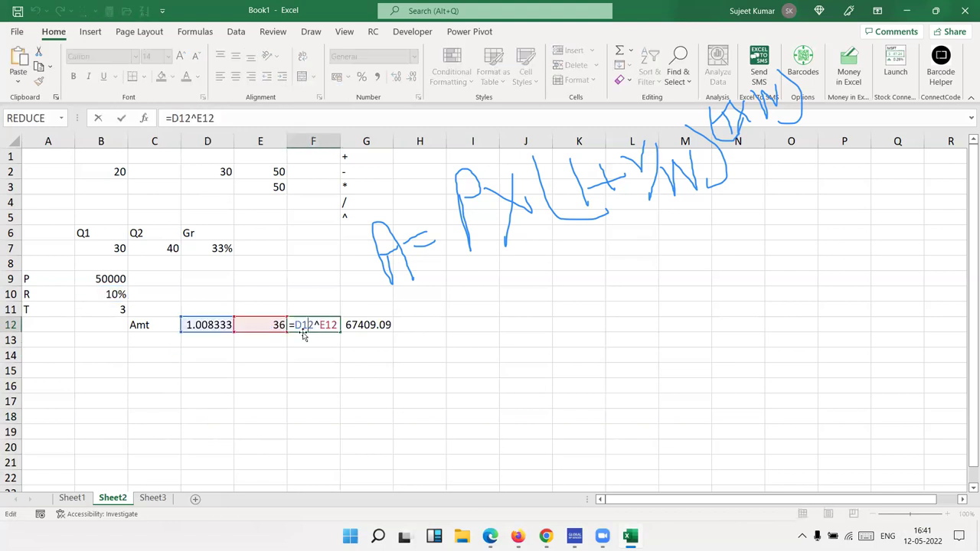
double_click(304, 324)
type("()")
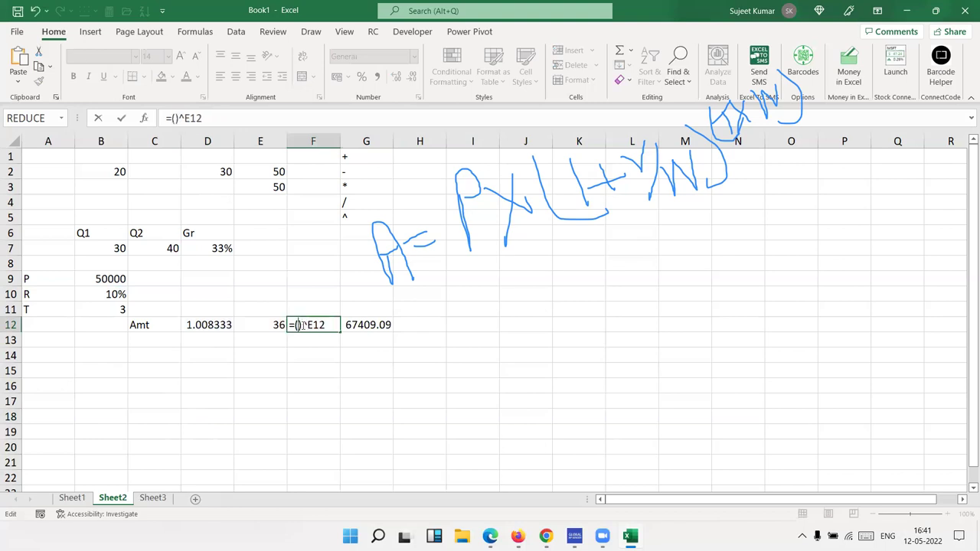
type("1+(B10/12)")
key("Return")
key("Up")
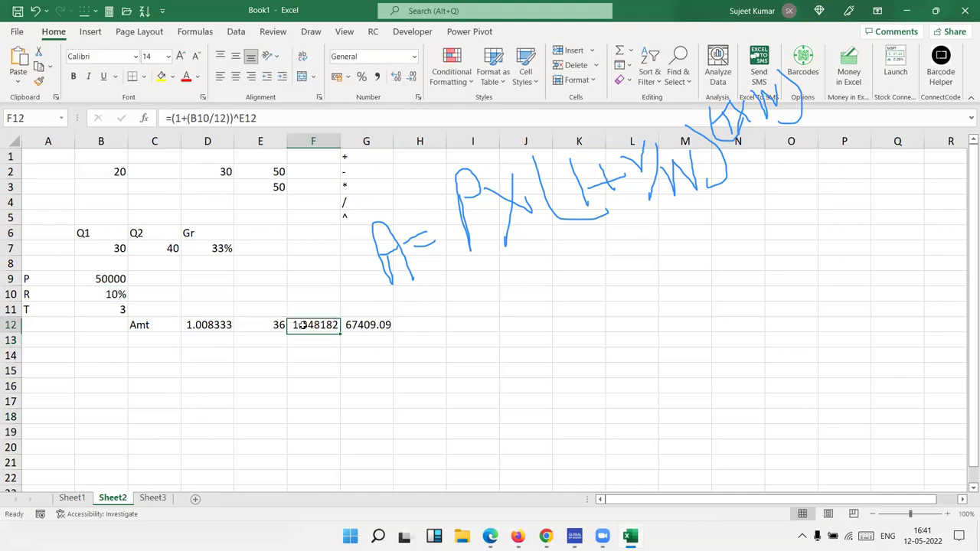
key("Left")
key("Left")
key("Delete")
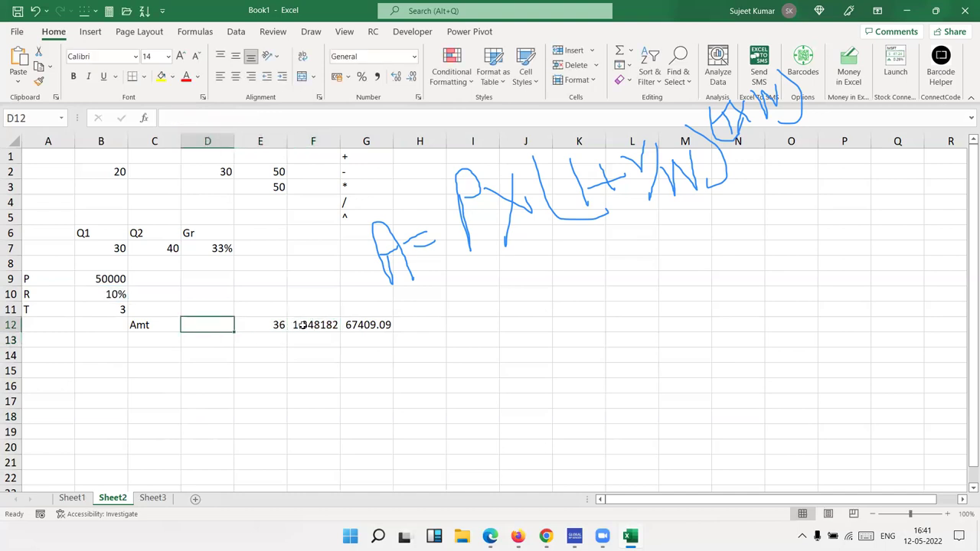
- Replace the E12 reference in F12 with (B11*12) and clear E12
key("Right")
double_click(280, 326)
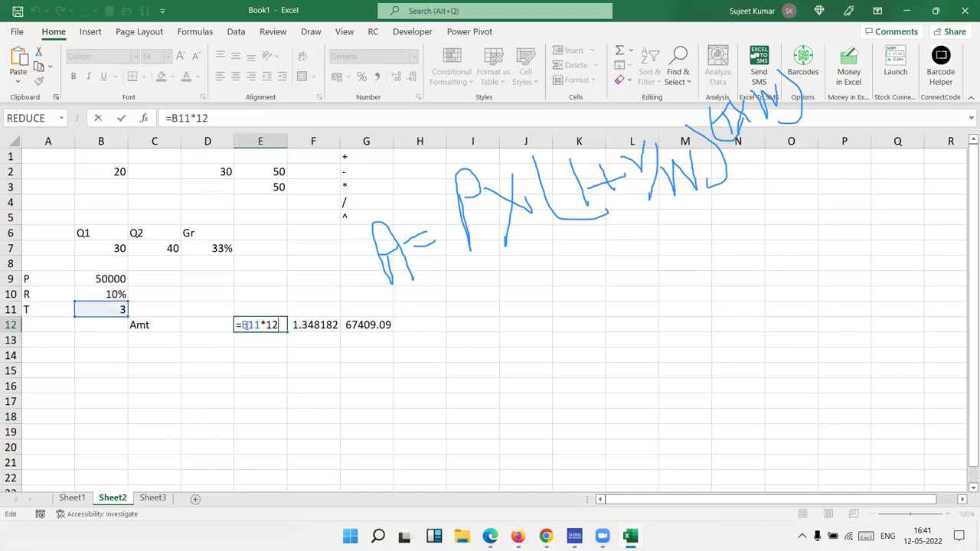
key("Escape")
left_click(303, 328)
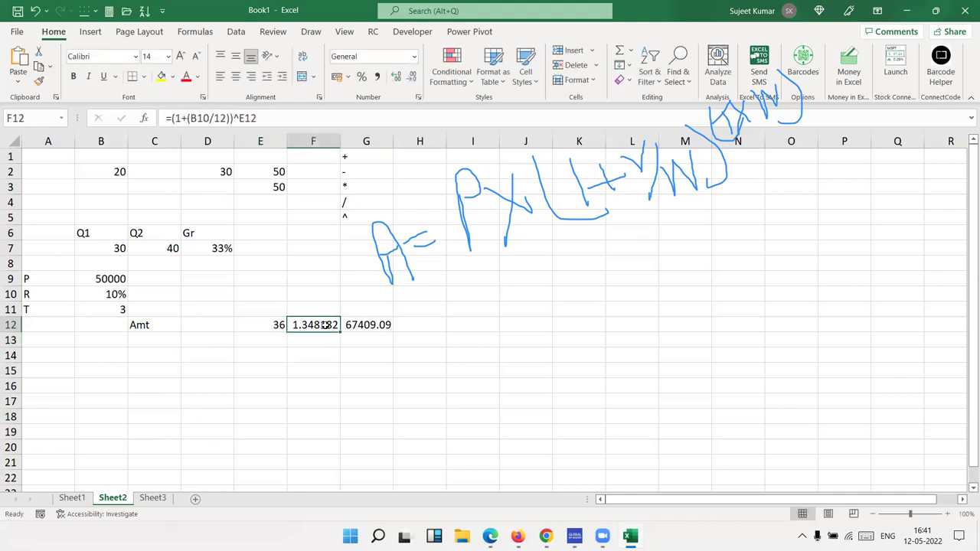
double_click(324, 326)
double_click(374, 325)
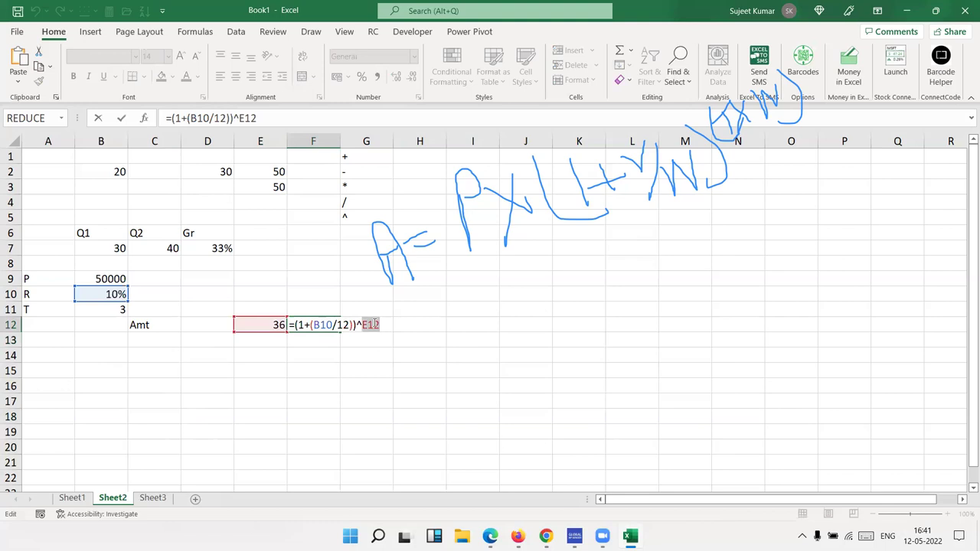
type("()B11*12")
key("Return")
key("Up")
key("Left")
key("Delete")
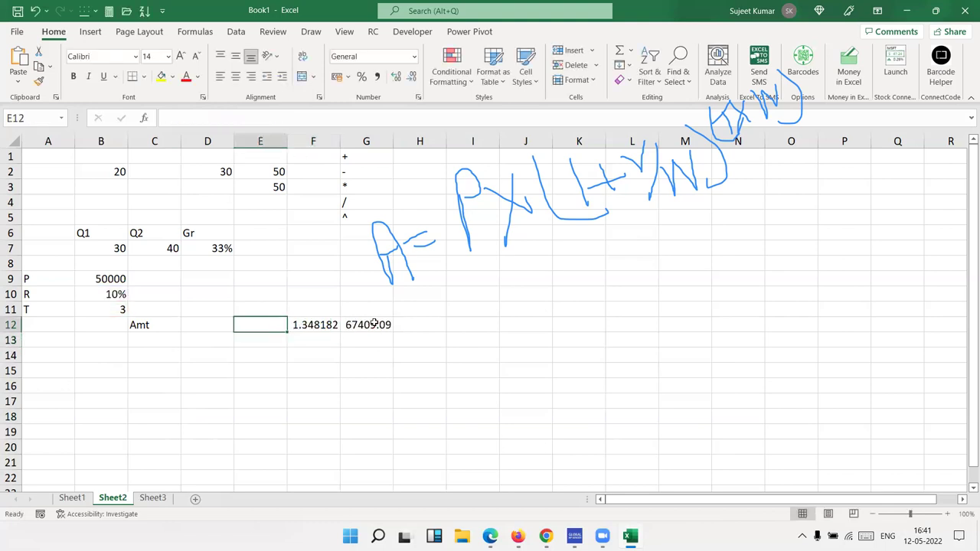
- Make G12 =B9*((1+(B10/12))^(B11*12)) and clear F12
key("Right")
double_click(306, 326)
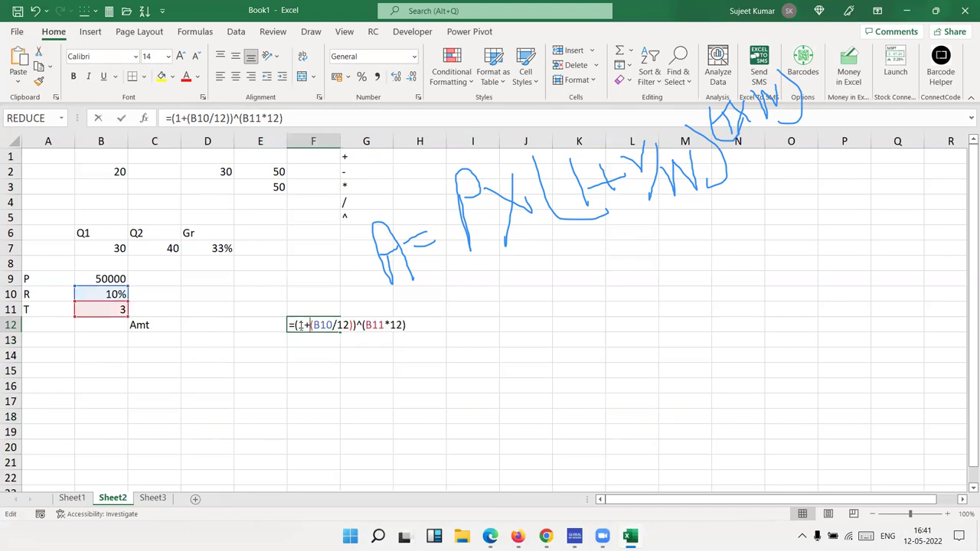
left_click_drag(295, 326, 477, 332)
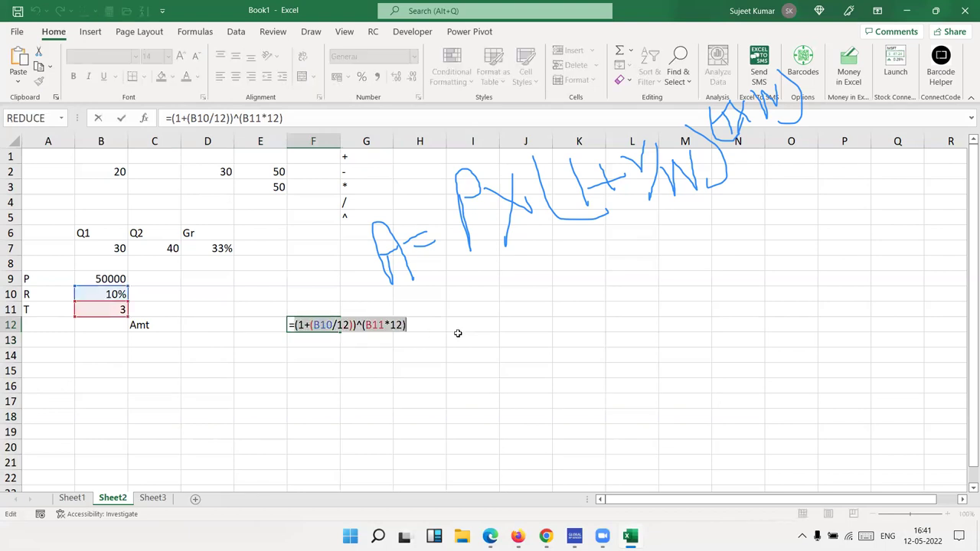
key("Escape")
double_click(376, 324)
double_click(369, 324)
key("BackSpace")
type("(")
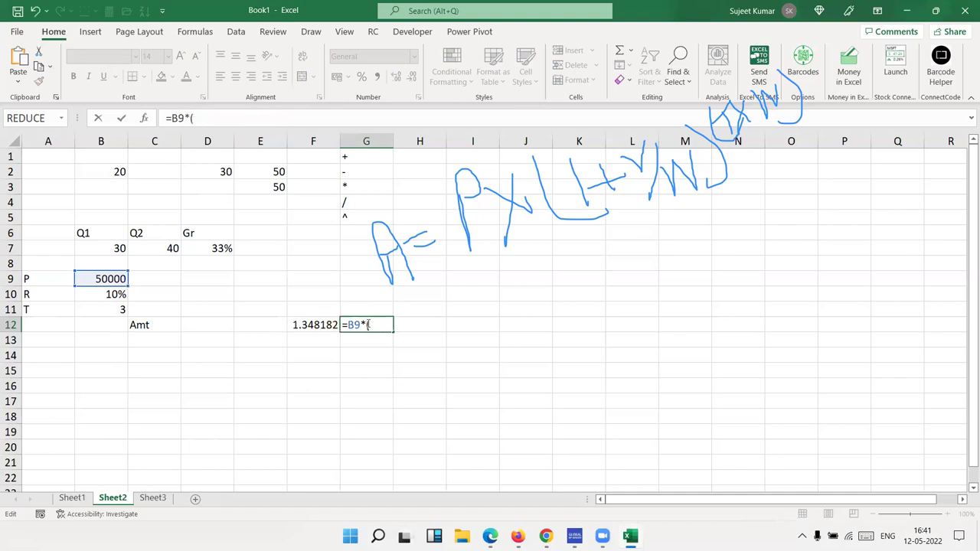
key("ctrl+v")
type(")")
key("Return")
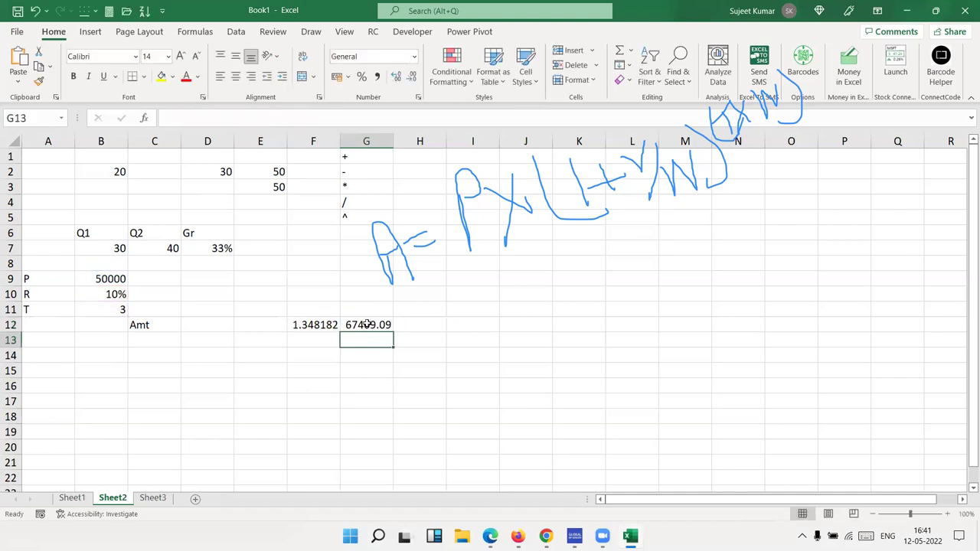
key("Up")
key("Left")
key("Delete")
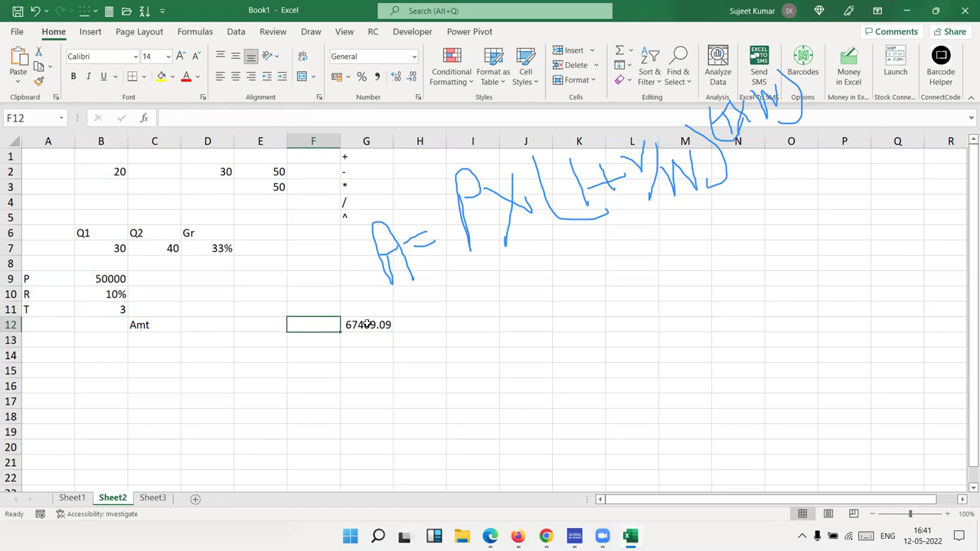
left_click(368, 324)
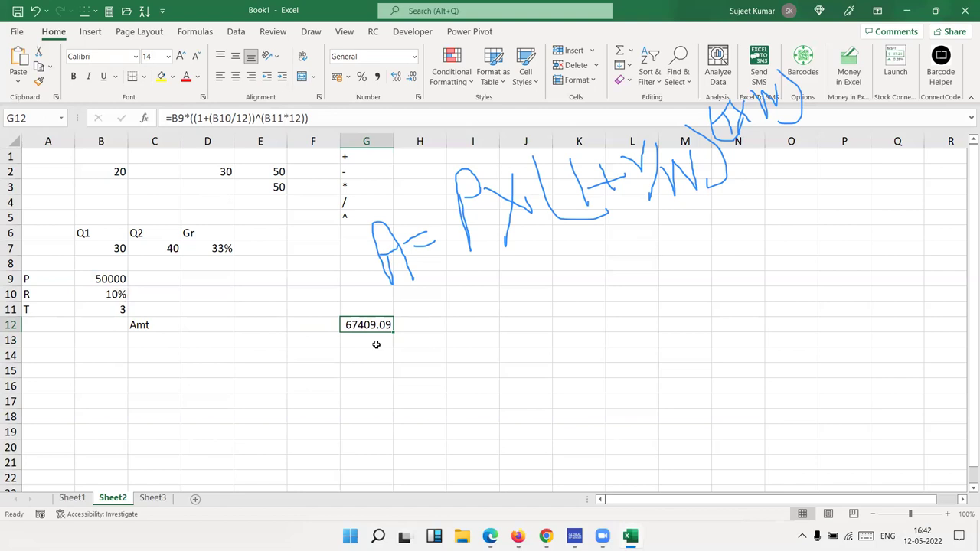
- Move the amount formula from G12 into D12 beside Amt, showing 67409.09
key("ctrl+c")
left_click(208, 324)
key("Return")
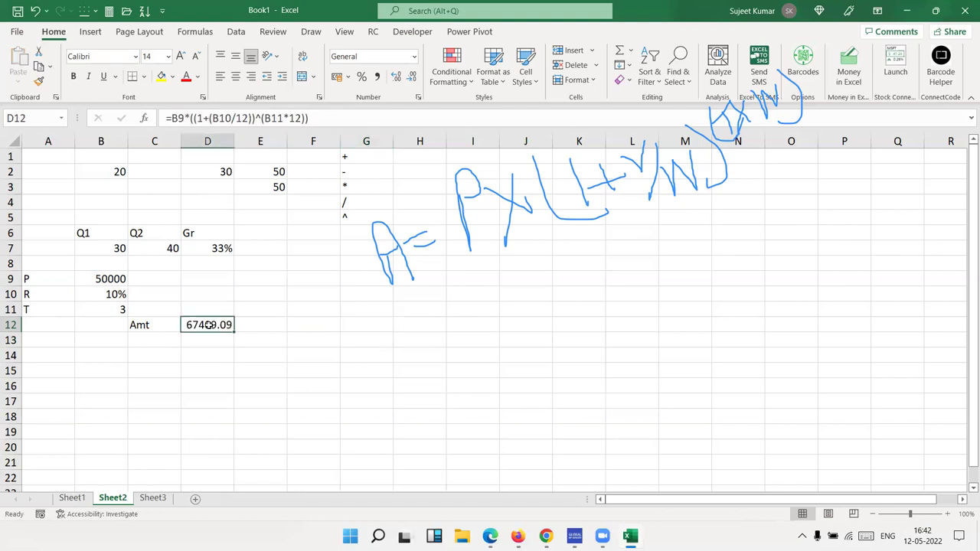